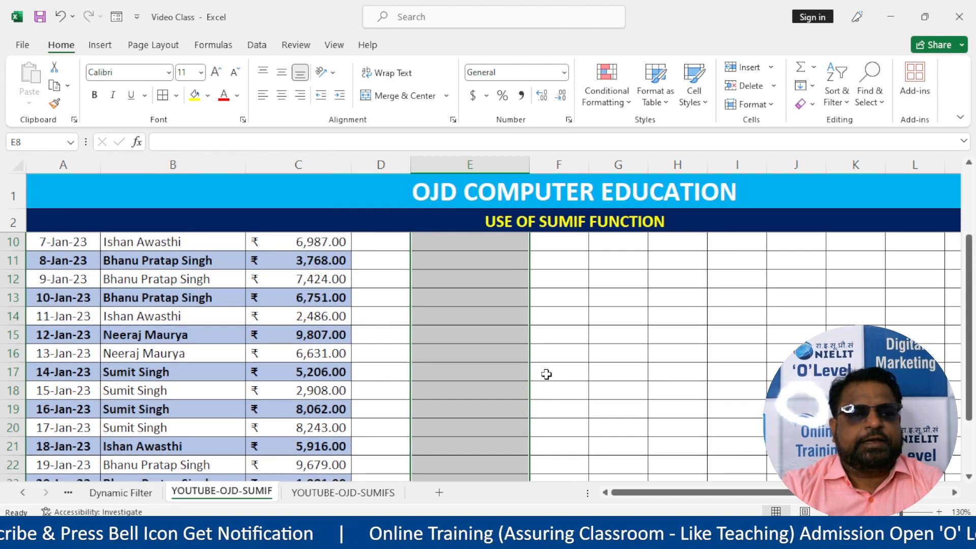
Step: Widen column F and enter the header "Payable Amount" in cell F3, beside the second Party Name header
{"action": "scroll", "coordinate": [573, 279], "scroll_direction": "down", "scroll_amount": 1}
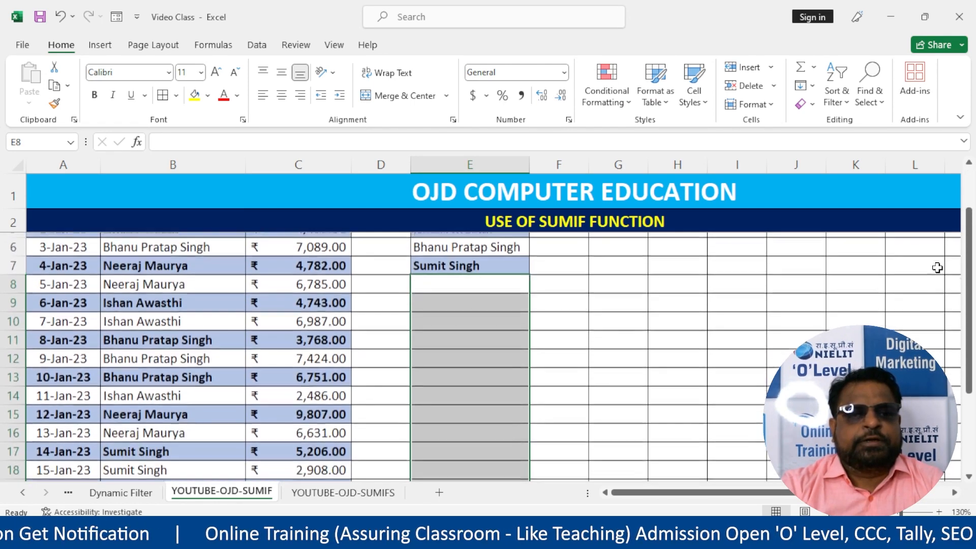
{"action": "scroll", "coordinate": [930, 239], "scroll_direction": "up", "scroll_amount": 1}
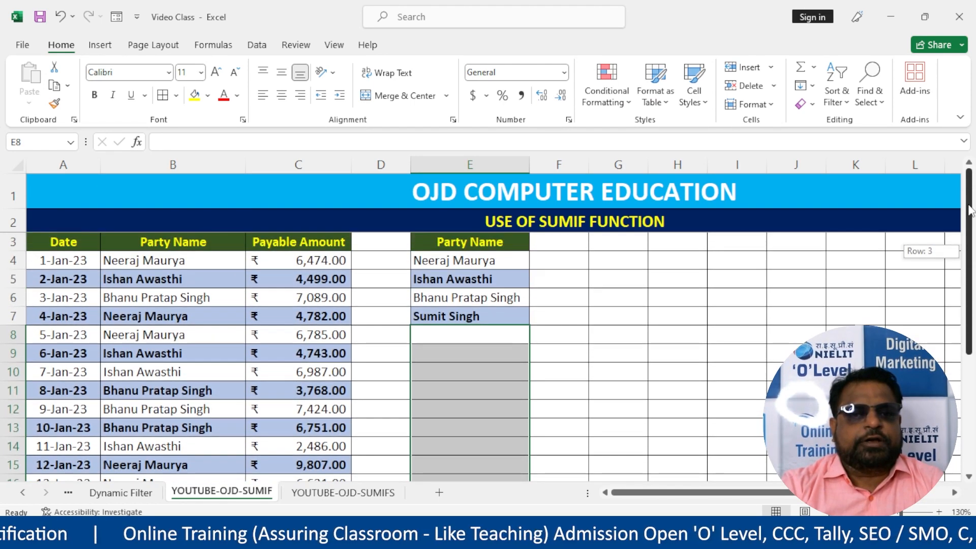
{"action": "left_click", "coordinate": [469, 240]}
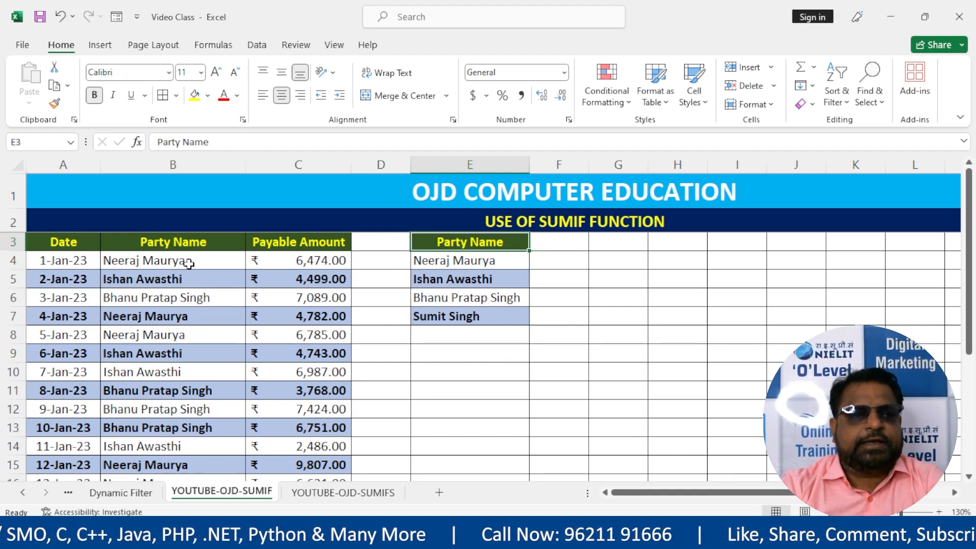
{"action": "left_click", "coordinate": [575, 233]}
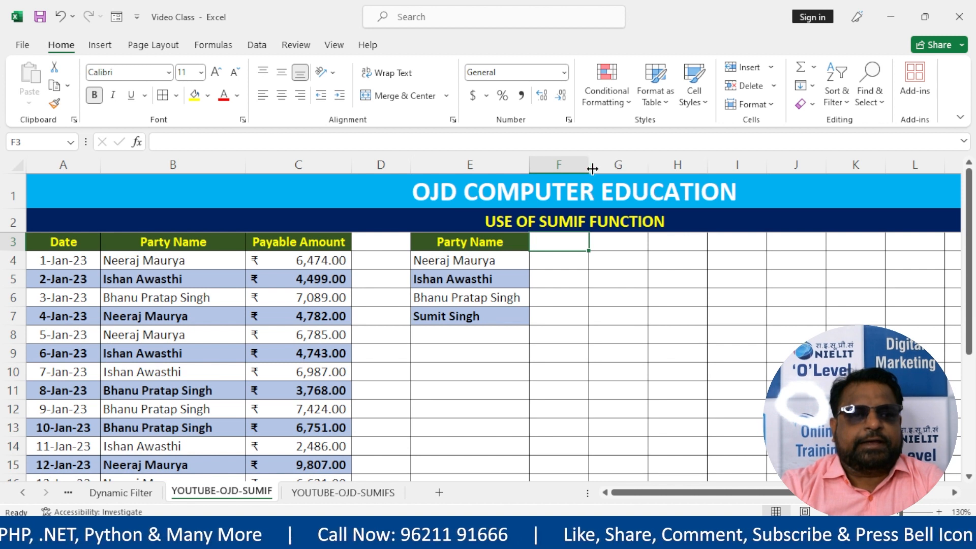
{"action": "left_click_drag", "start_coordinate": [588, 164], "coordinate": [620, 164]}
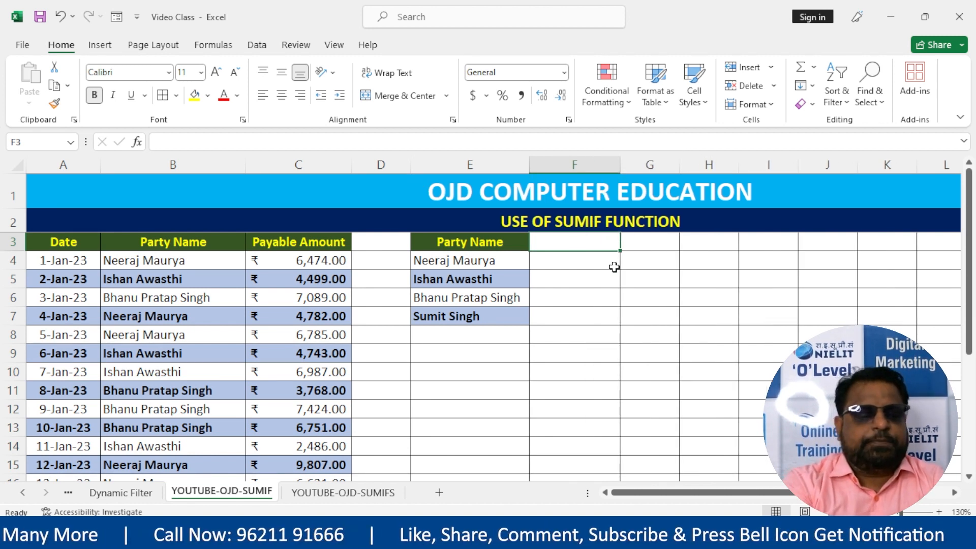
{"action": "type", "text": "Payab"}
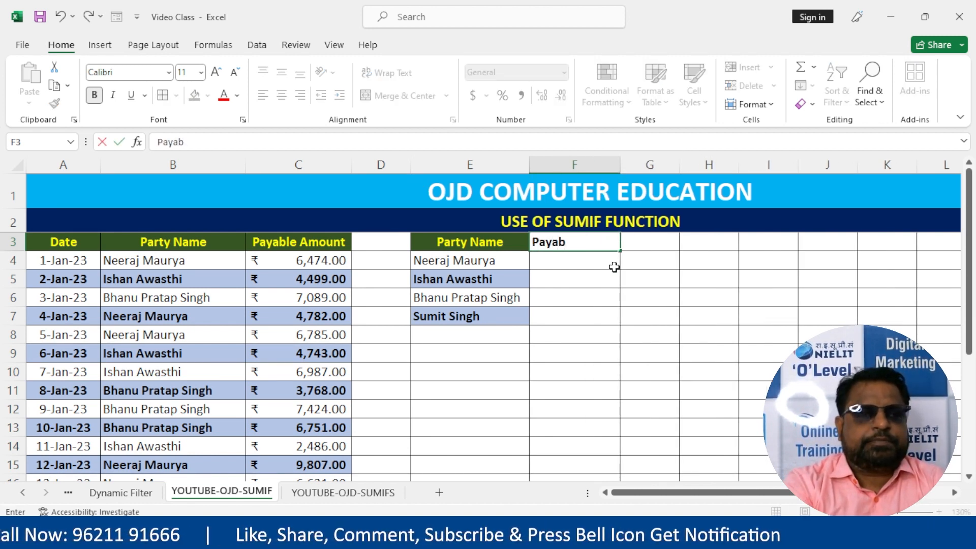
{"action": "type", "text": "le AMou"}
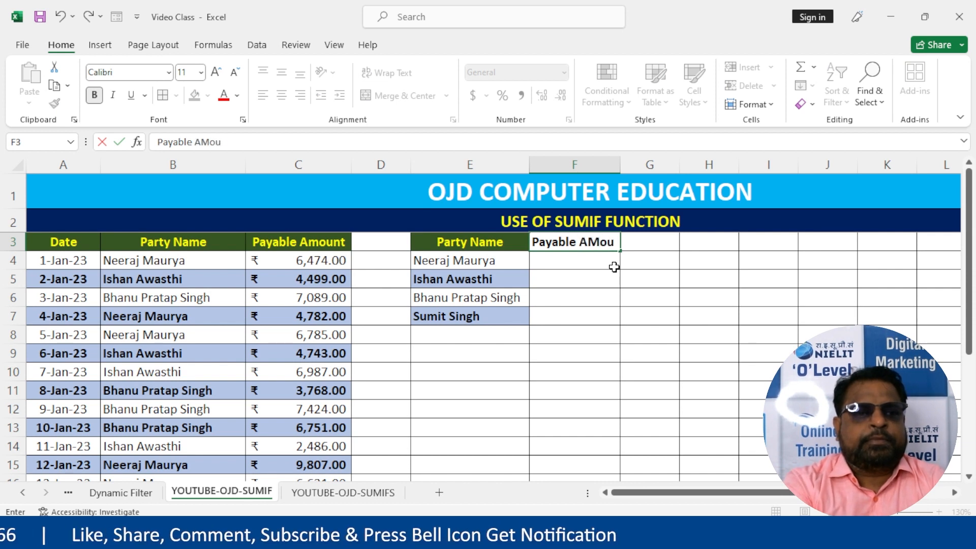
{"action": "type", "text": "nt"}
{"action": "key", "text": "Return"}
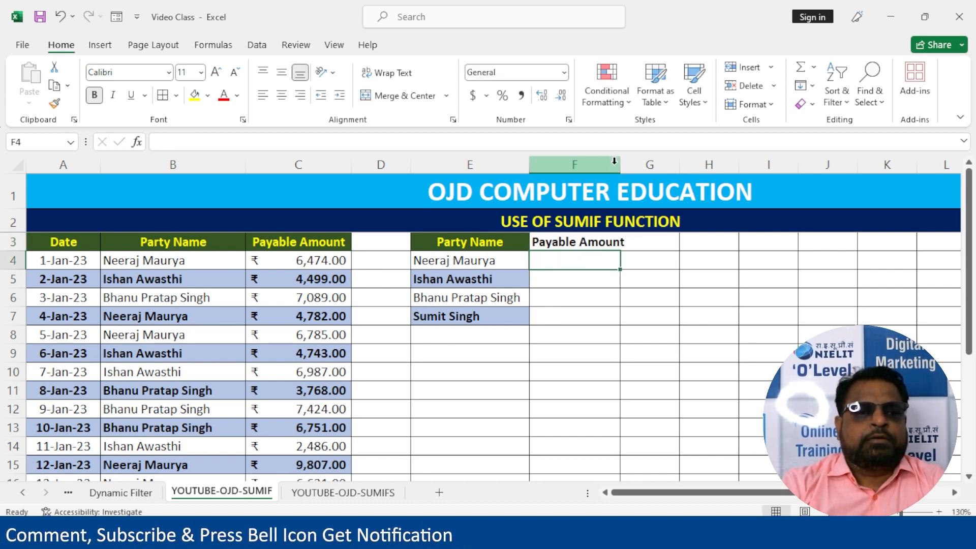
Step: Widen column F further to fit its header and copy the formatting of header C3 onto F3
{"action": "left_click_drag", "start_coordinate": [620, 164], "coordinate": [641, 164]}
{"action": "left_click", "coordinate": [297, 243]}
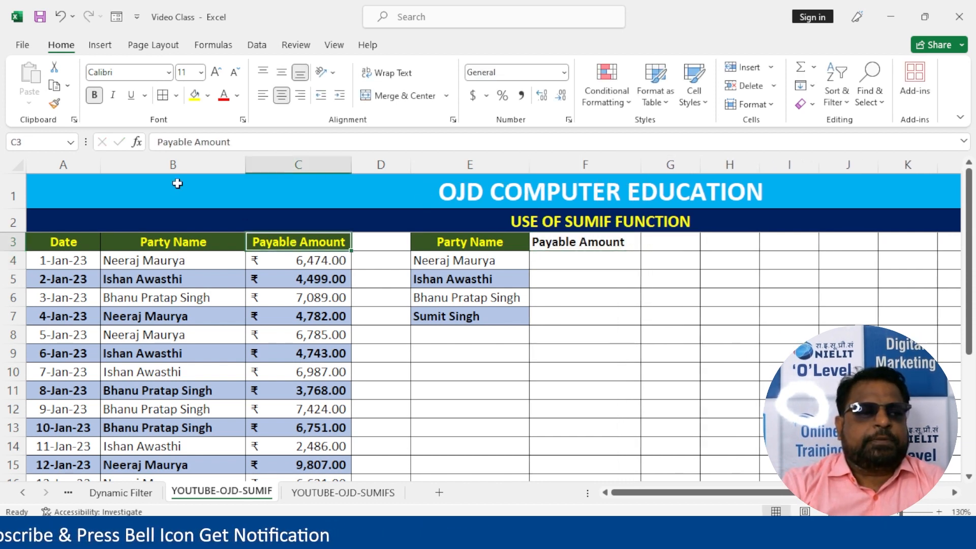
{"action": "left_click", "coordinate": [55, 103]}
{"action": "left_click", "coordinate": [595, 241]}
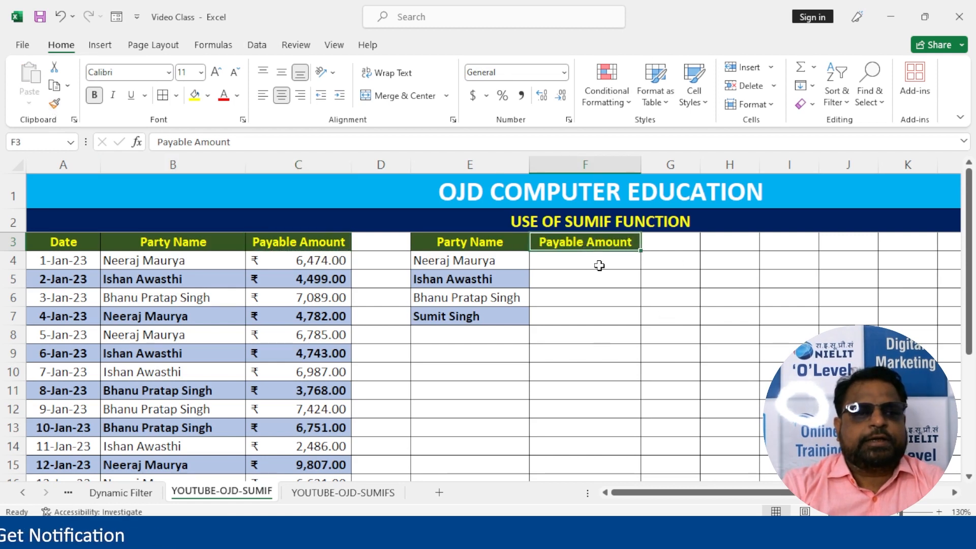
Step: Begin a SUMIF formula in cell F4 with the party name column B3:B23 as its range
{"action": "left_click", "coordinate": [590, 267]}
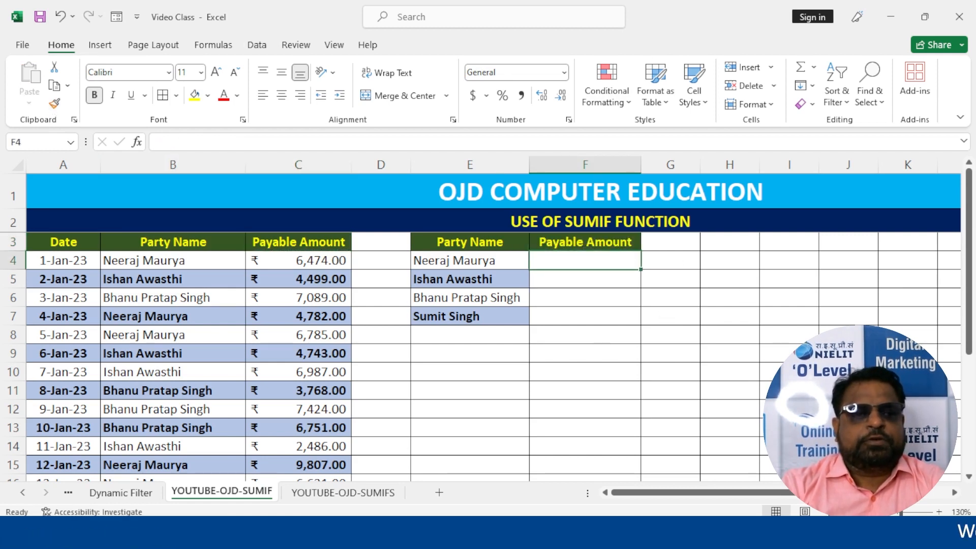
{"action": "type", "text": "="}
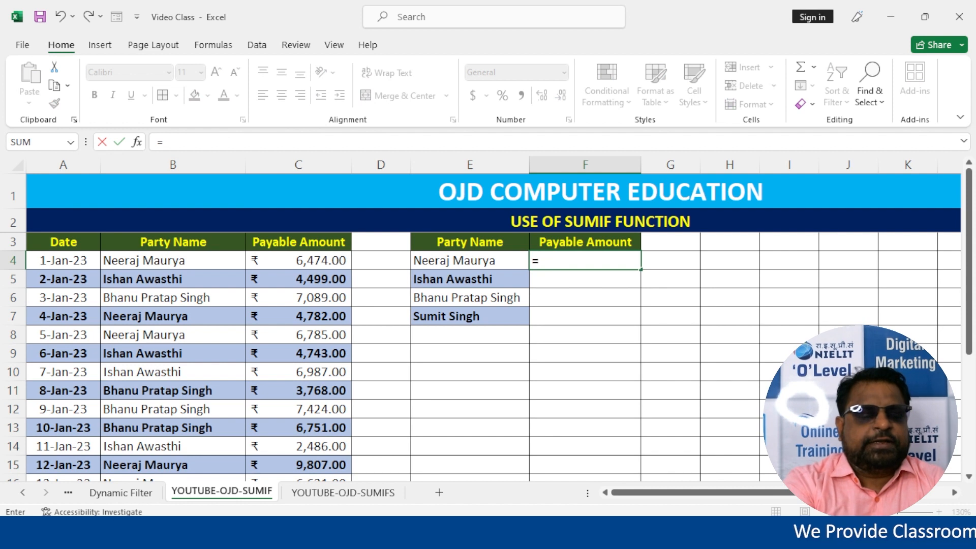
{"action": "type", "text": "sumif"}
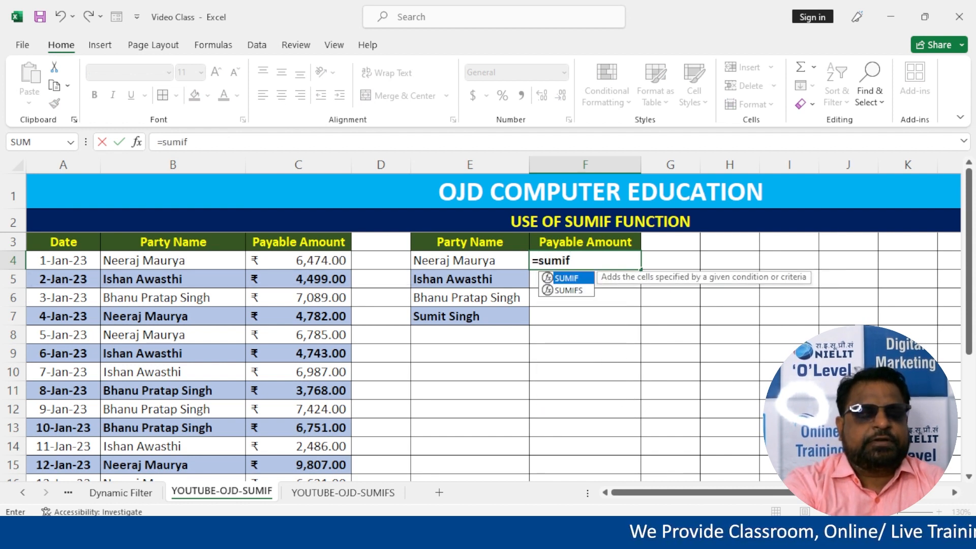
{"action": "type", "text": "("}
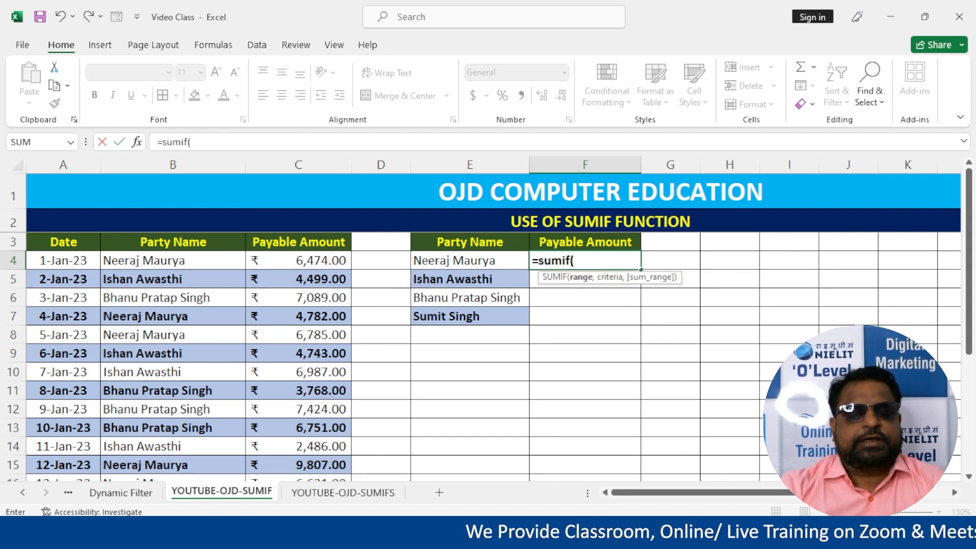
{"action": "key", "text": "super+plus"}
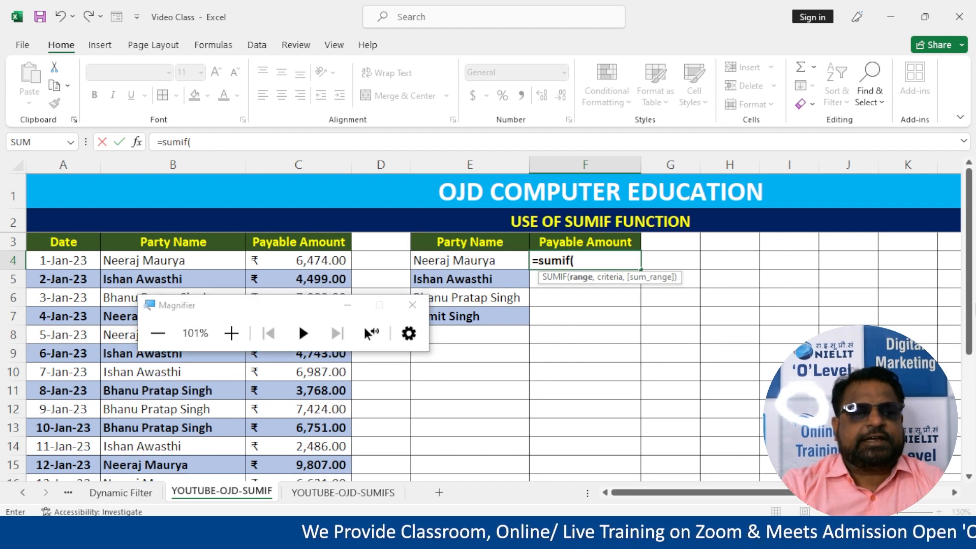
{"action": "key", "text": "super+plus"}
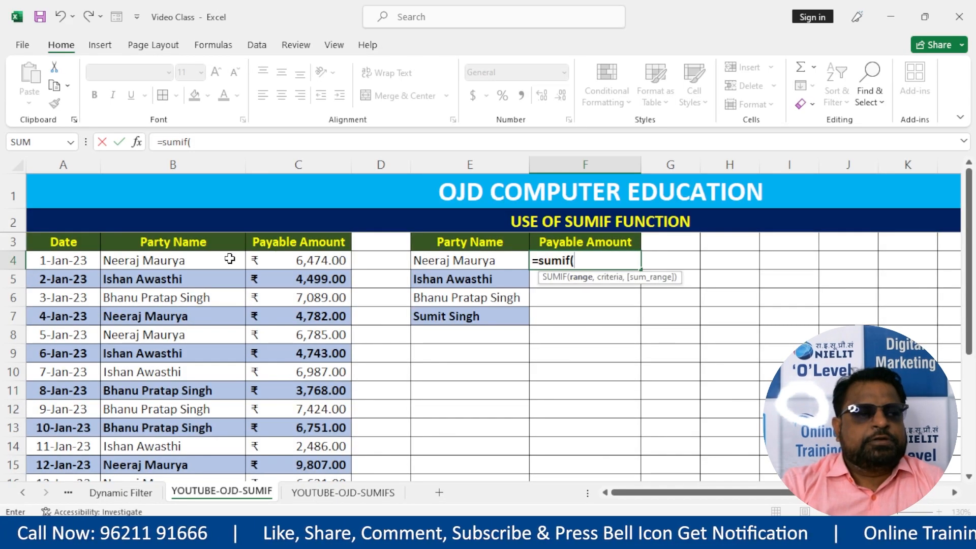
{"action": "left_click_drag", "start_coordinate": [203, 243], "coordinate": [232, 441]}
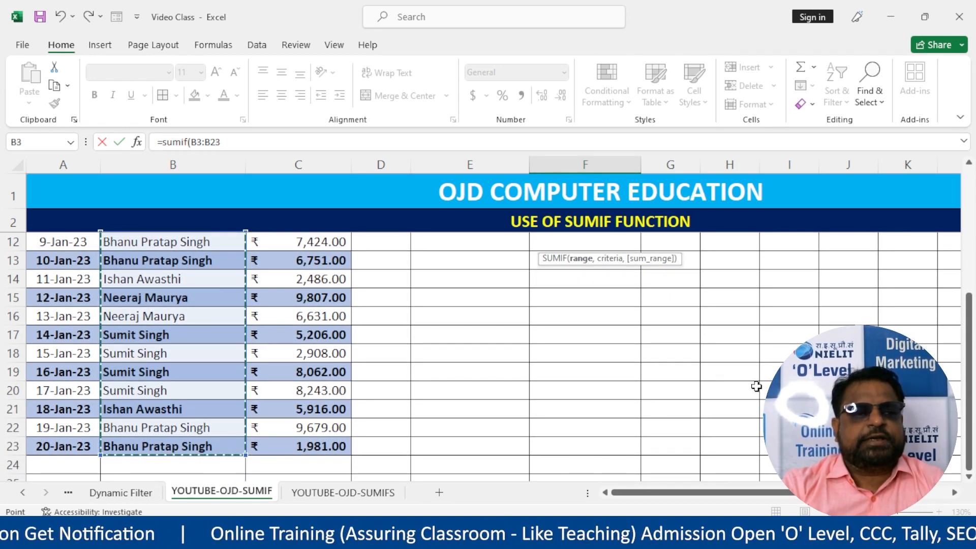
{"action": "scroll", "coordinate": [756, 386], "scroll_direction": "up", "scroll_amount": 1}
{"action": "left_click_drag", "start_coordinate": [971, 334], "coordinate": [971, 249]}
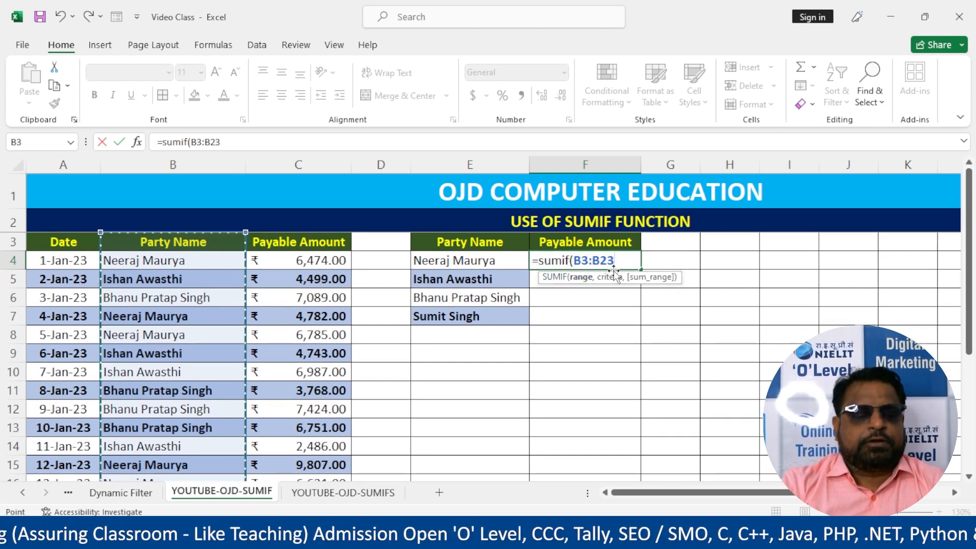
Step: Complete the SUMIF formula in F4 with E4 as the criteria and C3:C23 as the sum range
{"action": "type", "text": ","}
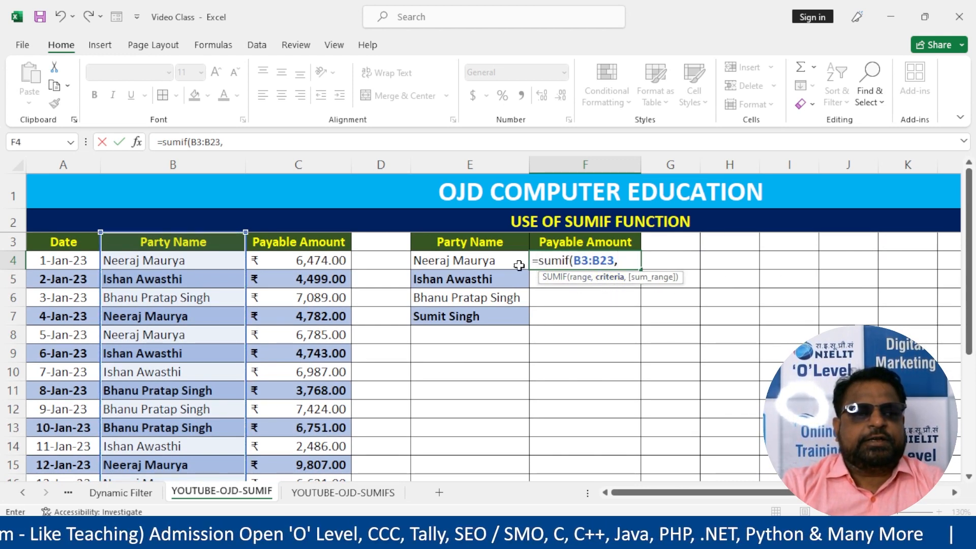
{"action": "left_click", "coordinate": [501, 261]}
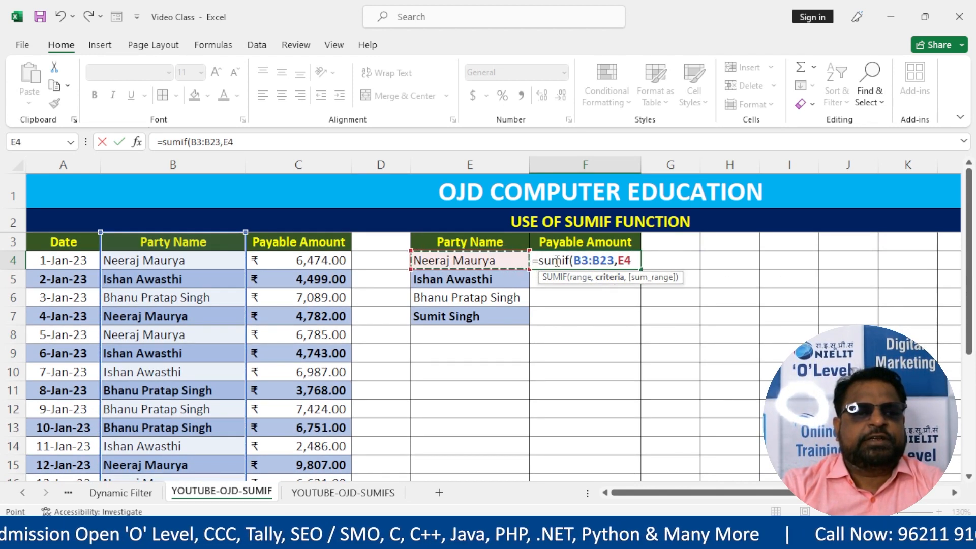
{"action": "type", "text": ","}
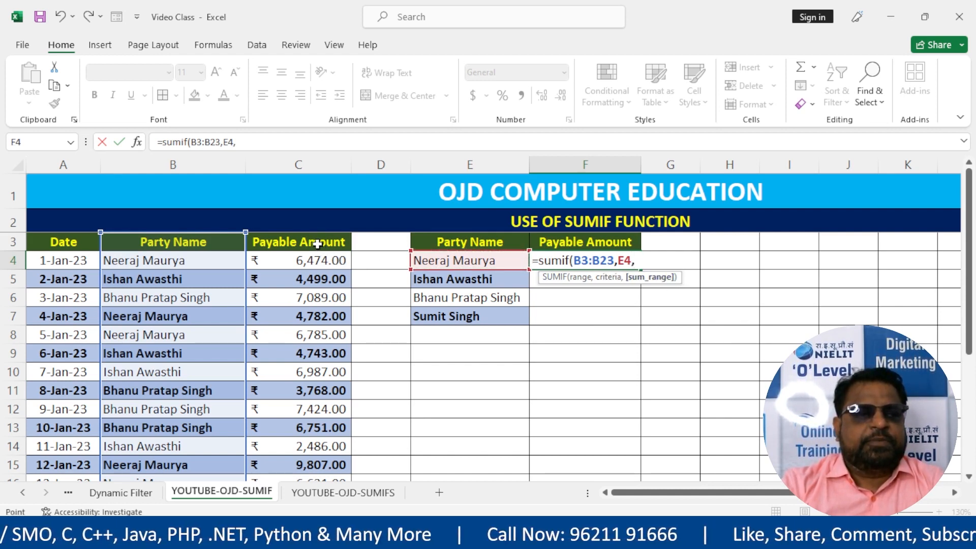
{"action": "left_click_drag", "start_coordinate": [317, 245], "coordinate": [331, 435]}
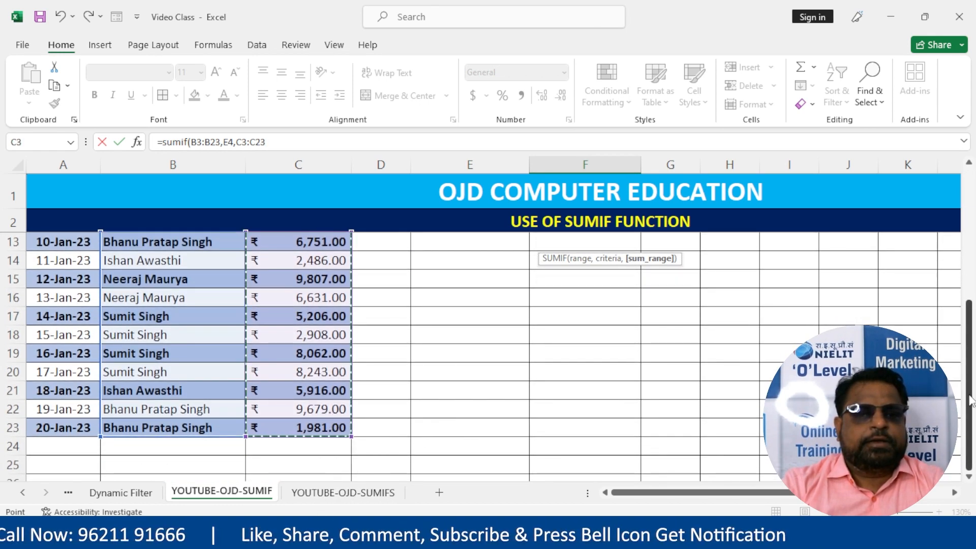
{"action": "scroll", "coordinate": [971, 400], "scroll_direction": "up", "scroll_amount": 4}
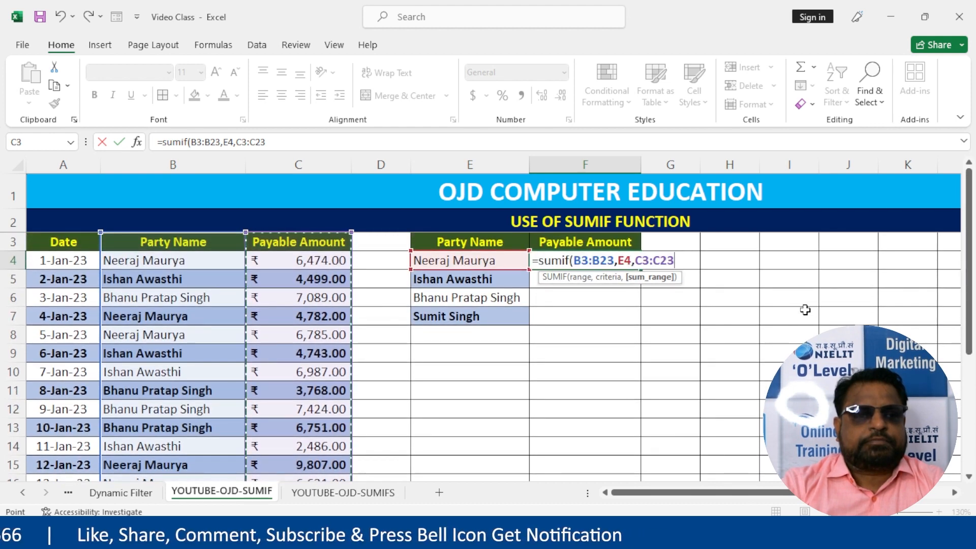
{"action": "type", "text": ")"}
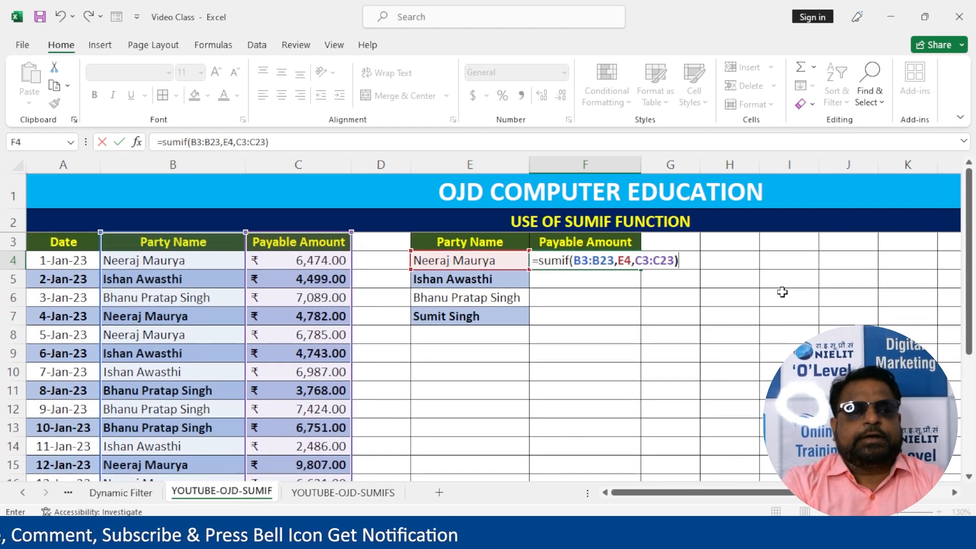
{"action": "key", "text": "Return"}
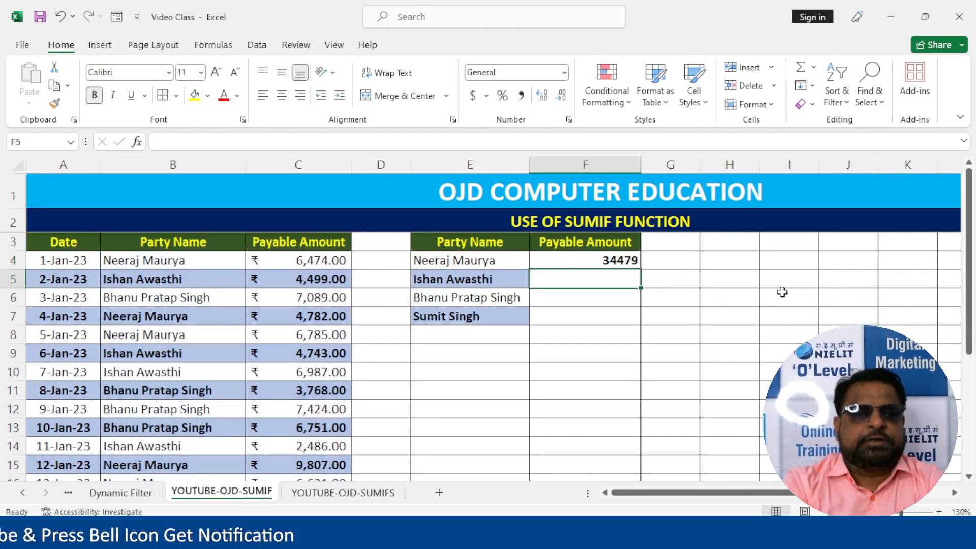
Step: Copy the accounting format of cell C4 onto cells F4:F8
{"action": "left_click", "coordinate": [318, 259]}
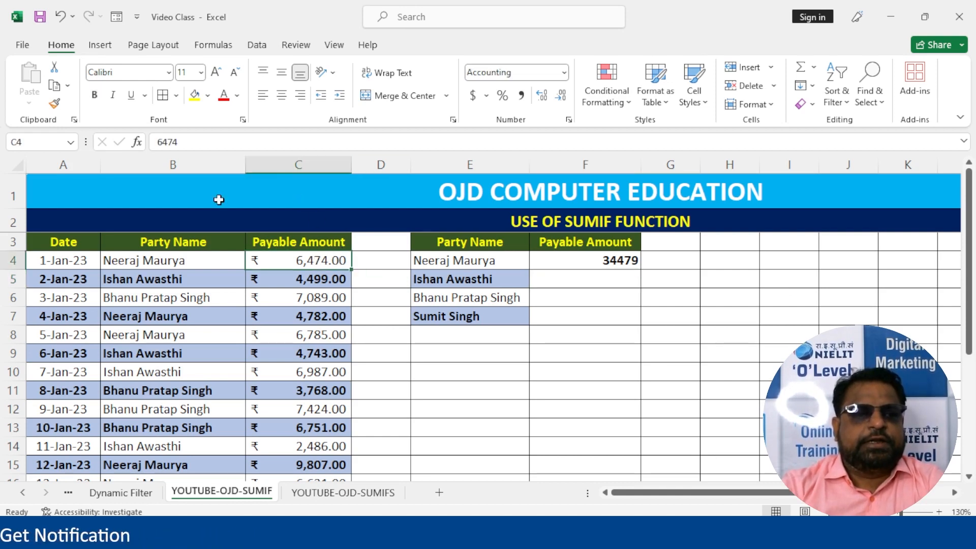
{"action": "left_click", "coordinate": [54, 105]}
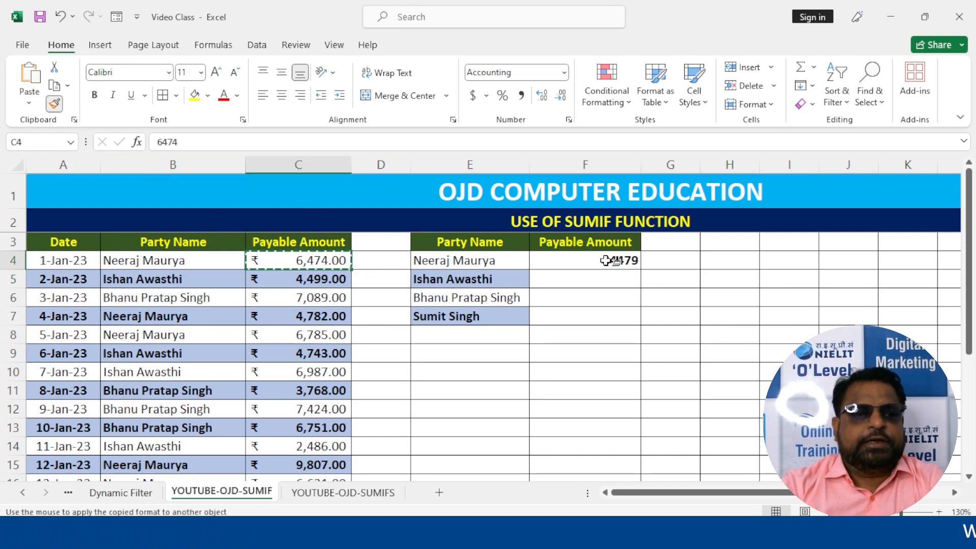
{"action": "left_click_drag", "start_coordinate": [610, 260], "coordinate": [603, 328]}
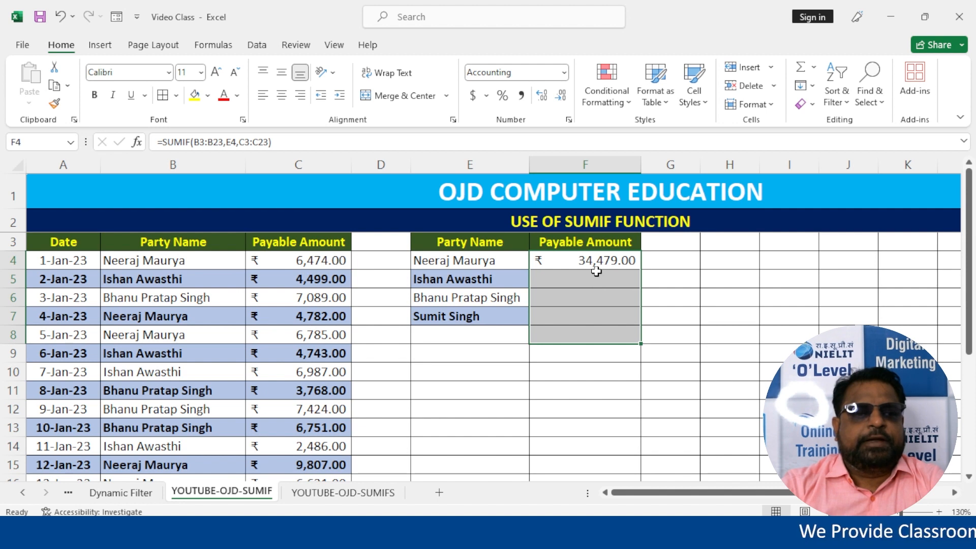
{"action": "left_click", "coordinate": [511, 279]}
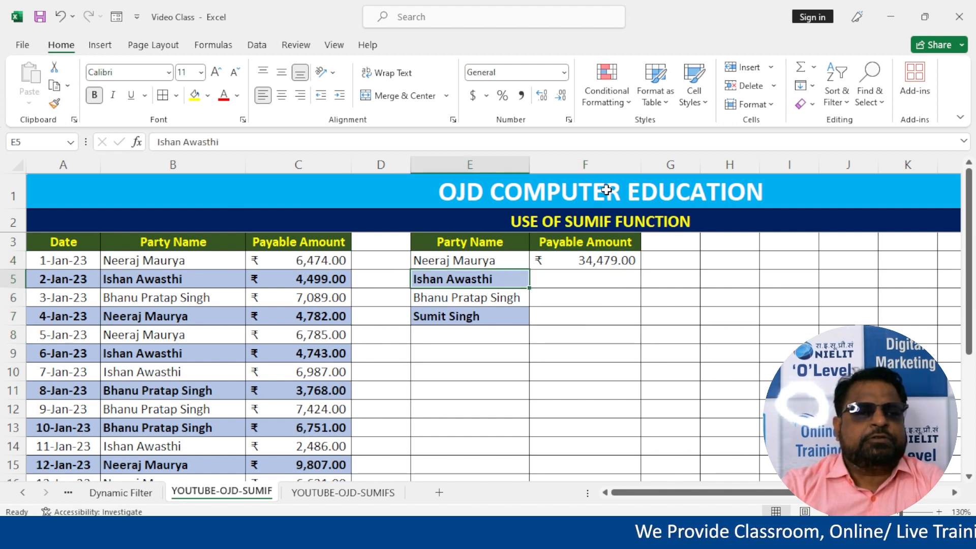
Step: Inspect the SUMIF formula in F4 under magnification, erase it from the cell, and close the Magnifier
{"action": "left_click", "coordinate": [580, 261]}
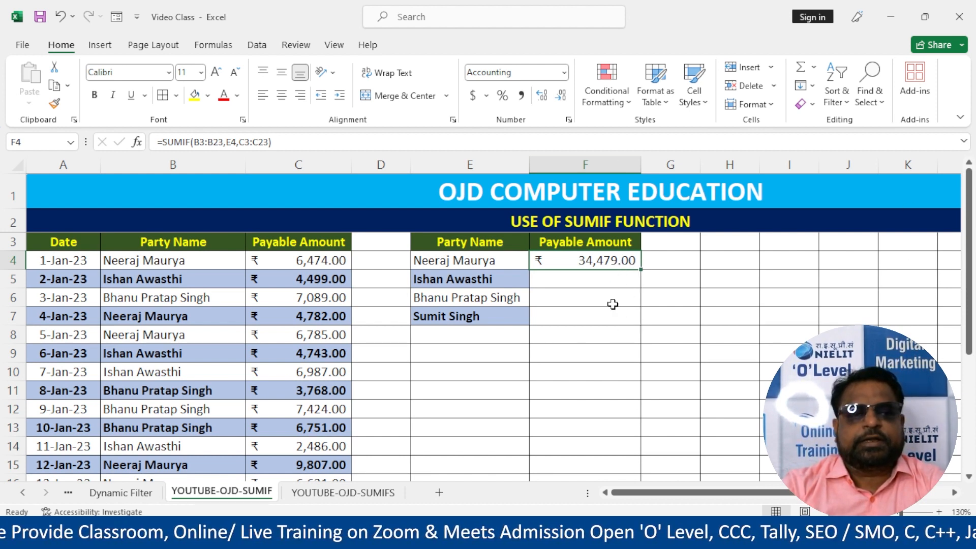
{"action": "double_click", "coordinate": [612, 260]}
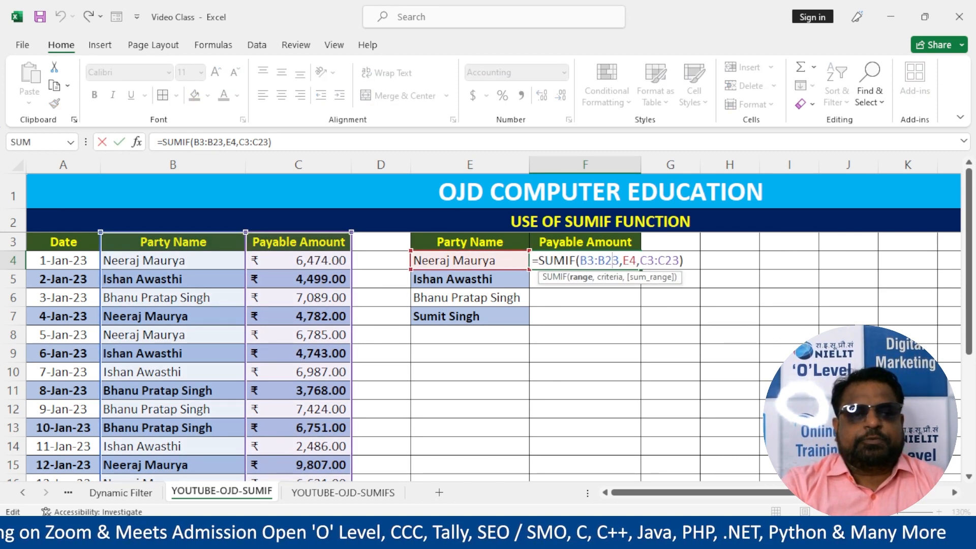
{"action": "key", "text": "super+plus"}
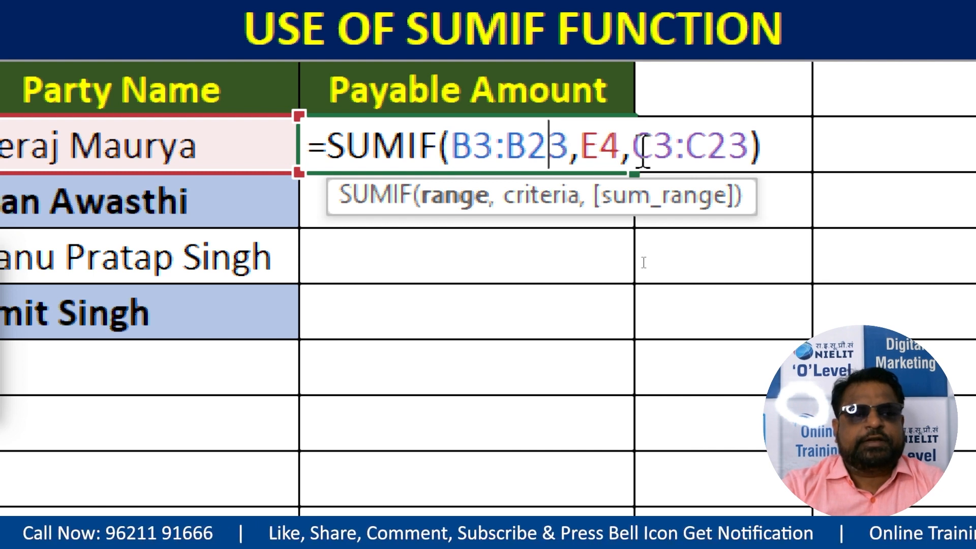
{"action": "left_click_drag", "start_coordinate": [786, 146], "coordinate": [226, 143]}
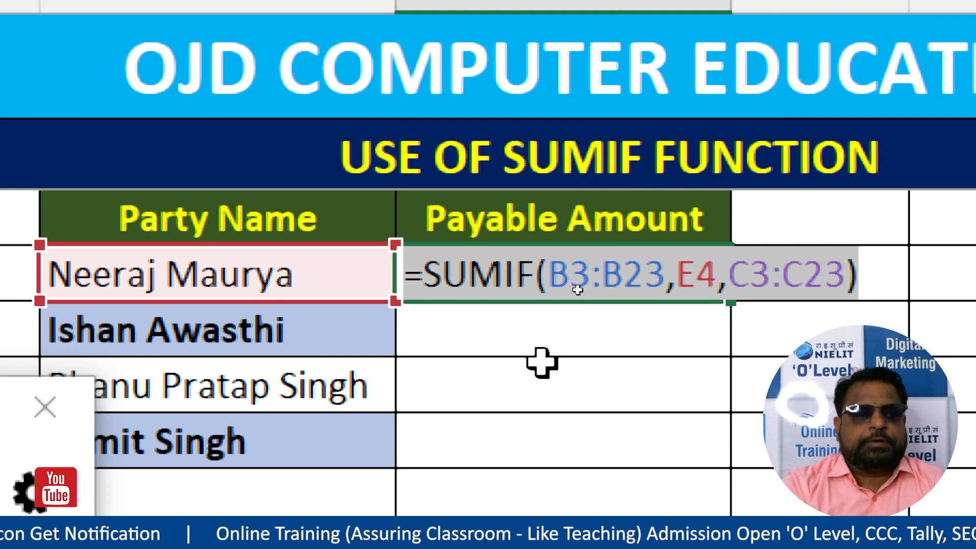
{"action": "key", "text": "BackSpace"}
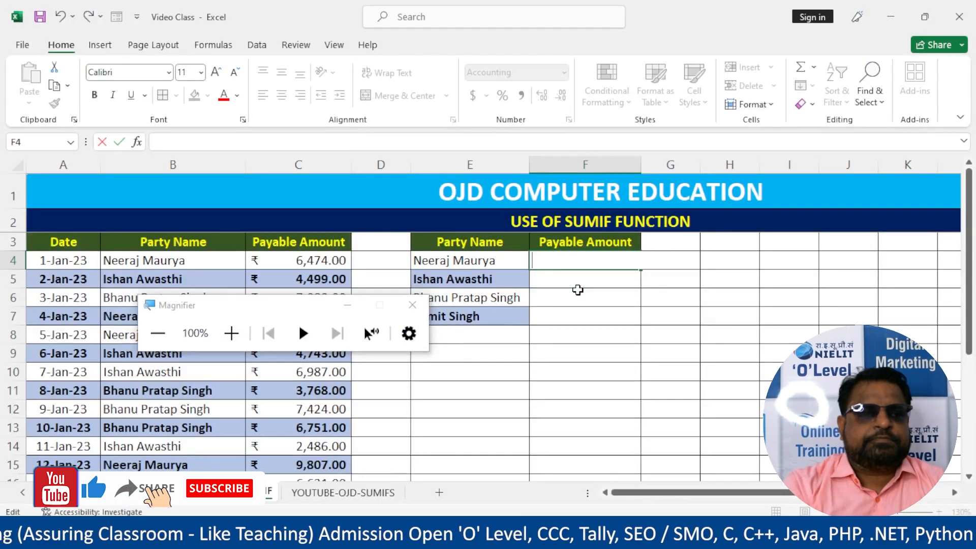
{"action": "left_click", "coordinate": [412, 305]}
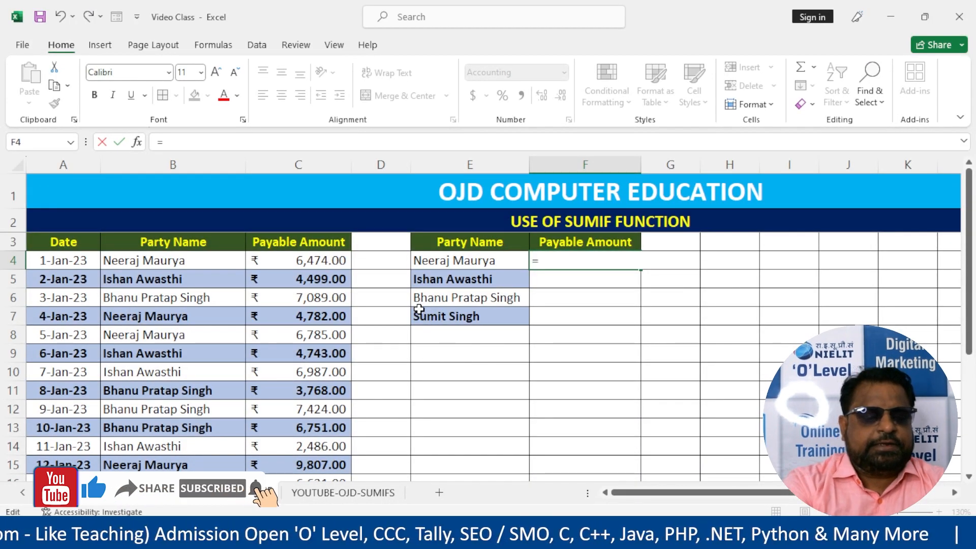
Step: Begin a SUMIF formula in cell F4 with the party name column as the absolute range $B$3:$B$23
{"action": "type", "text": "=sumif("}
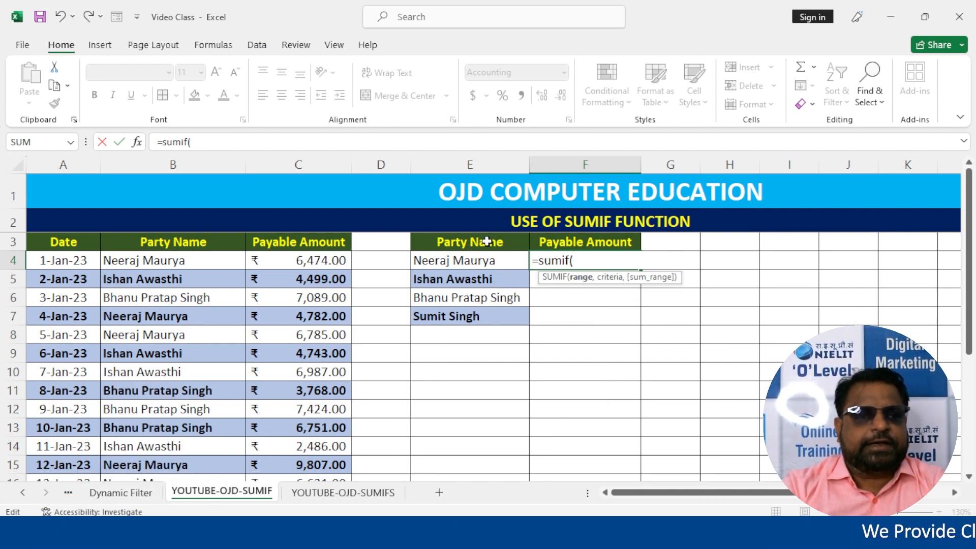
{"action": "left_click_drag", "start_coordinate": [160, 244], "coordinate": [187, 443]}
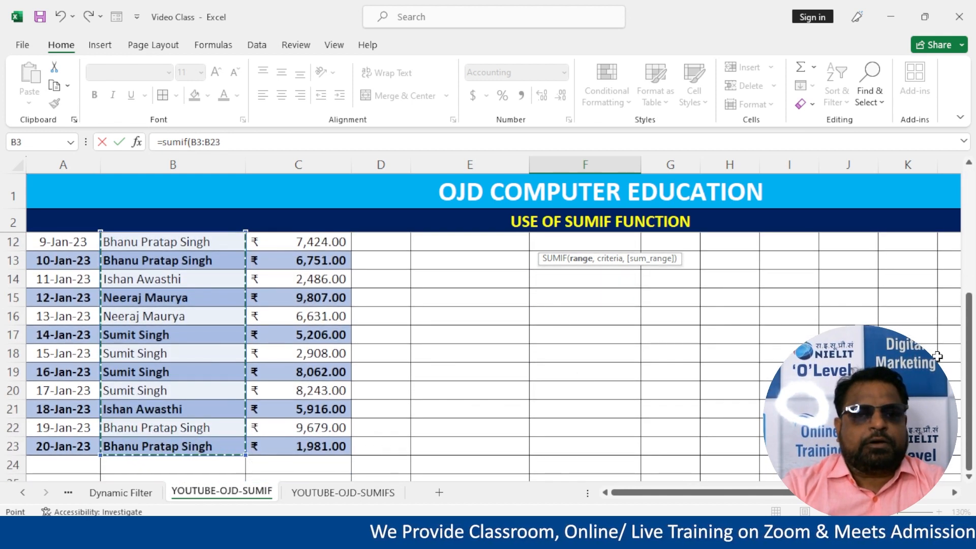
{"action": "left_click_drag", "start_coordinate": [968, 349], "coordinate": [972, 216]}
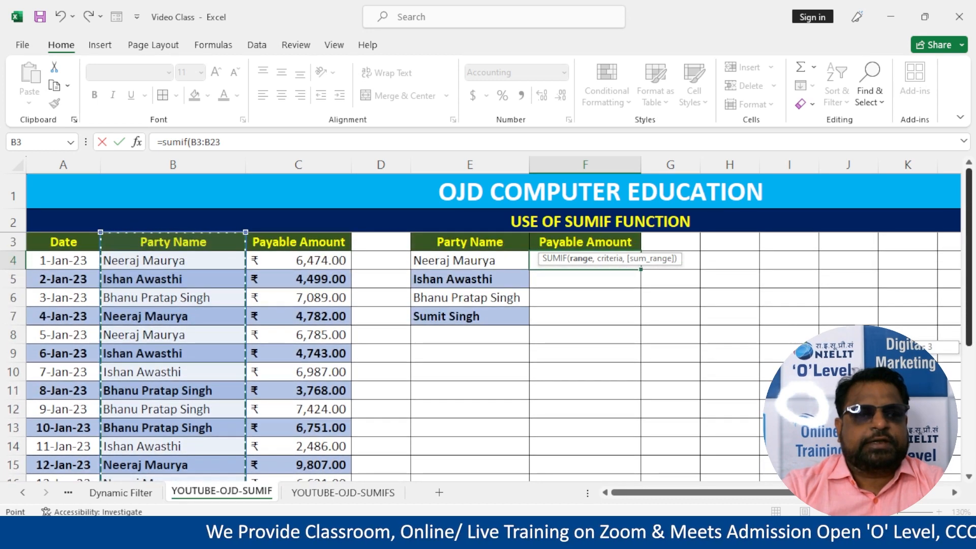
{"action": "left_click_drag", "start_coordinate": [613, 261], "coordinate": [575, 260]}
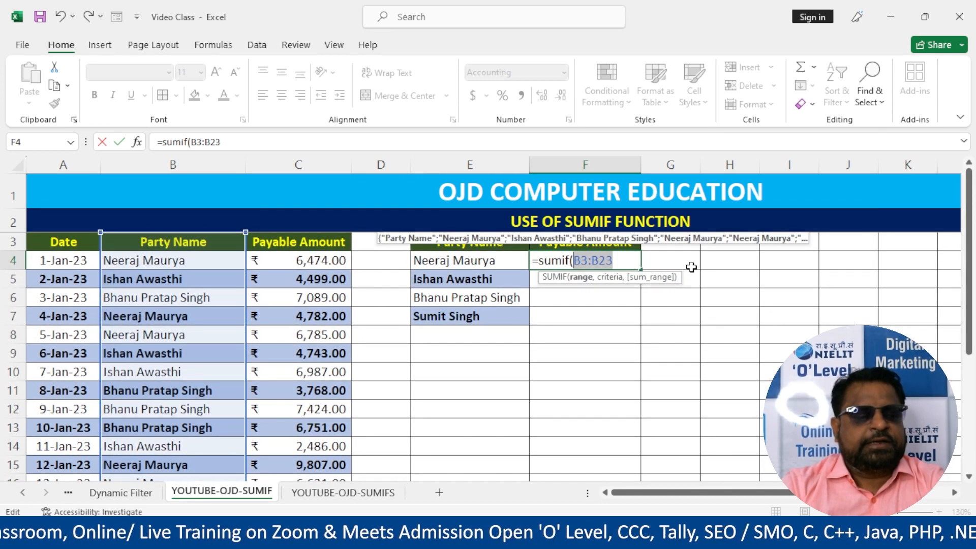
{"action": "key", "text": "F4"}
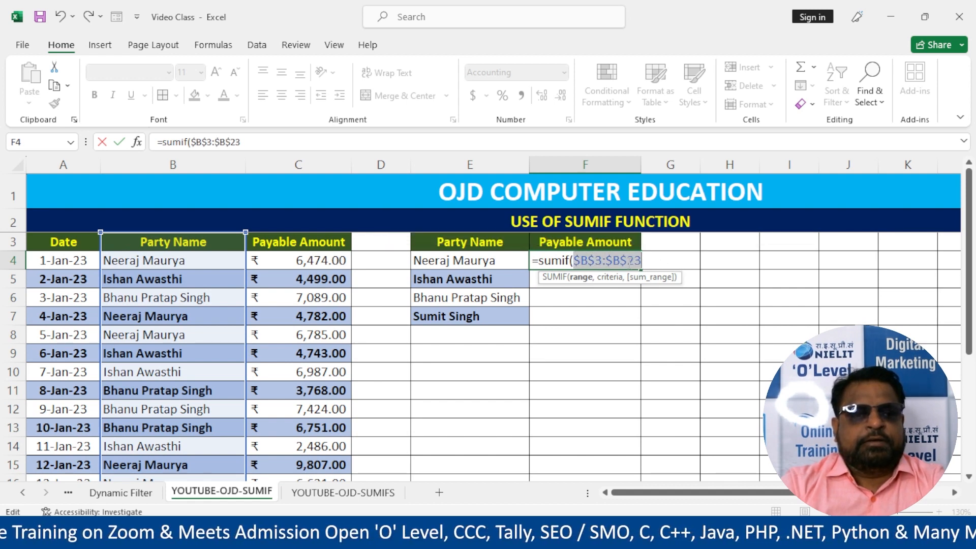
{"action": "left_click", "coordinate": [641, 262]}
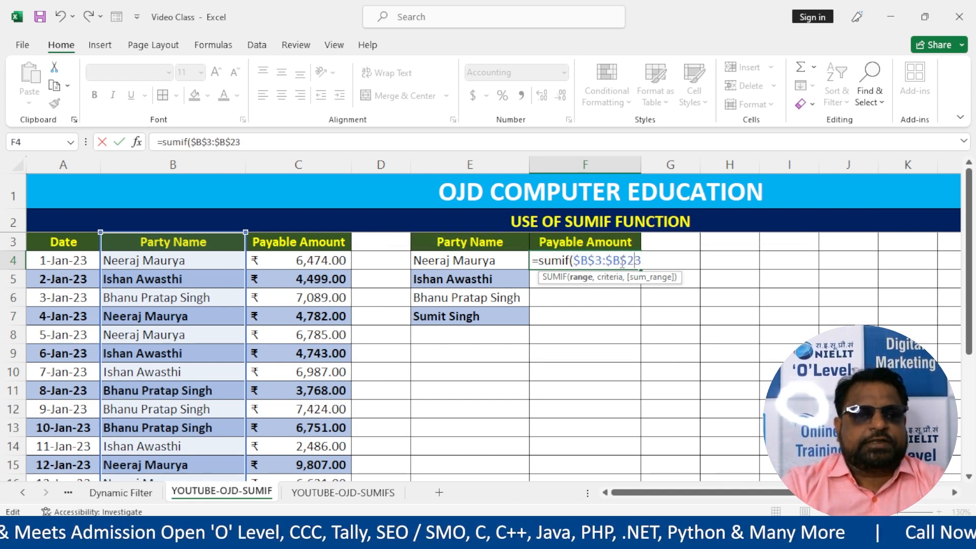
{"action": "left_click_drag", "start_coordinate": [641, 262], "coordinate": [577, 261]}
{"action": "left_click_drag", "start_coordinate": [642, 262], "coordinate": [575, 261]}
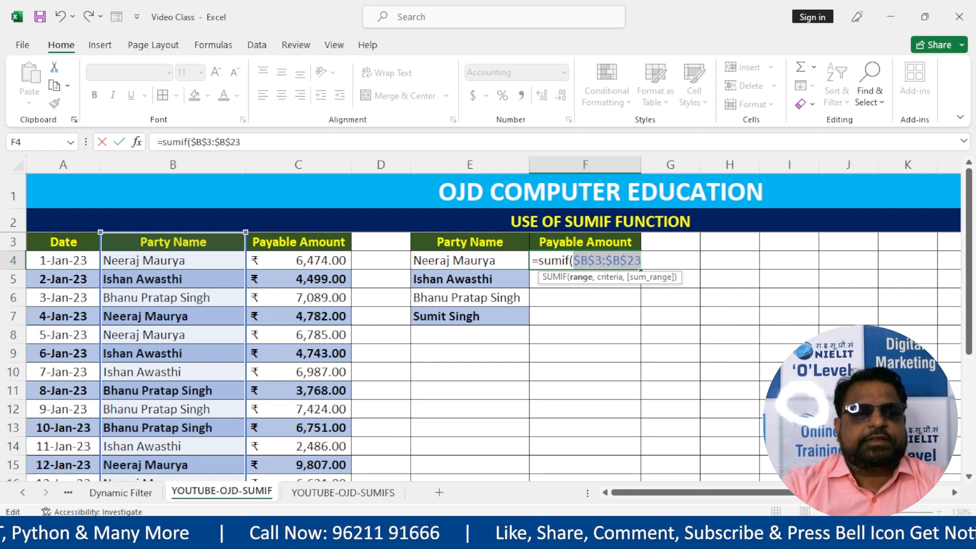
{"action": "left_click", "coordinate": [647, 262]}
{"action": "left_click_drag", "start_coordinate": [641, 261], "coordinate": [578, 257]}
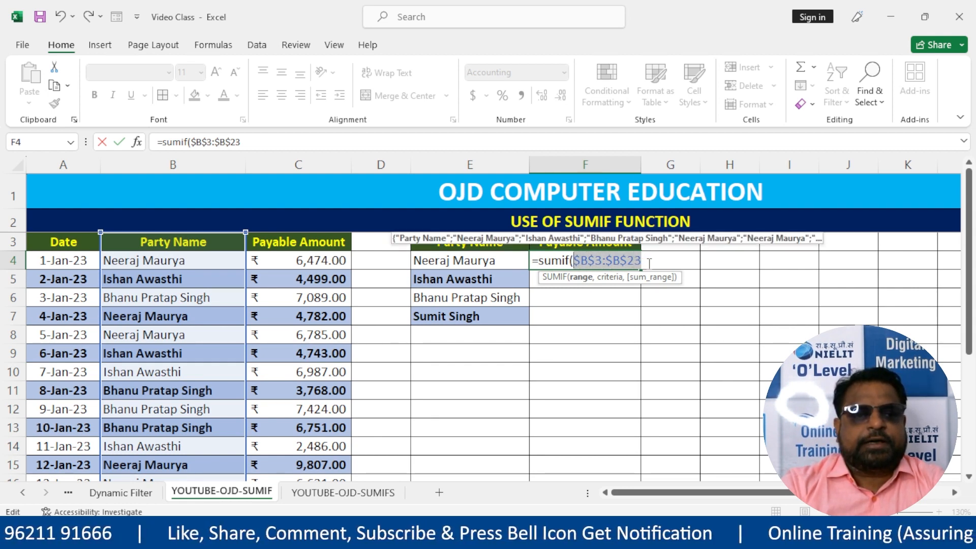
{"action": "left_click_drag", "start_coordinate": [645, 260], "coordinate": [575, 260]}
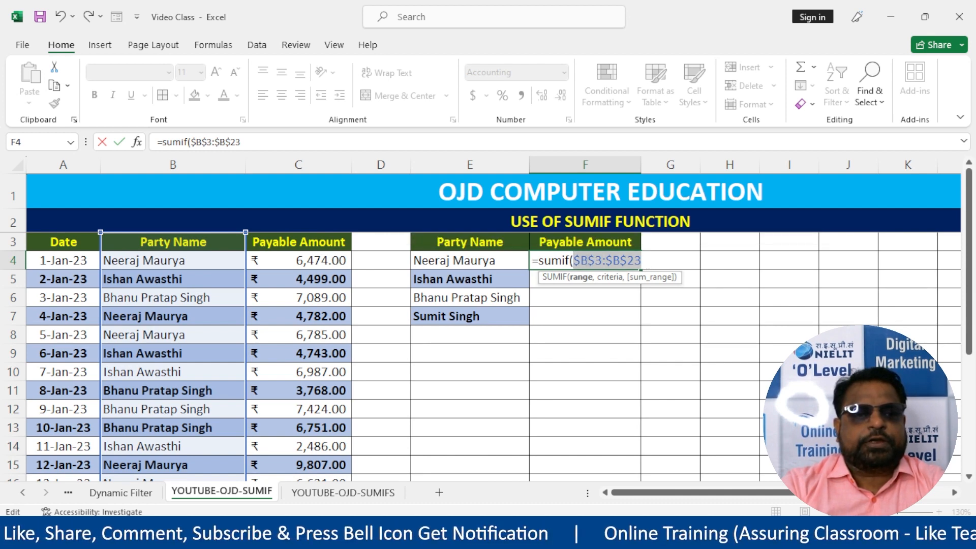
Step: Complete the SUMIF formula in F4 with criteria E4 and absolute sum range $C$3:$C$23, and fill it down to F7
{"action": "left_click", "coordinate": [646, 261]}
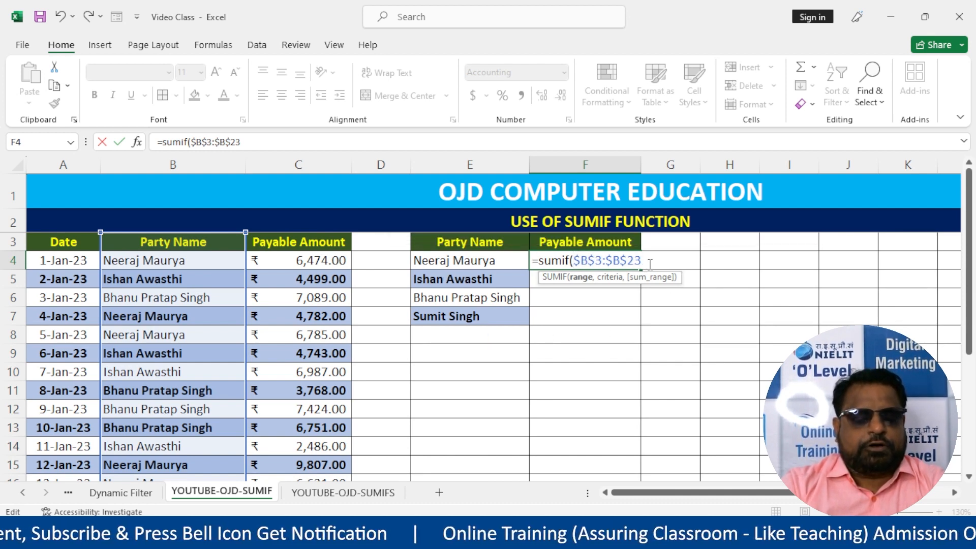
{"action": "type", "text": ","}
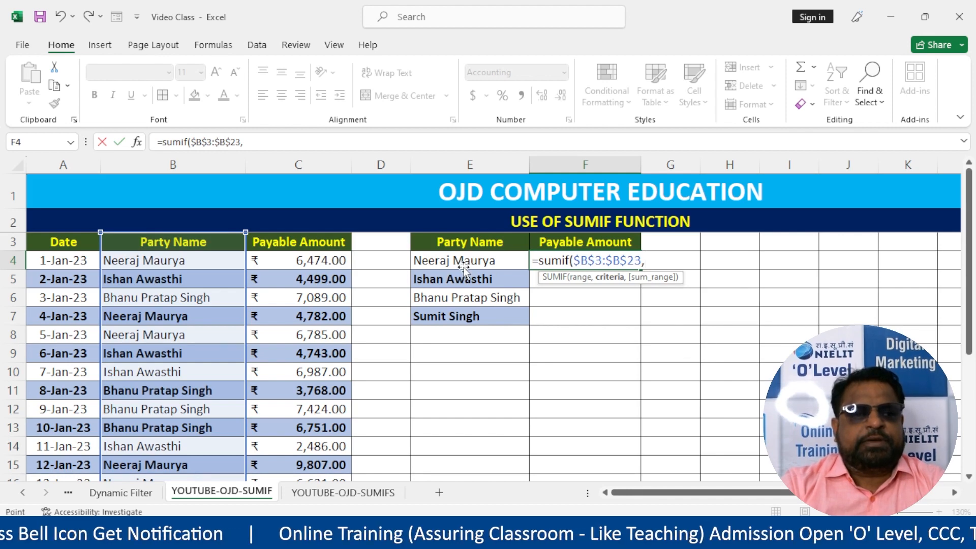
{"action": "left_click", "coordinate": [460, 261]}
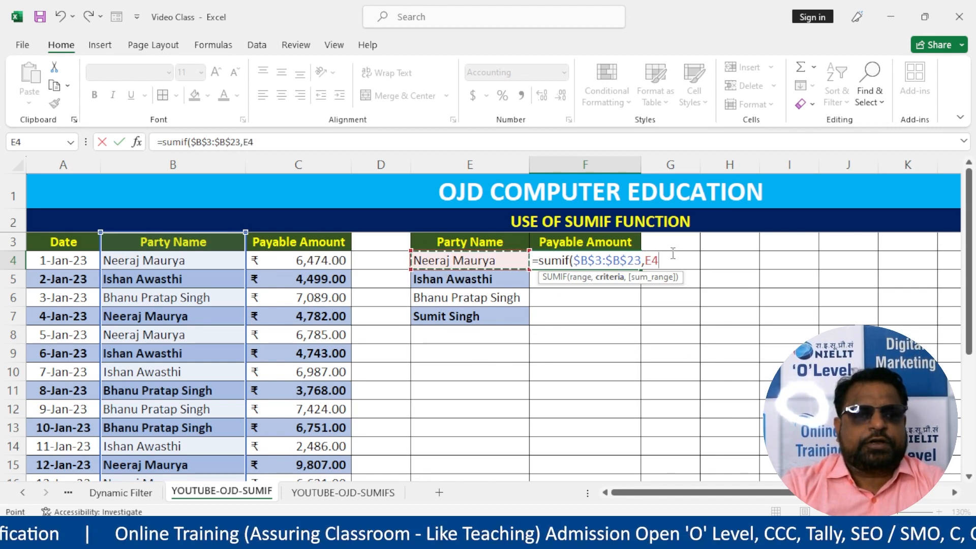
{"action": "type", "text": ","}
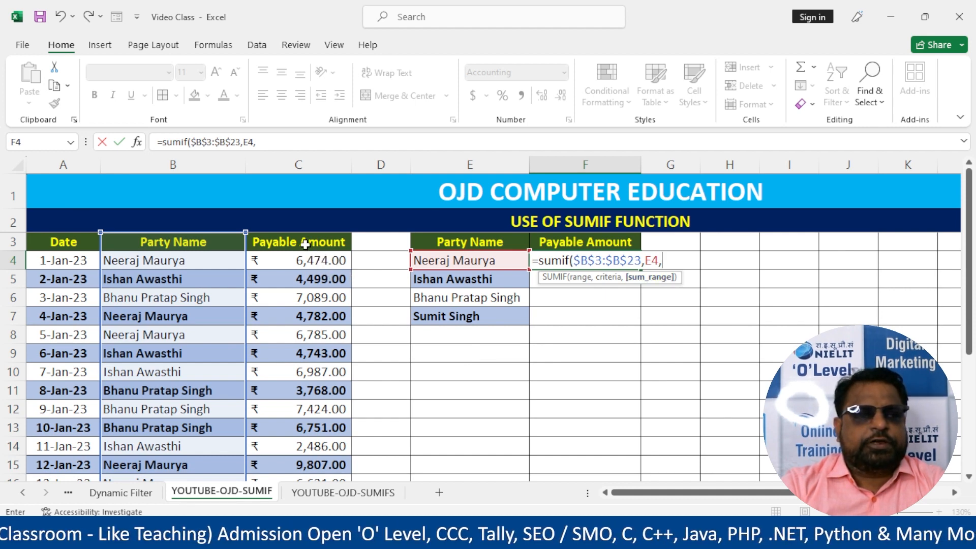
{"action": "left_click_drag", "start_coordinate": [307, 243], "coordinate": [327, 472]}
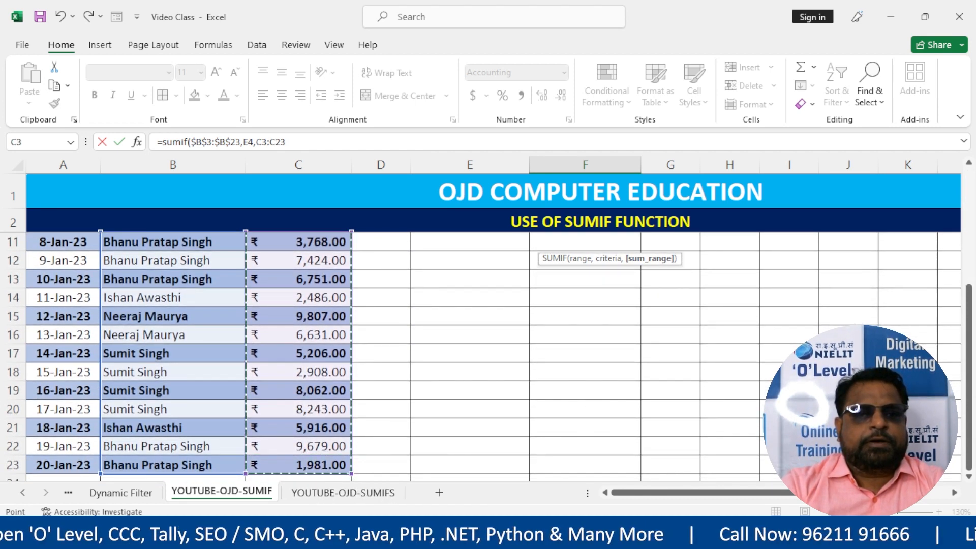
{"action": "left_click_drag", "start_coordinate": [970, 330], "coordinate": [969, 196]}
{"action": "key", "text": "F4"}
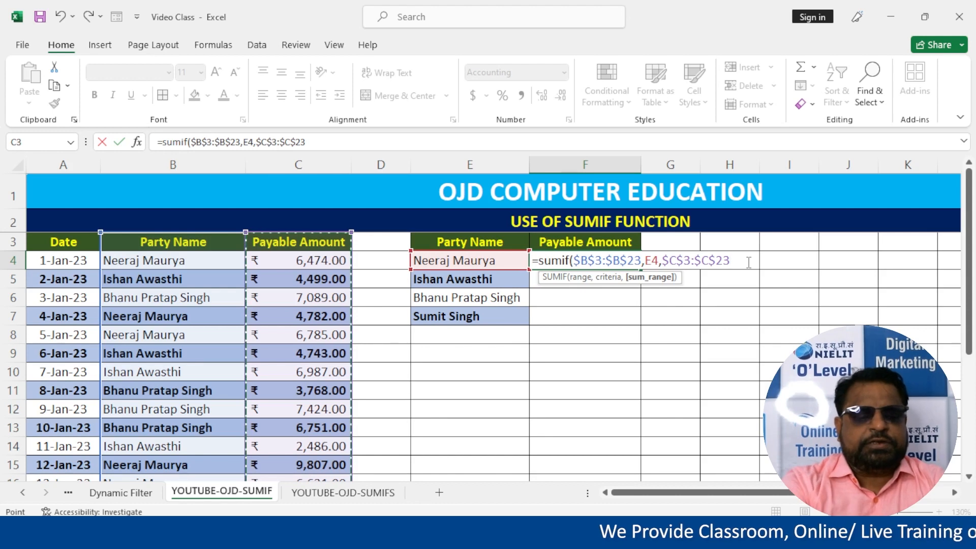
{"action": "type", "text": ")"}
{"action": "key", "text": "Return"}
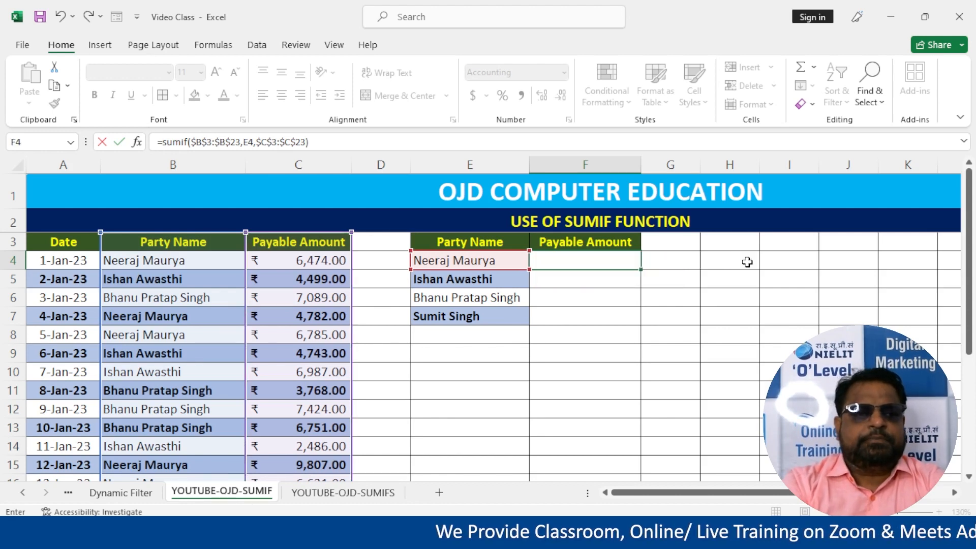
{"action": "left_click", "coordinate": [609, 261]}
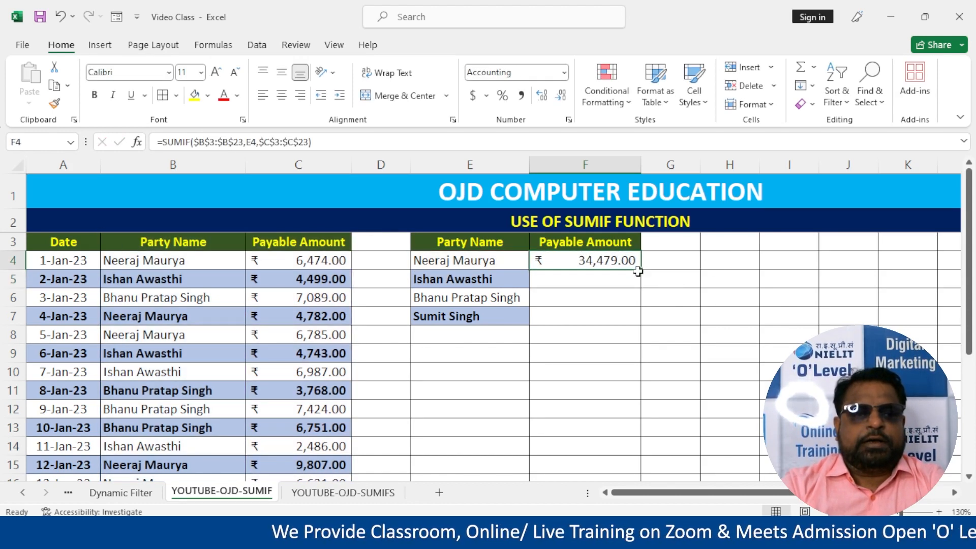
{"action": "left_click_drag", "start_coordinate": [642, 269], "coordinate": [642, 323]}
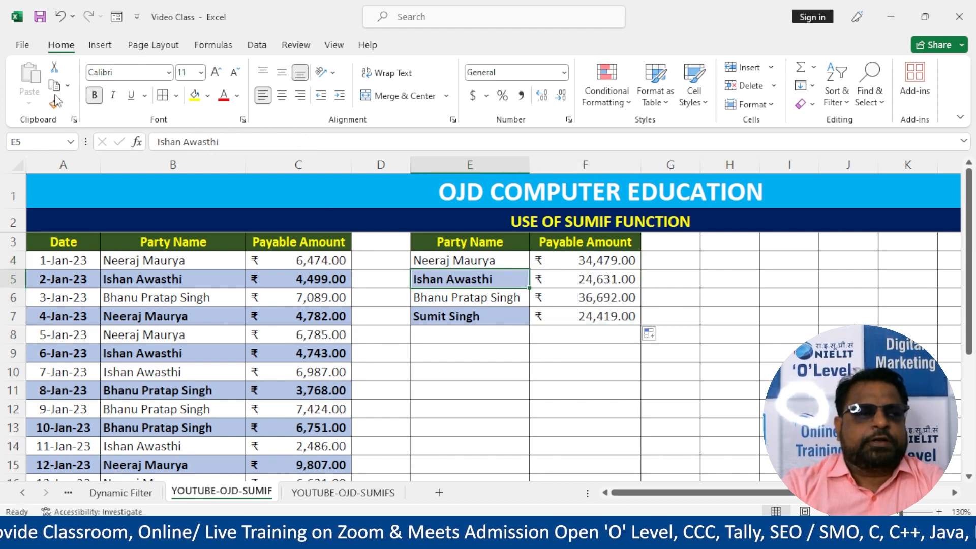
Step: Copy the bold, blue-shaded format of cell C5 onto cells F5 and F7 in the summary table
{"action": "left_click", "coordinate": [261, 278]}
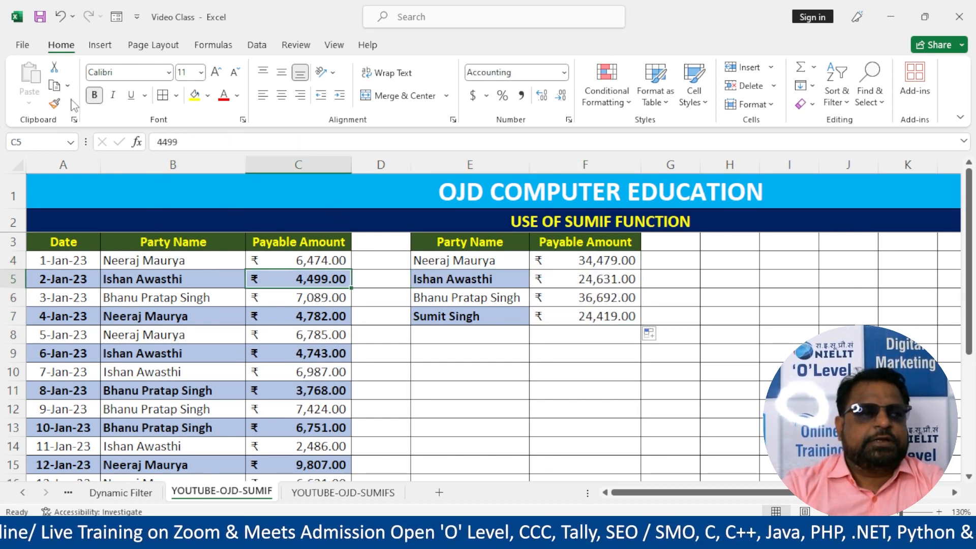
{"action": "left_click", "coordinate": [54, 103]}
{"action": "left_click", "coordinate": [579, 277]}
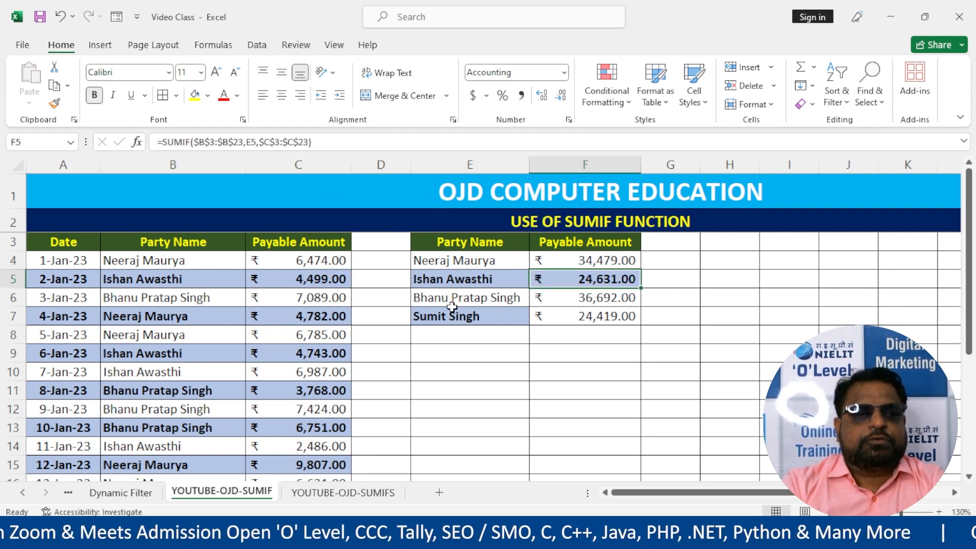
{"action": "left_click", "coordinate": [472, 315]}
{"action": "left_click", "coordinate": [289, 283]}
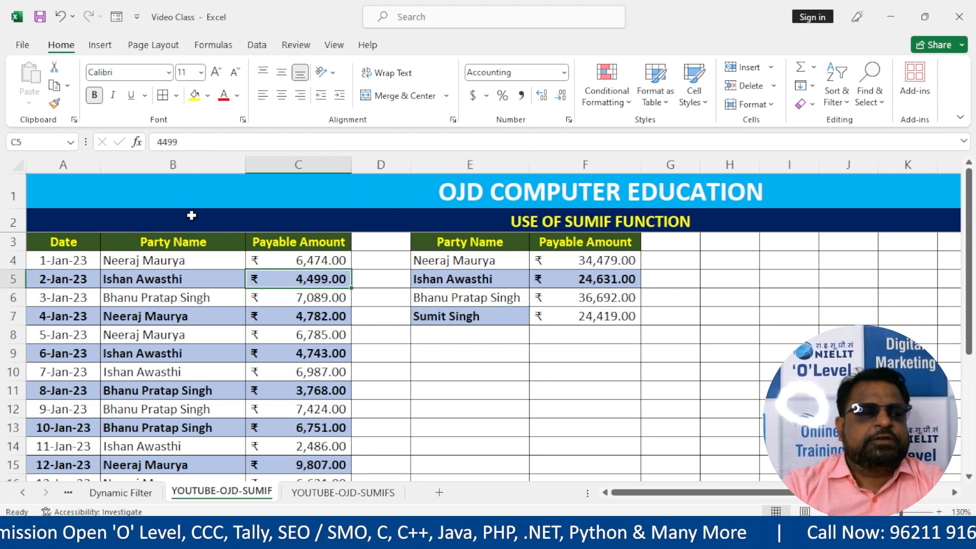
{"action": "left_click", "coordinate": [54, 104]}
{"action": "left_click", "coordinate": [617, 316]}
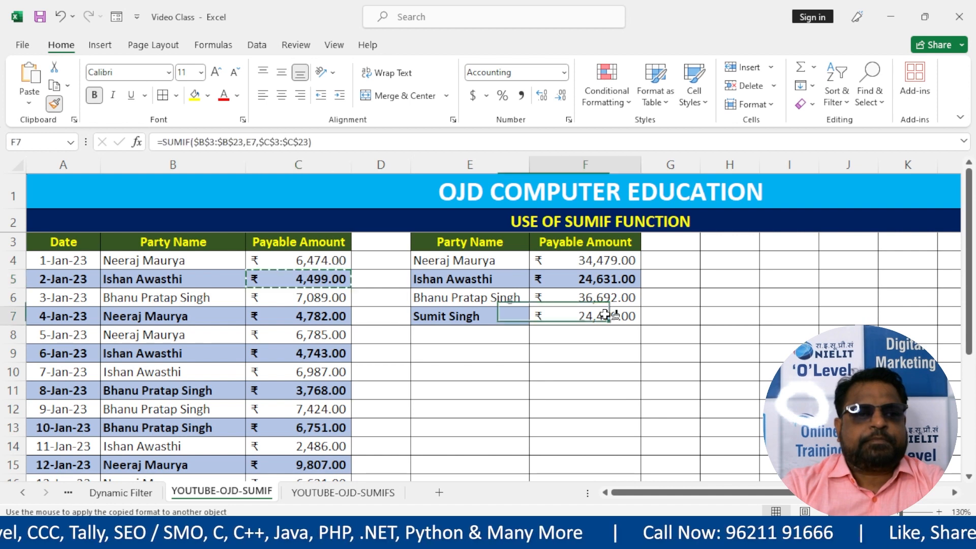
{"action": "left_click", "coordinate": [505, 351]}
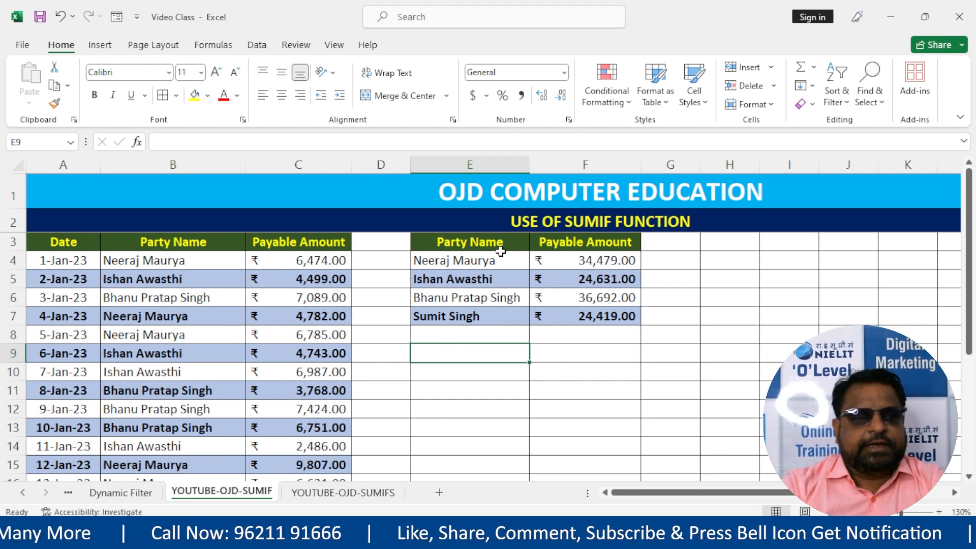
Step: Enter the label "Grand Total" in cell E8 below the summary table's party names
{"action": "left_click", "coordinate": [452, 333]}
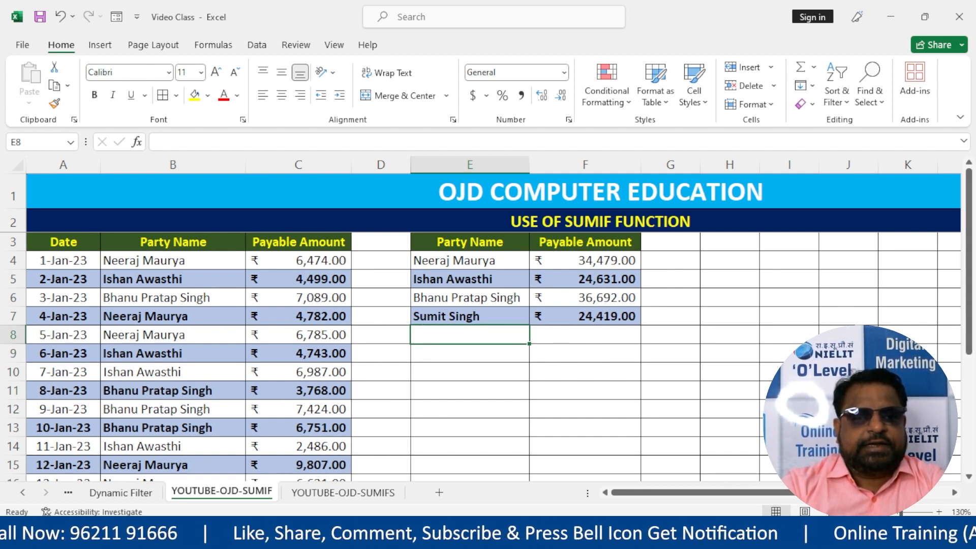
{"action": "mouse_move", "coordinate": [970, 256]}
{"action": "left_mouse_down"}
{"action": "mouse_move", "coordinate": [969, 265]}
{"action": "mouse_move", "coordinate": [969, 257]}
{"action": "left_mouse_up"}
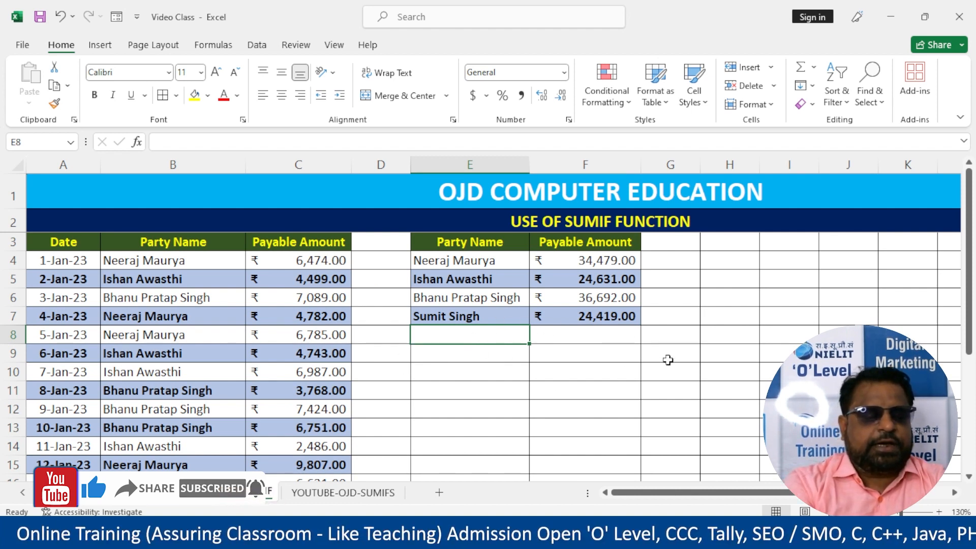
{"action": "type", "text": "Grand Total"}
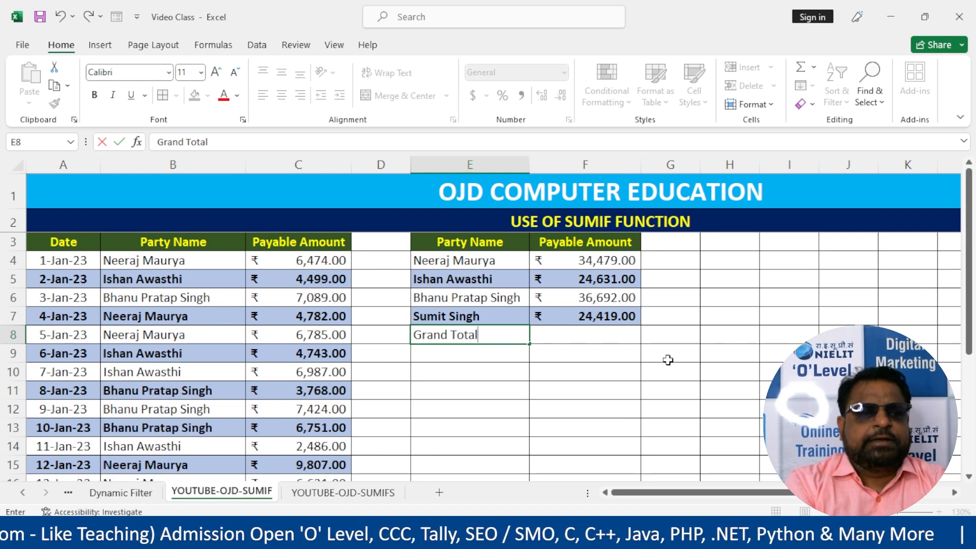
{"action": "key", "text": "ctrl+Return"}
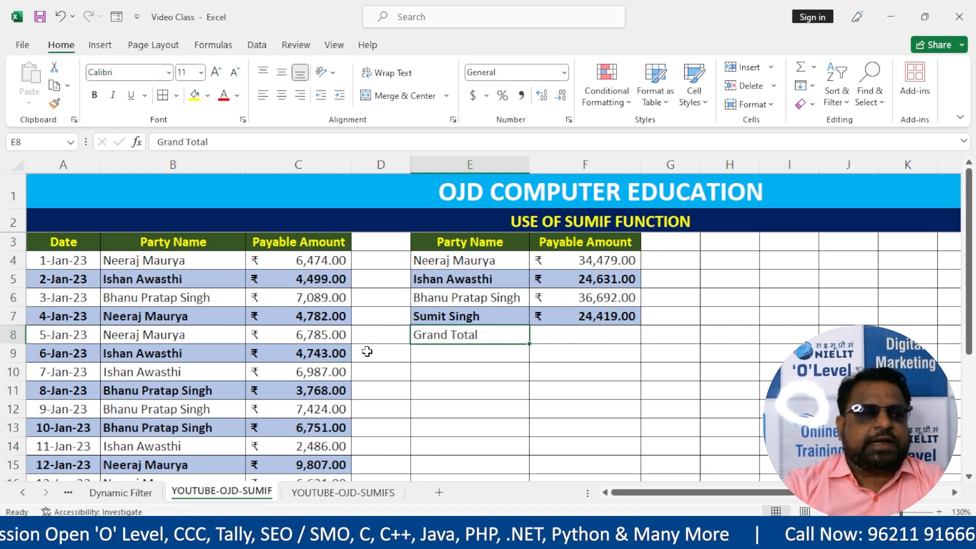
Step: Total the summary table's payable amounts F4:F7 with a SUM formula in cell F8
{"action": "left_click", "coordinate": [560, 334]}
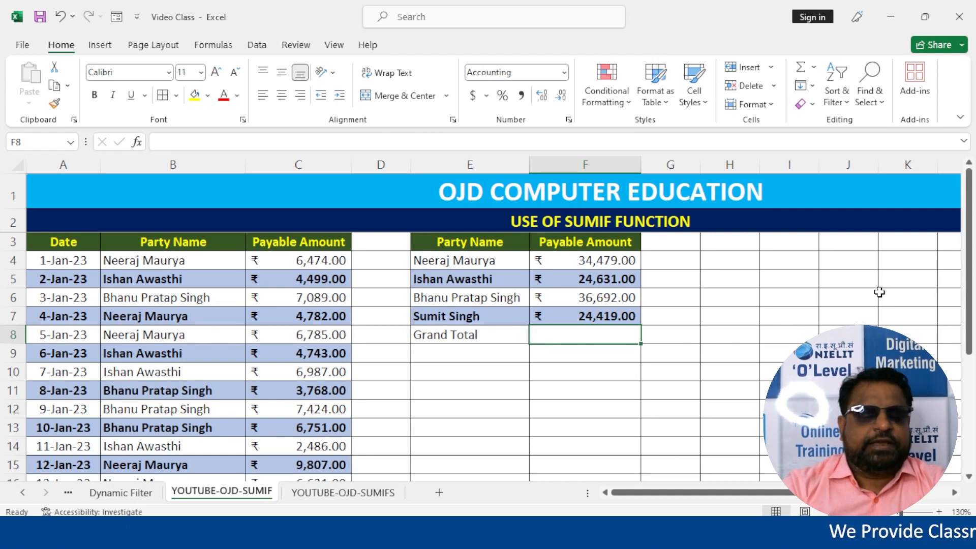
{"action": "type", "text": "=sum("}
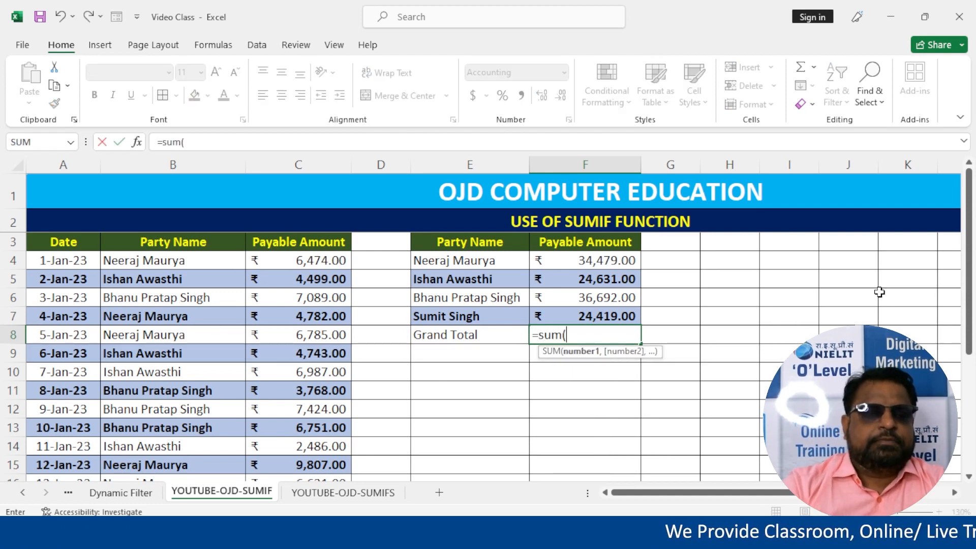
{"action": "left_click_drag", "start_coordinate": [580, 262], "coordinate": [582, 312]}
{"action": "type", "text": ")"}
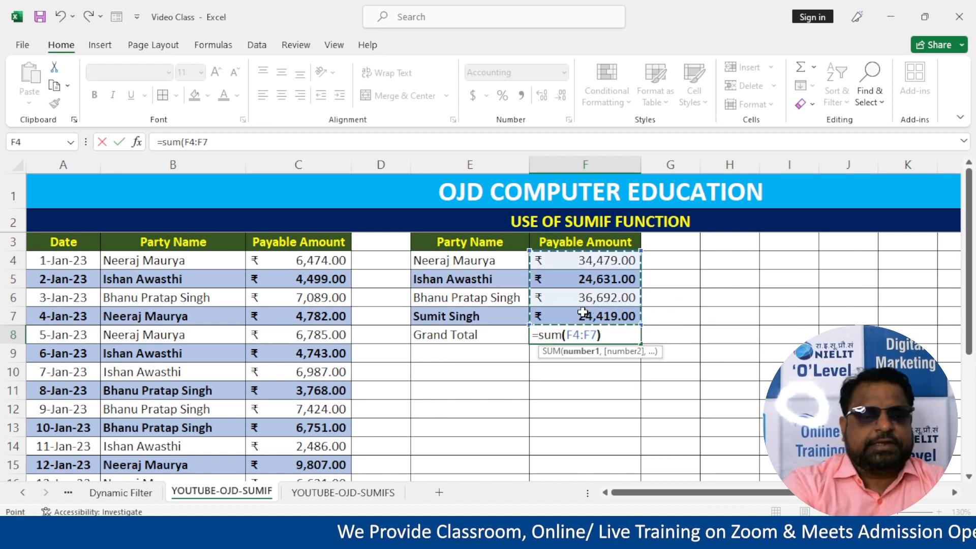
{"action": "key", "text": "Return"}
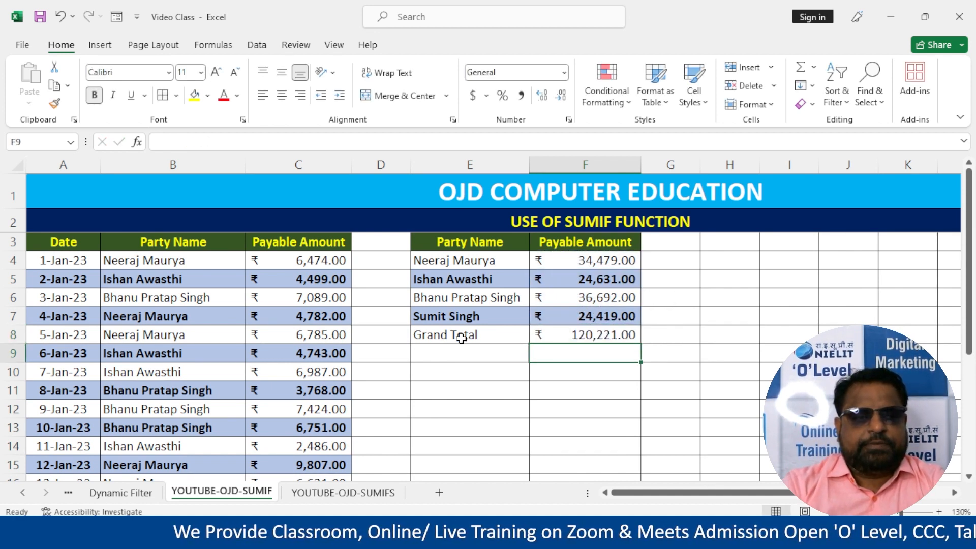
Step: Apply bold formatting to cells A24:B24 directly below the payable data table
{"action": "left_click_drag", "start_coordinate": [460, 340], "coordinate": [579, 334]}
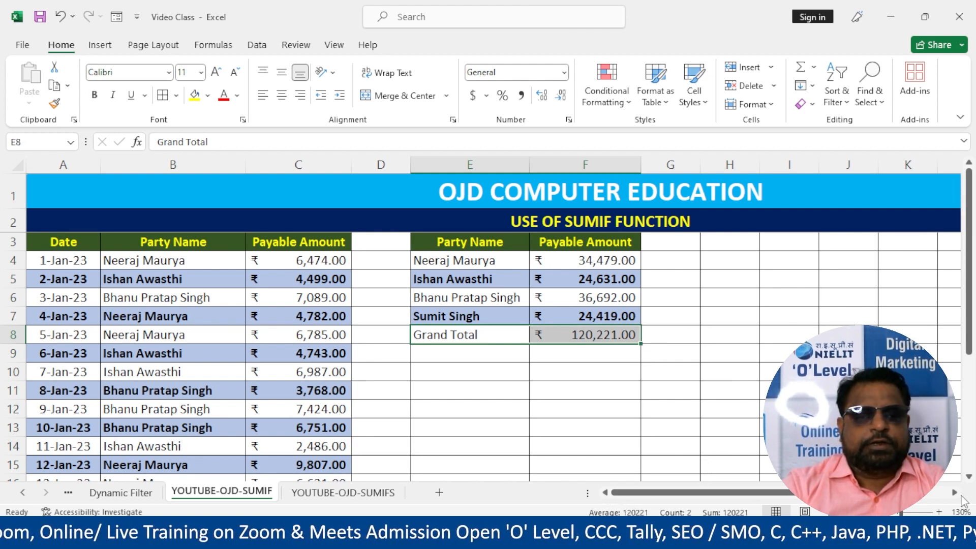
{"action": "scroll", "coordinate": [60, 385], "scroll_direction": "down", "scroll_amount": 3}
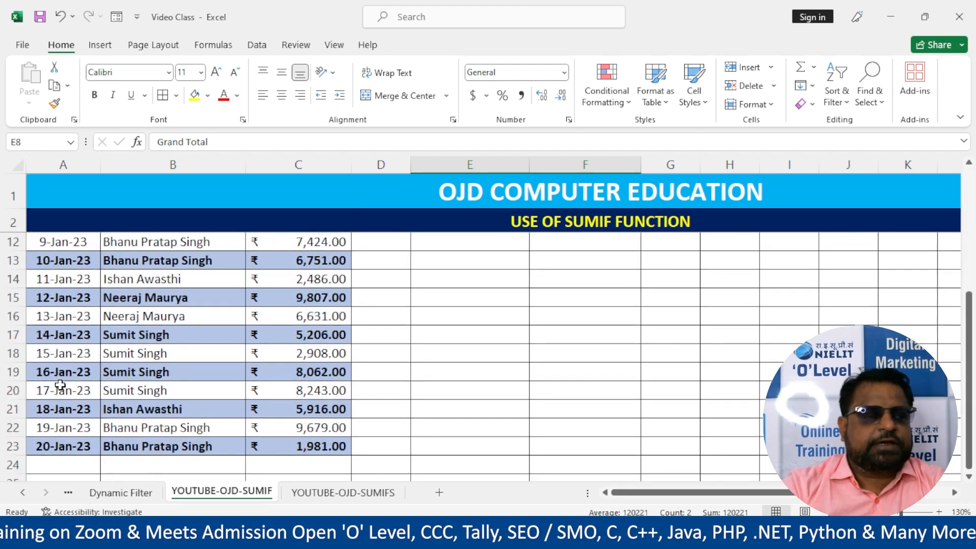
{"action": "scroll", "coordinate": [80, 438], "scroll_direction": "up", "scroll_amount": 2}
{"action": "scroll", "coordinate": [80, 442], "scroll_direction": "down", "scroll_amount": 5}
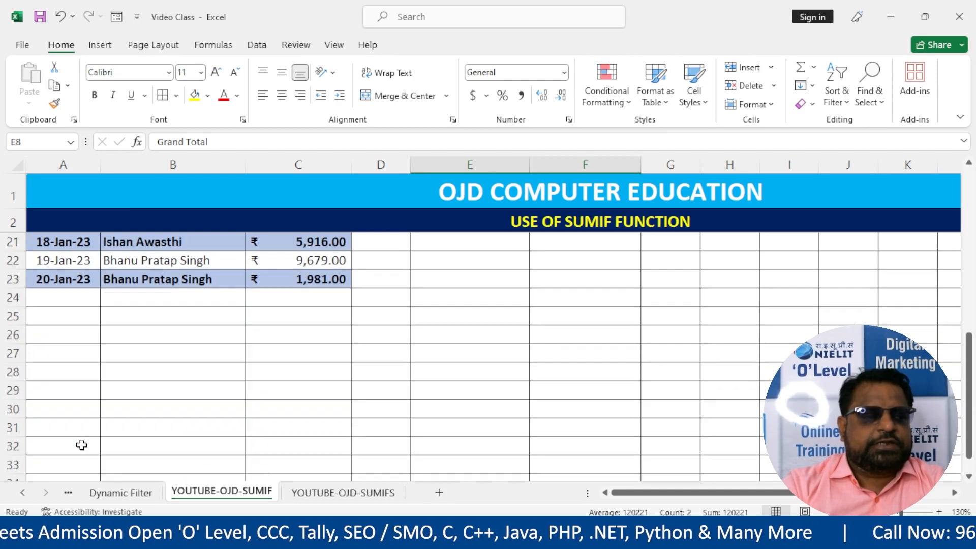
{"action": "left_click_drag", "start_coordinate": [85, 301], "coordinate": [179, 298]}
{"action": "key", "text": "ctrl+b"}
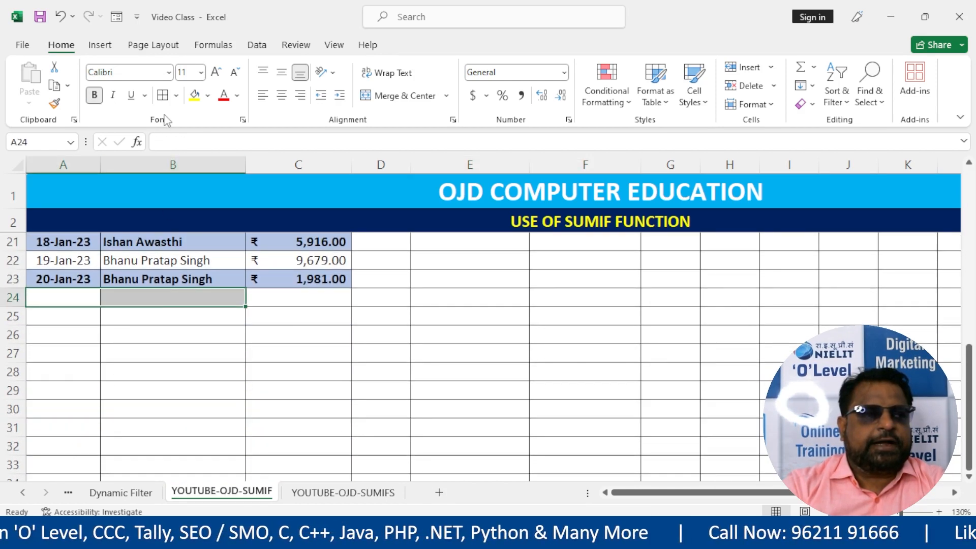
Step: Fill A24:B24 yellow with red text, merge and center the cells, and enter the label "Grand Total"
{"action": "left_click", "coordinate": [194, 95]}
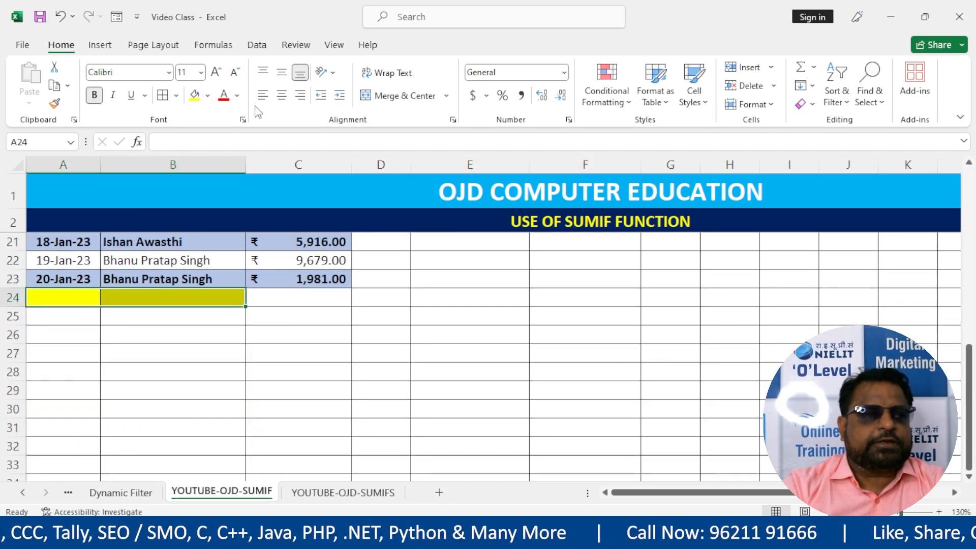
{"action": "left_click", "coordinate": [387, 100]}
{"action": "type", "text": "Grand Total"}
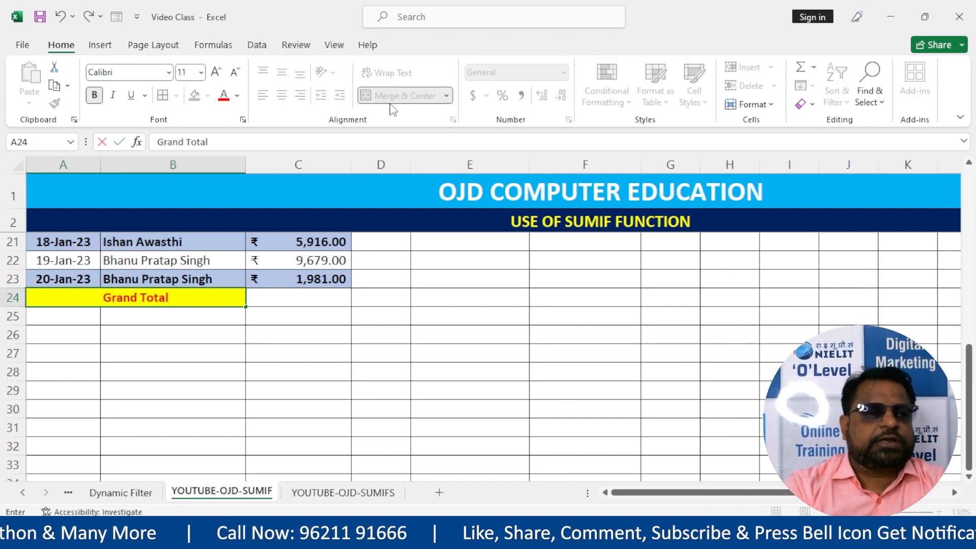
{"action": "key", "text": "Return"}
{"action": "key", "text": "Up"}
{"action": "key", "text": "Right"}
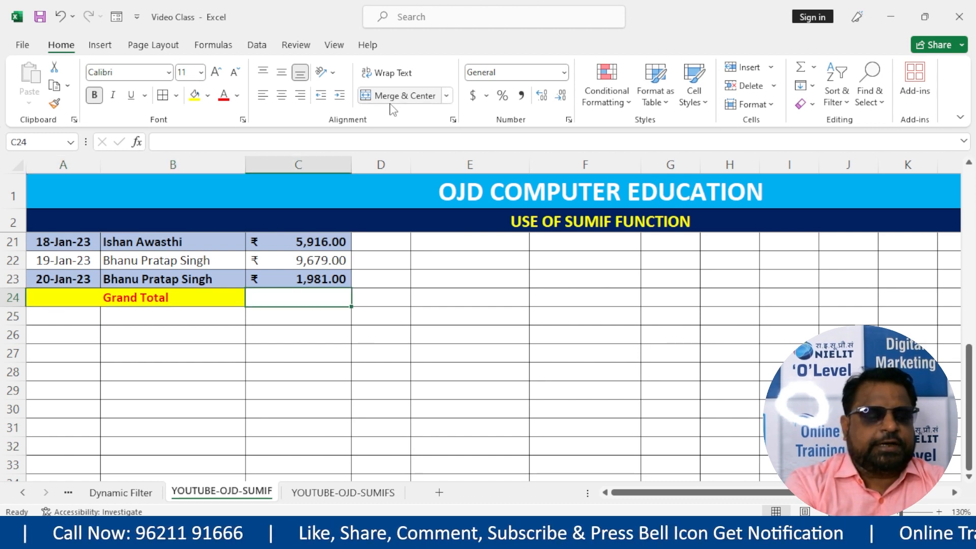
{"action": "type", "text": "=sum"}
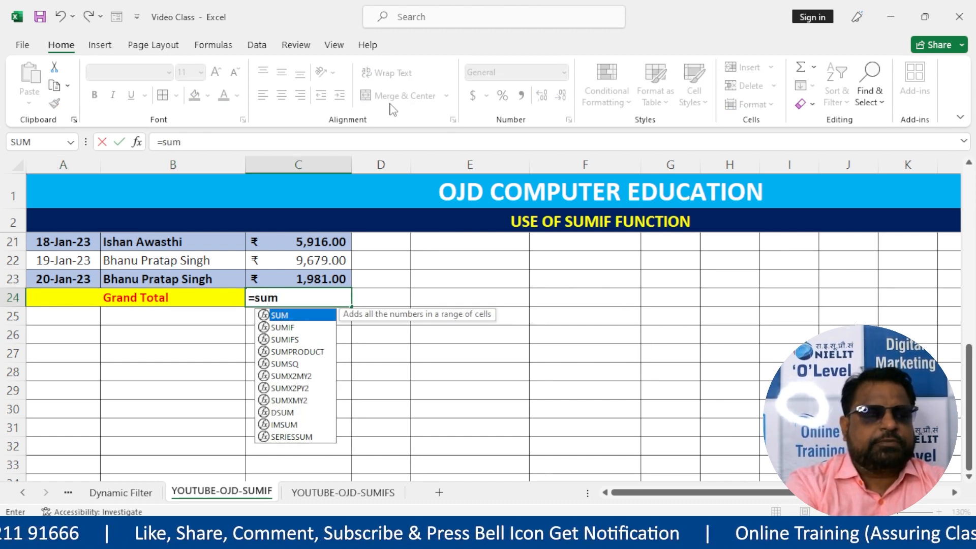
{"action": "type", "text": "("}
{"action": "key", "text": "BackSpace"}
{"action": "key", "text": "BackSpace"}
{"action": "key", "text": "BackSpace"}
{"action": "key", "text": "BackSpace"}
{"action": "key", "text": "BackSpace"}
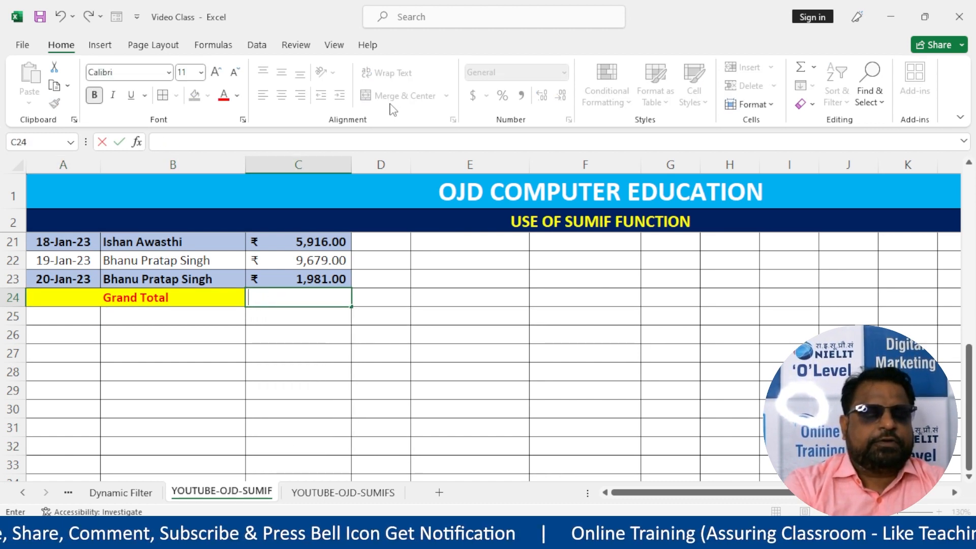
{"action": "key", "text": "Escape"}
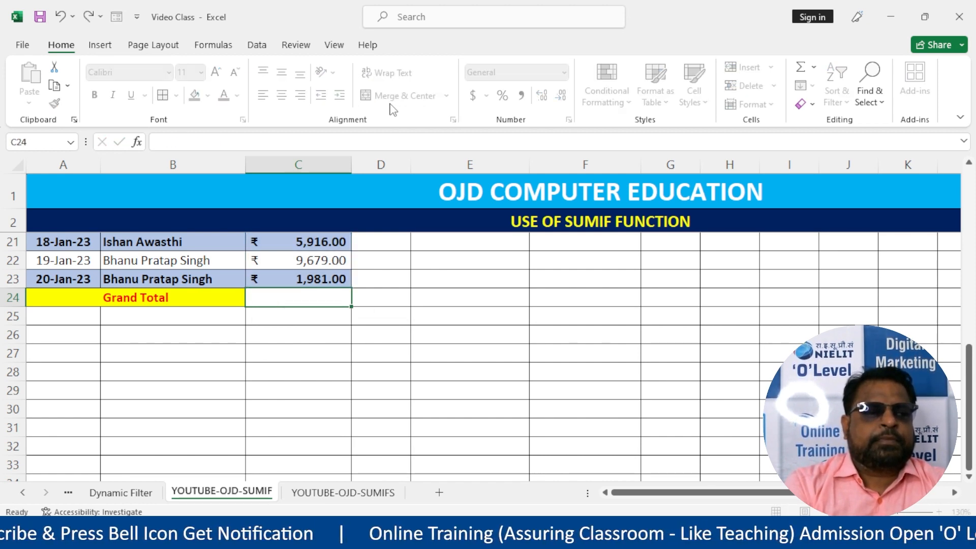
{"action": "key", "text": "Escape"}
Step: Total the data table's payable amounts C4:C23 with AutoSum in cell C24
{"action": "type", "text": "="}
{"action": "key", "text": "alt+="}
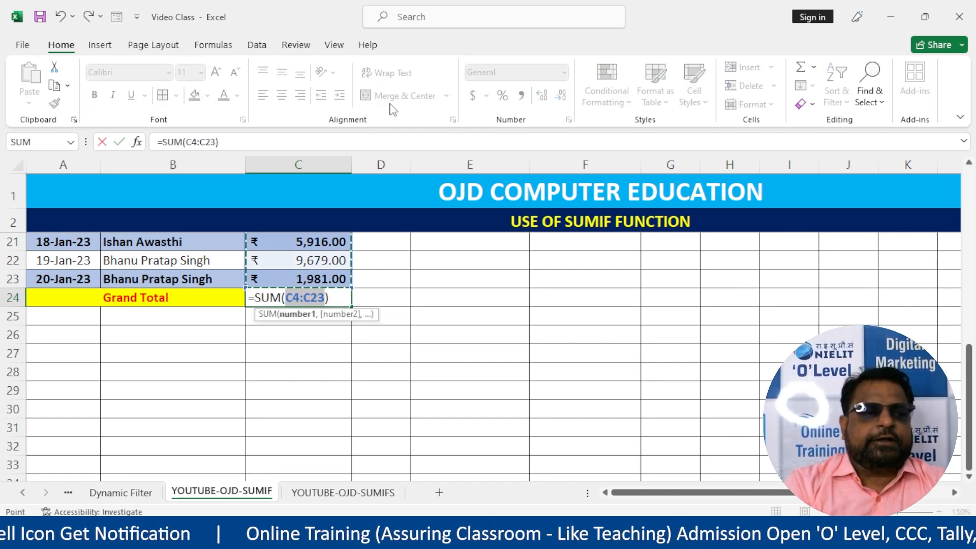
{"action": "key", "text": "Return"}
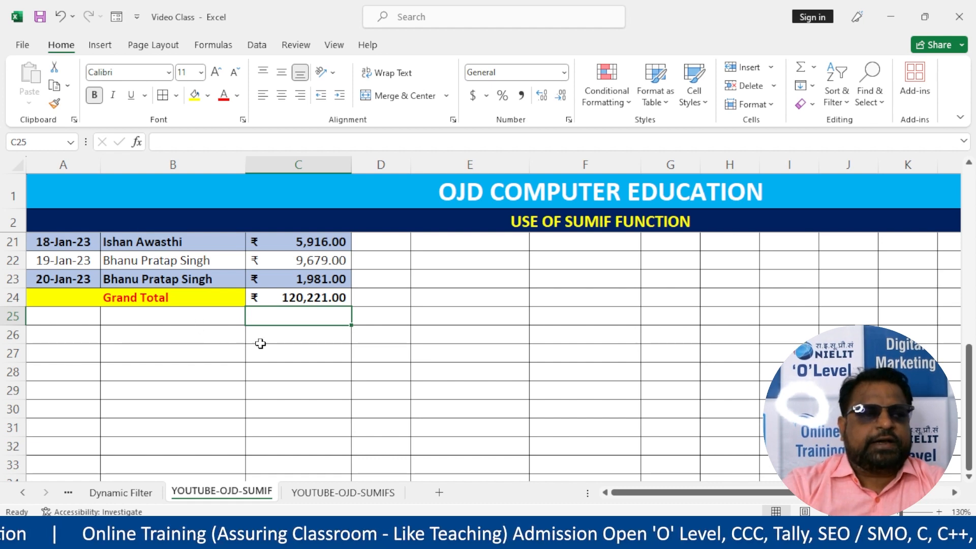
Step: Format the summary table's Grand Total row E8:F8 with yellow fill, red font colour and bold
{"action": "scroll", "coordinate": [327, 363], "scroll_direction": "up", "scroll_amount": 1}
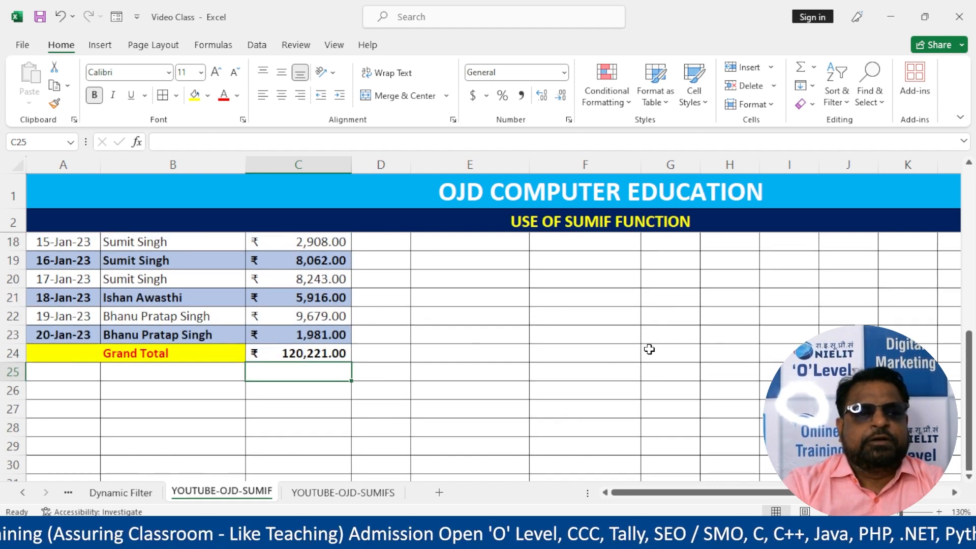
{"action": "scroll", "coordinate": [647, 348], "scroll_direction": "up", "scroll_amount": 4}
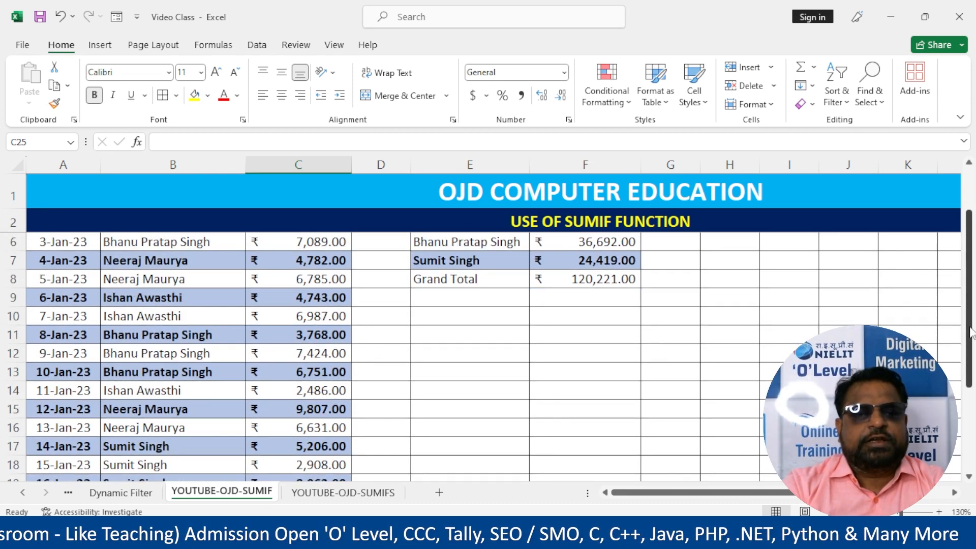
{"action": "scroll", "coordinate": [570, 328], "scroll_direction": "up", "scroll_amount": 1}
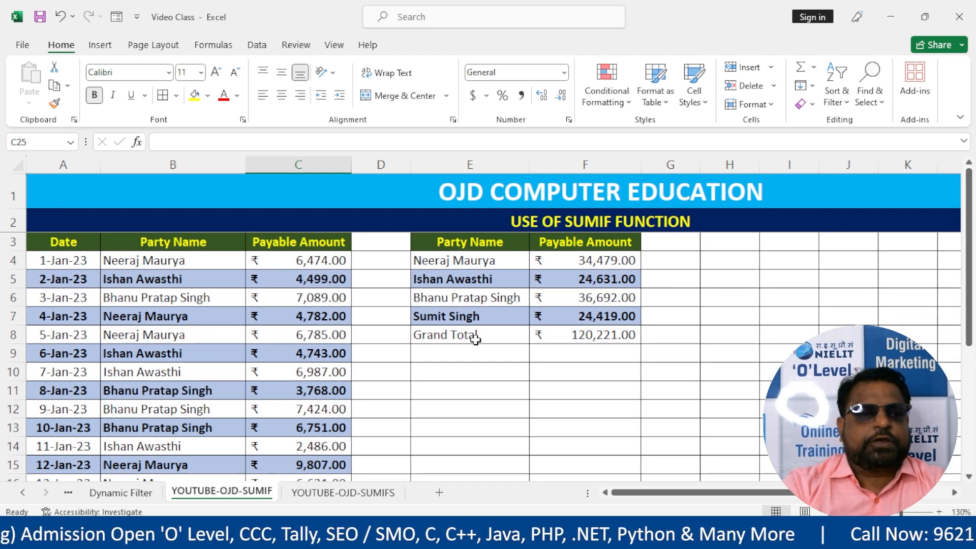
{"action": "left_click_drag", "start_coordinate": [475, 339], "coordinate": [584, 336]}
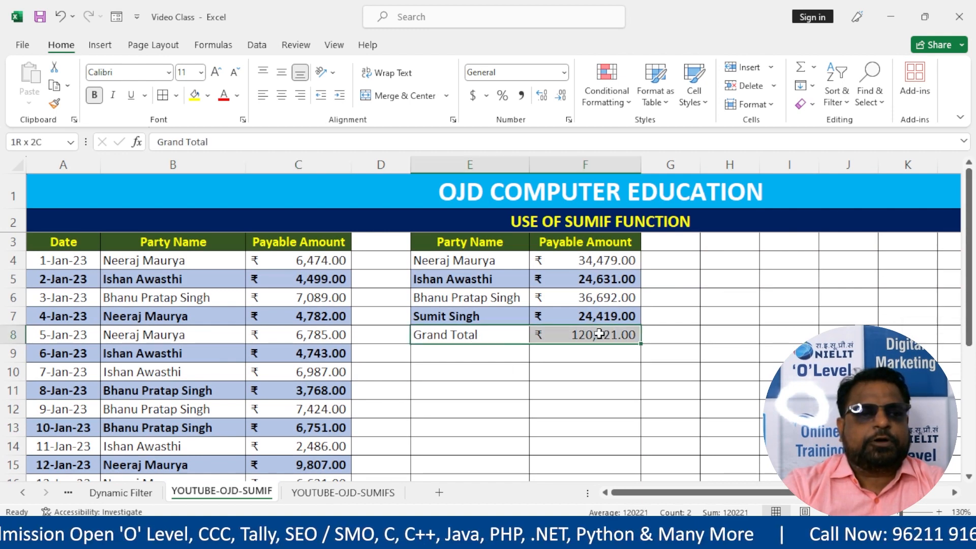
{"action": "left_click", "coordinate": [194, 98]}
{"action": "left_click", "coordinate": [223, 96]}
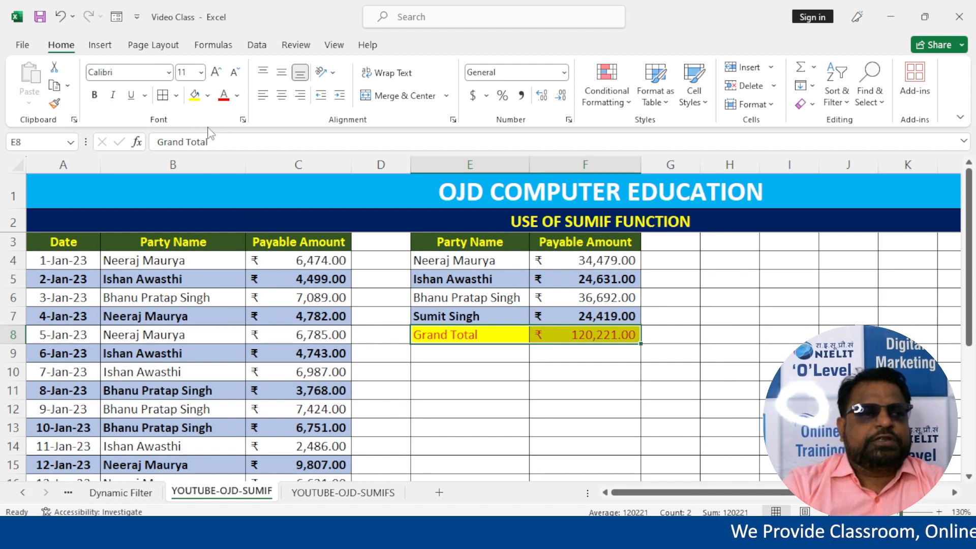
{"action": "left_click", "coordinate": [94, 96]}
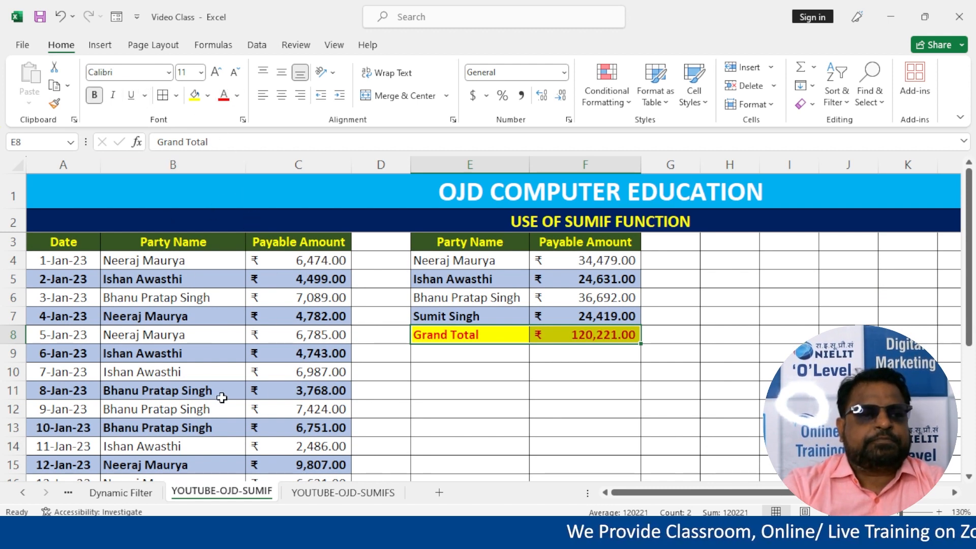
Step: Compare the grand total below the payable data table with the grand total of the summary table
{"action": "scroll", "coordinate": [222, 398], "scroll_direction": "down", "scroll_amount": 1}
{"action": "scroll", "coordinate": [222, 398], "scroll_direction": "up", "scroll_amount": 1}
{"action": "scroll", "coordinate": [222, 397], "scroll_direction": "down", "scroll_amount": 1}
{"action": "scroll", "coordinate": [222, 398], "scroll_direction": "up", "scroll_amount": 1}
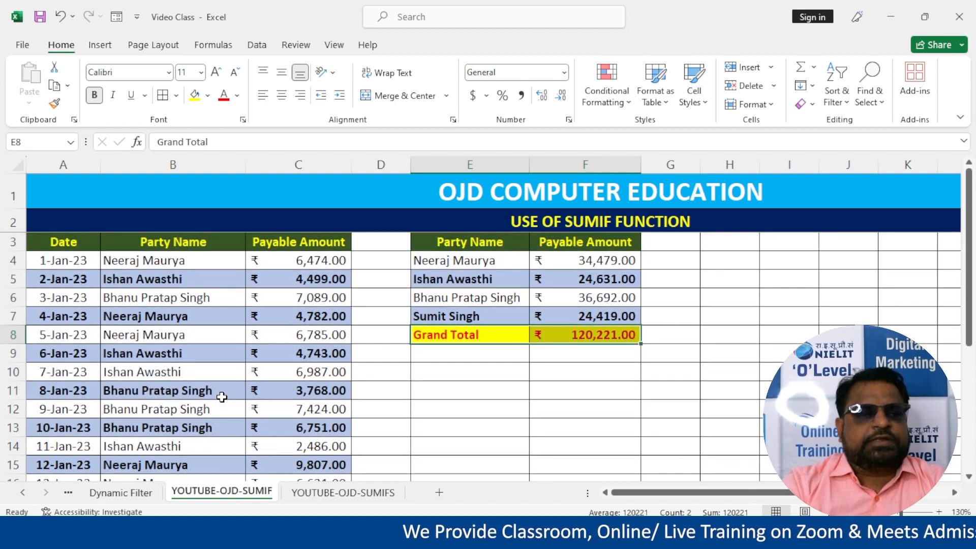
{"action": "scroll", "coordinate": [222, 397], "scroll_direction": "down", "scroll_amount": 5}
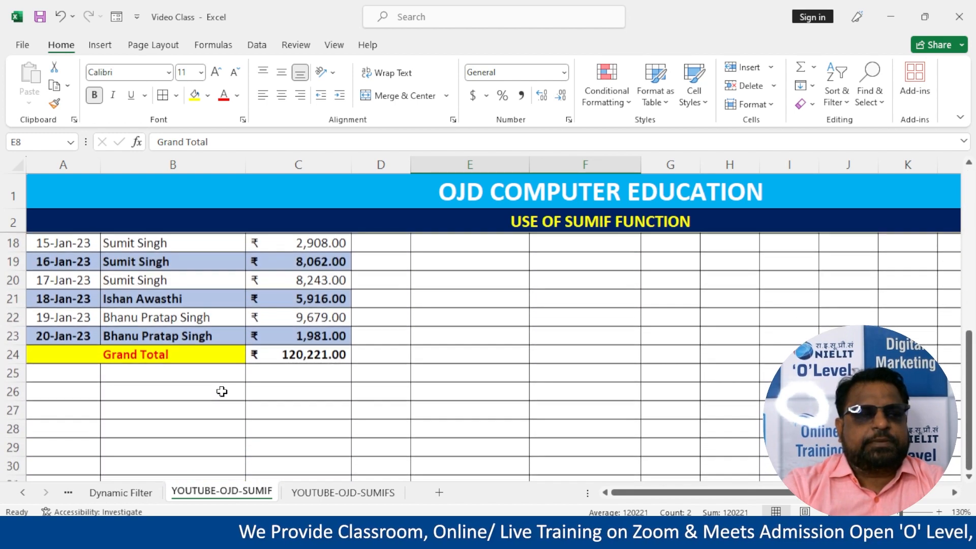
{"action": "scroll", "coordinate": [222, 392], "scroll_direction": "up", "scroll_amount": 4}
{"action": "scroll", "coordinate": [222, 391], "scroll_direction": "down", "scroll_amount": 1}
{"action": "scroll", "coordinate": [222, 391], "scroll_direction": "up", "scroll_amount": 2}
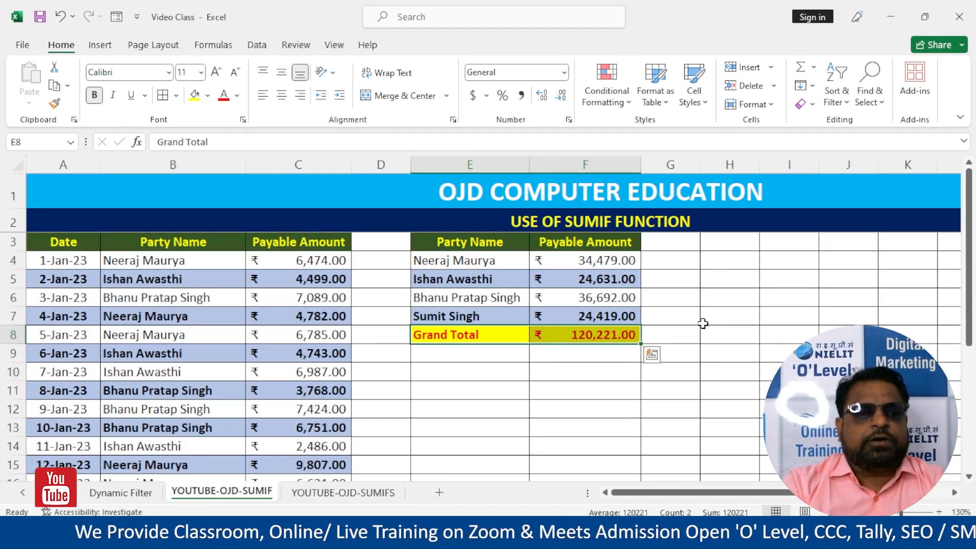
{"action": "left_click", "coordinate": [259, 243]}
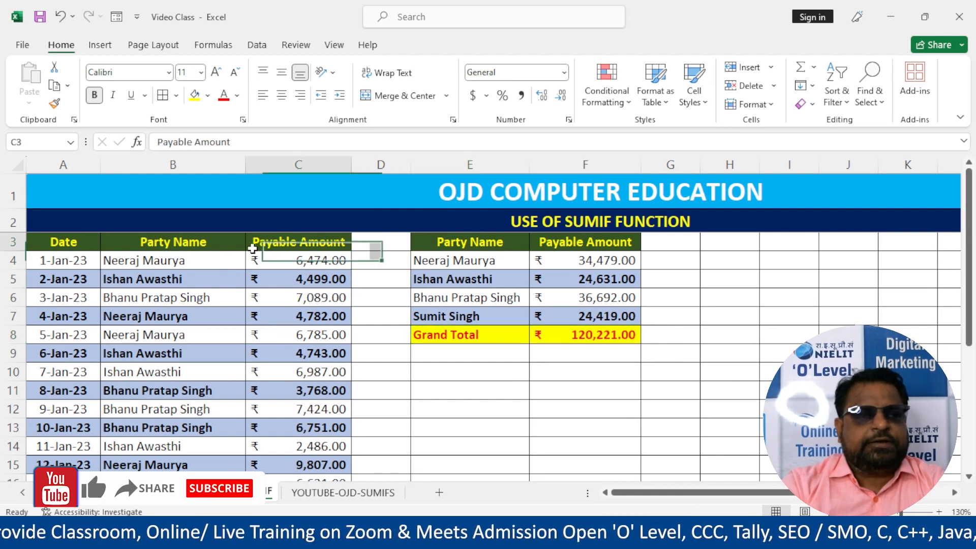
{"action": "left_click", "coordinate": [566, 257]}
{"action": "left_click", "coordinate": [594, 354]}
{"action": "left_click_drag", "start_coordinate": [426, 242], "coordinate": [416, 314]}
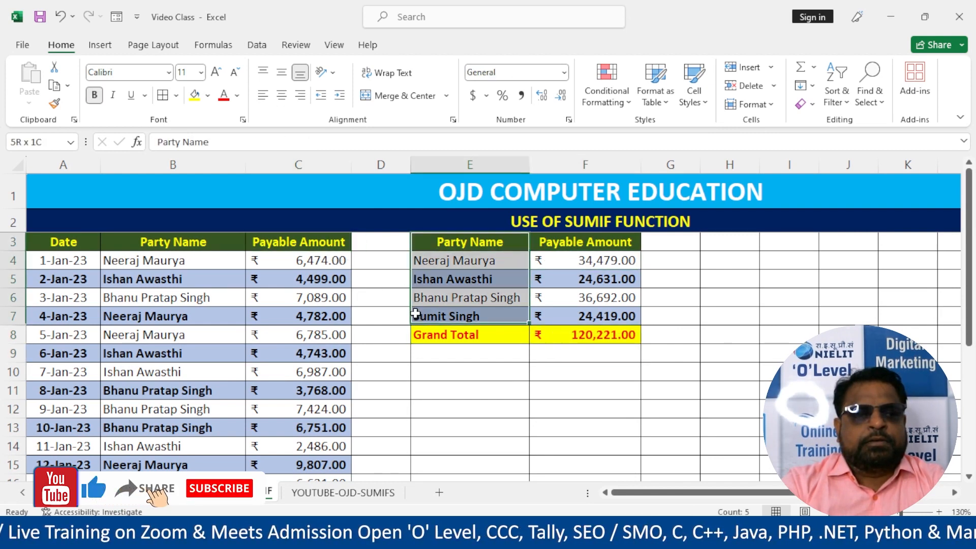
{"action": "left_click", "coordinate": [471, 374]}
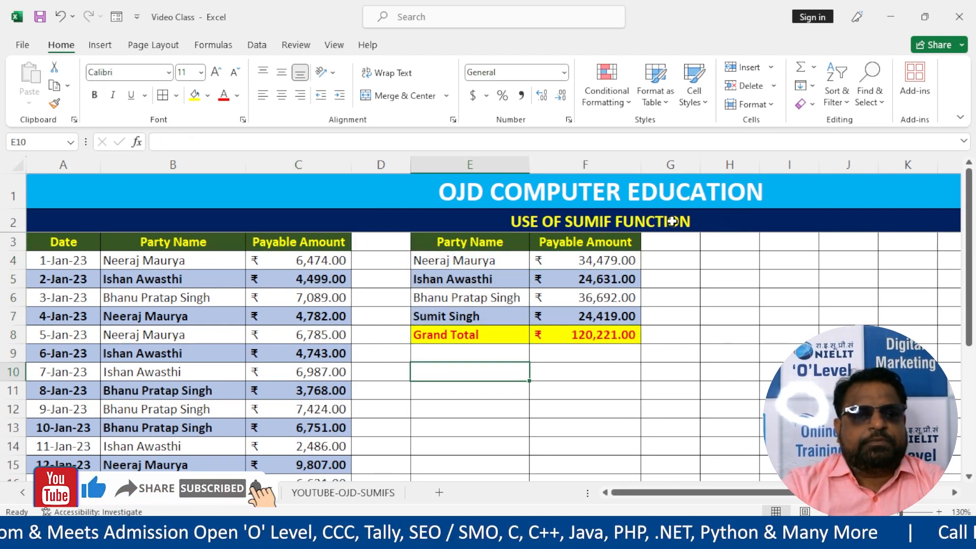
Step: Open the YOUTUBE-OJD-SUMIFS sheet and examine its data table and the January summary table below it
{"action": "left_click", "coordinate": [346, 493]}
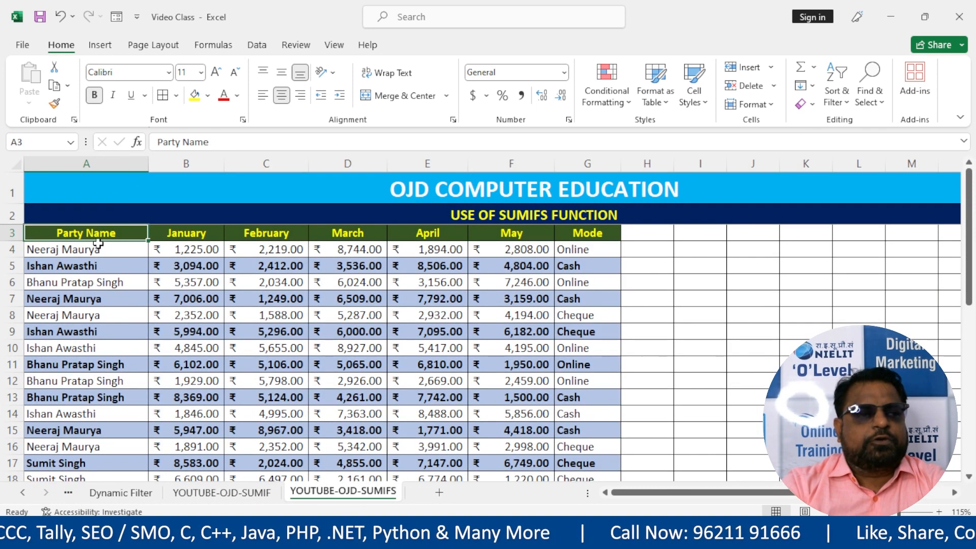
{"action": "left_click", "coordinate": [672, 215]}
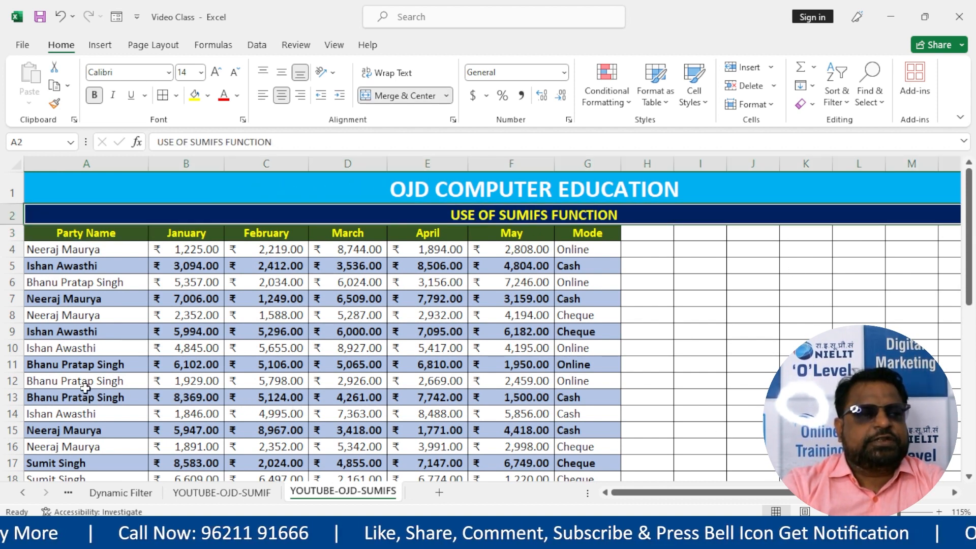
{"action": "scroll", "coordinate": [55, 358], "scroll_direction": "down", "scroll_amount": 6}
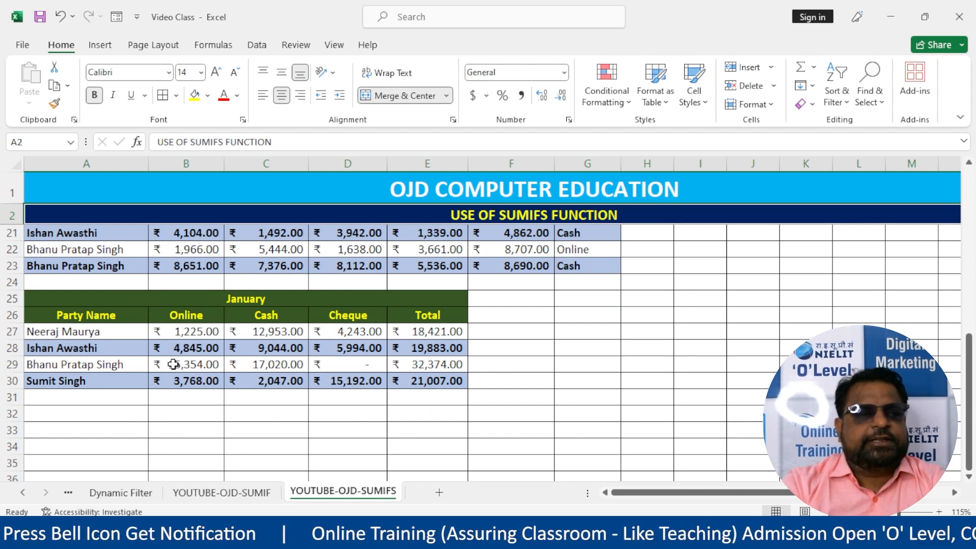
{"action": "scroll", "coordinate": [218, 353], "scroll_direction": "up", "scroll_amount": 6}
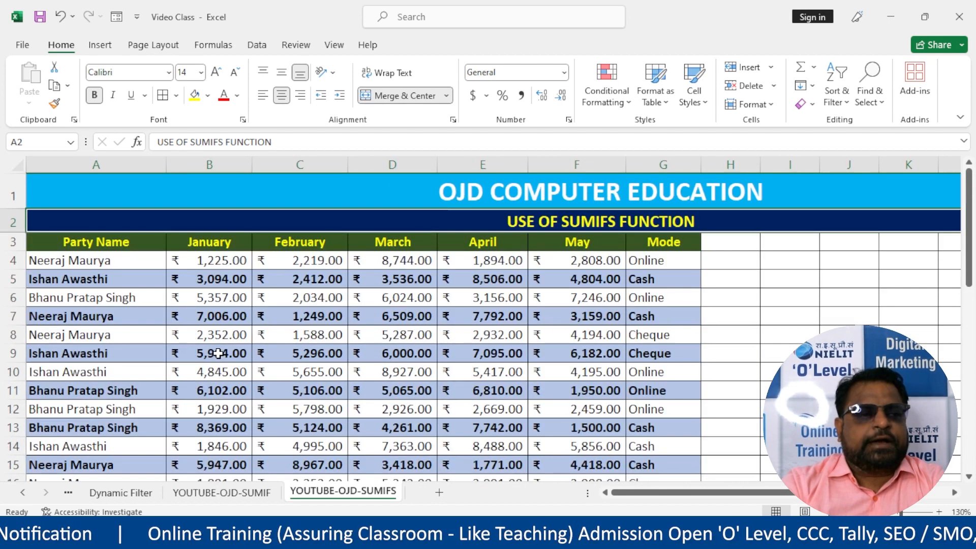
{"action": "scroll", "coordinate": [218, 354], "scroll_direction": "down", "scroll_amount": 1}
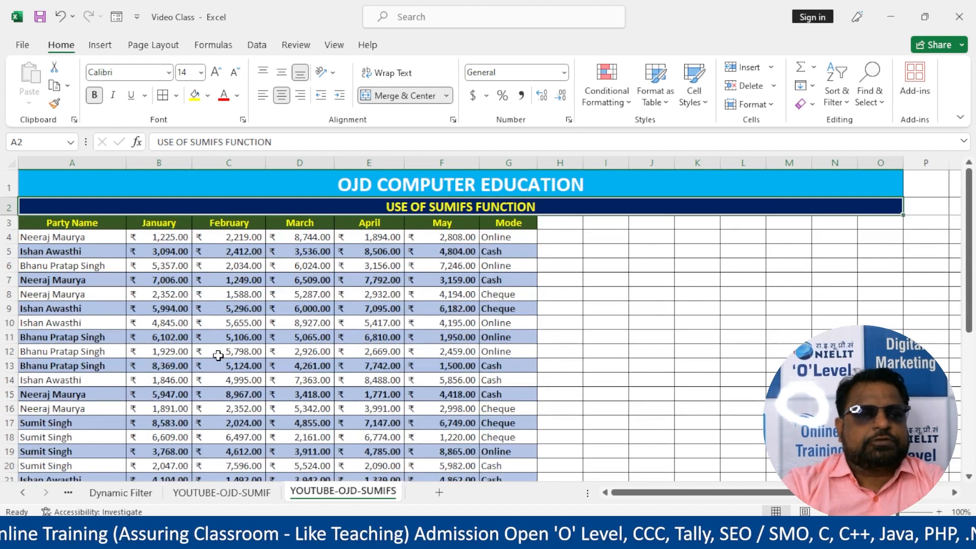
{"action": "scroll", "coordinate": [218, 355], "scroll_direction": "up", "scroll_amount": 1}
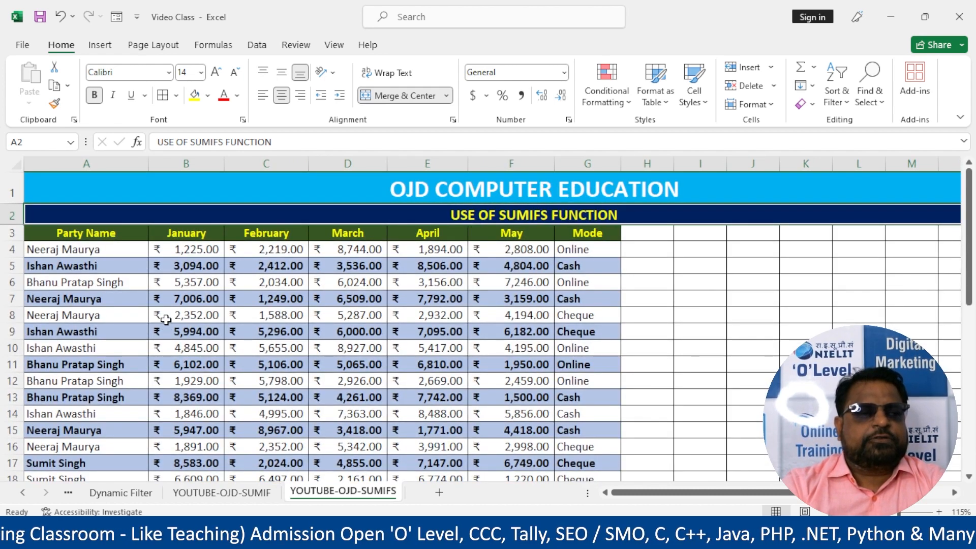
Step: Examine the SUMIFS data table's column headers: Party Name, the months January to May, and Mode
{"action": "left_click", "coordinate": [89, 232]}
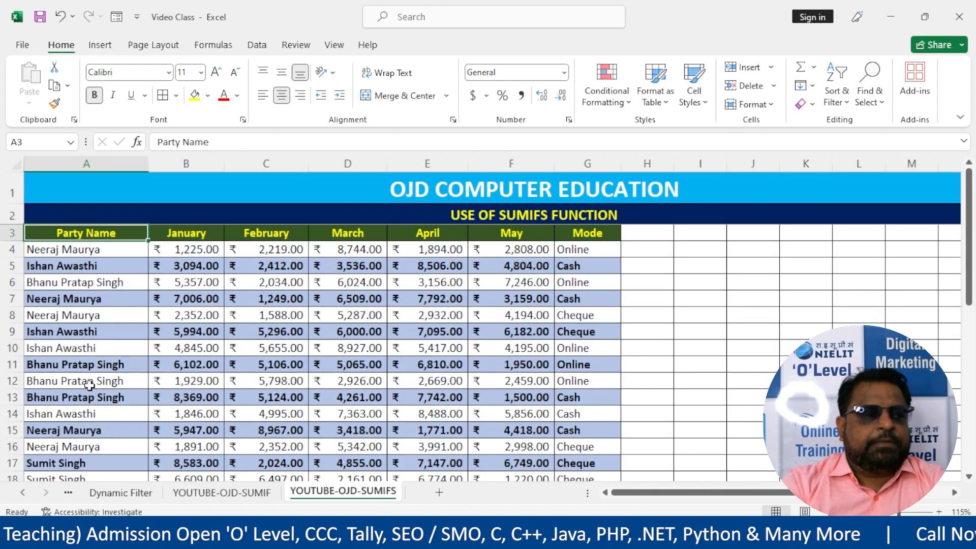
{"action": "left_click", "coordinate": [191, 234]}
{"action": "left_click", "coordinate": [247, 231]}
{"action": "left_click", "coordinate": [331, 231]}
{"action": "left_click", "coordinate": [429, 233]}
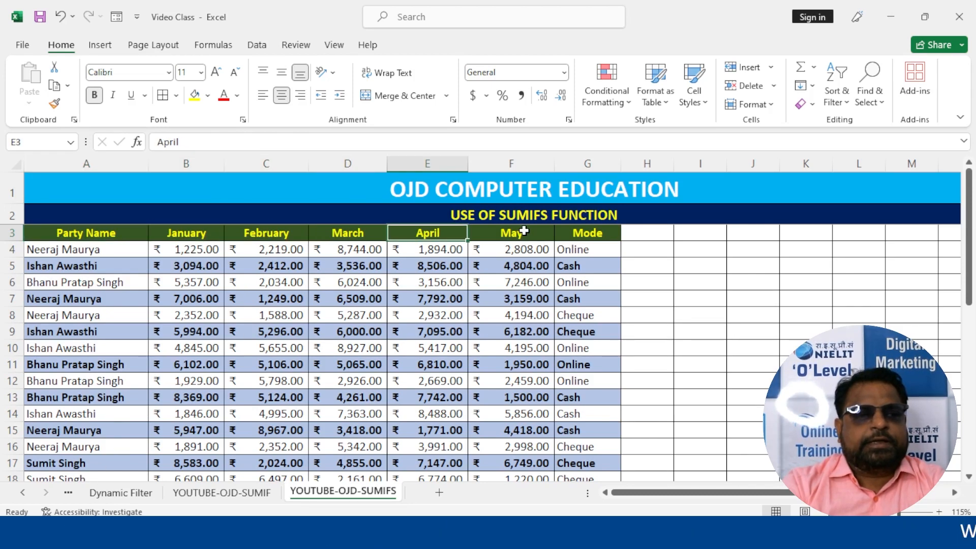
{"action": "left_click", "coordinate": [513, 233]}
{"action": "left_click_drag", "start_coordinate": [186, 233], "coordinate": [506, 235]}
{"action": "left_click", "coordinate": [464, 295]}
{"action": "left_click", "coordinate": [586, 231]}
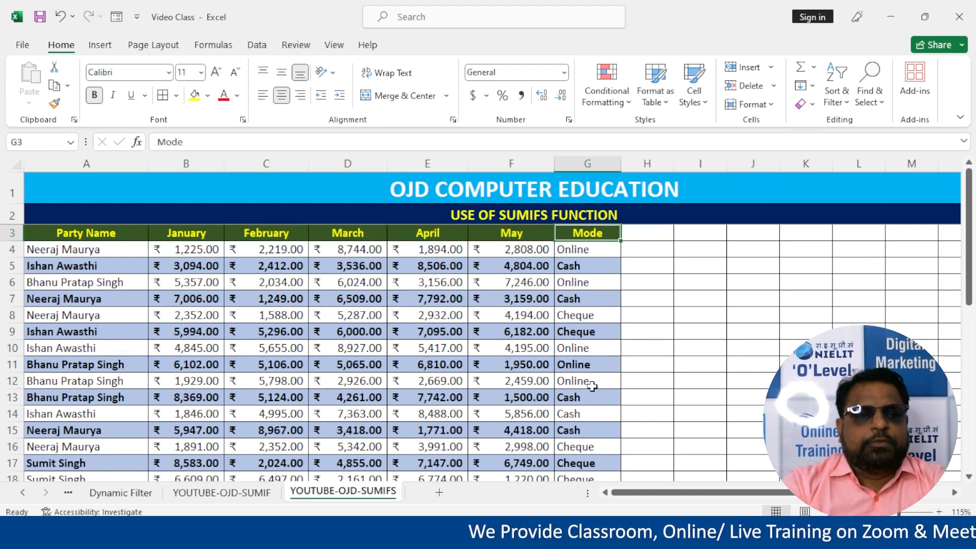
Step: Examine the payment modes Online, Cash and Cheque in the Mode column down the data table
{"action": "left_click", "coordinate": [577, 251]}
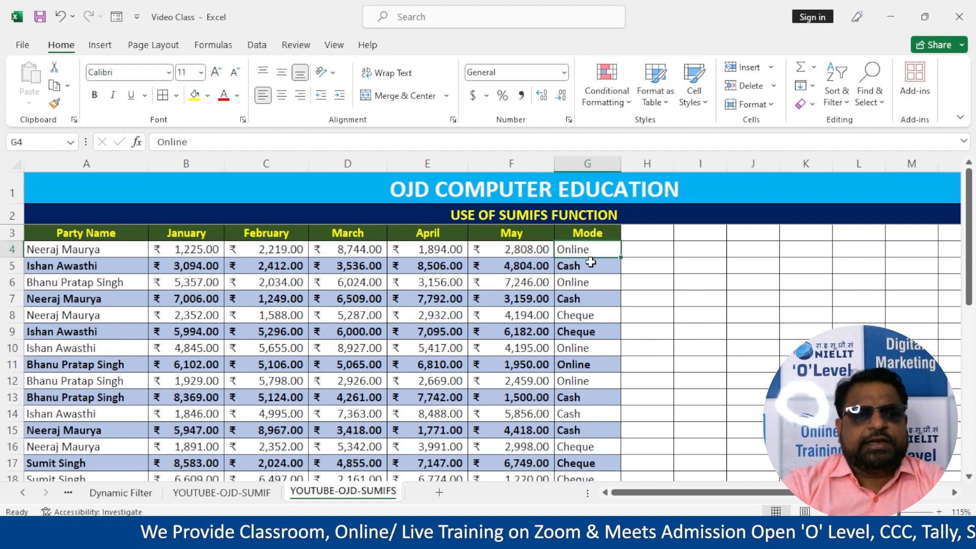
{"action": "left_click", "coordinate": [590, 263]}
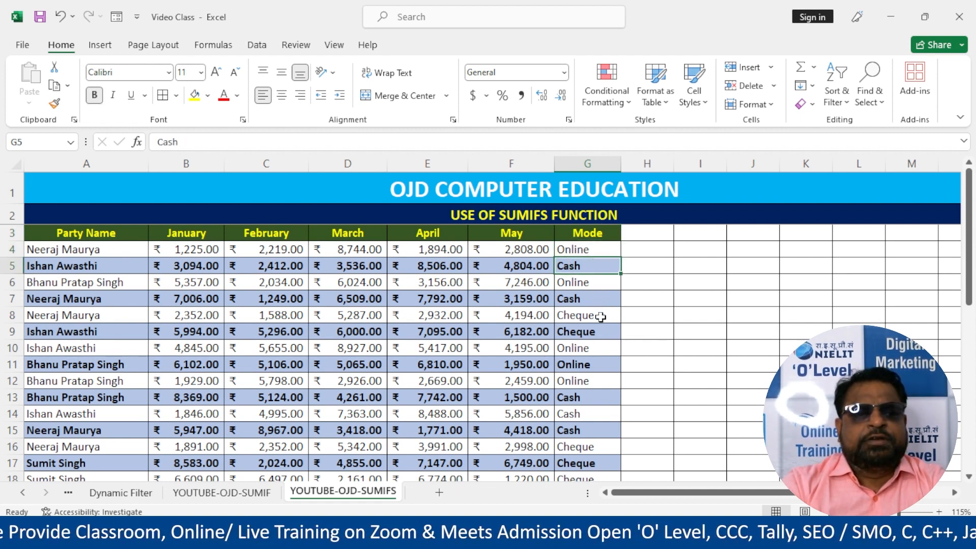
{"action": "left_click", "coordinate": [600, 317]}
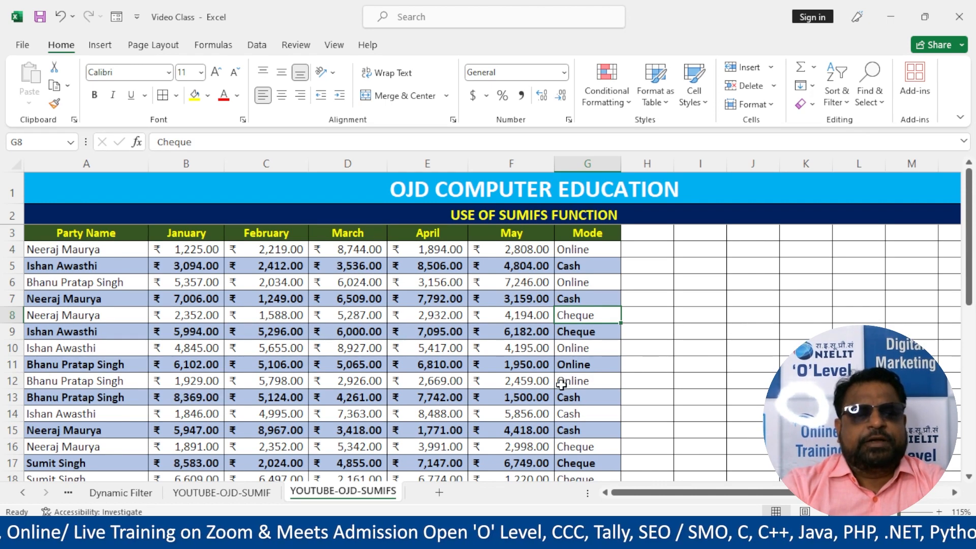
{"action": "scroll", "coordinate": [565, 384], "scroll_direction": "down", "scroll_amount": 3}
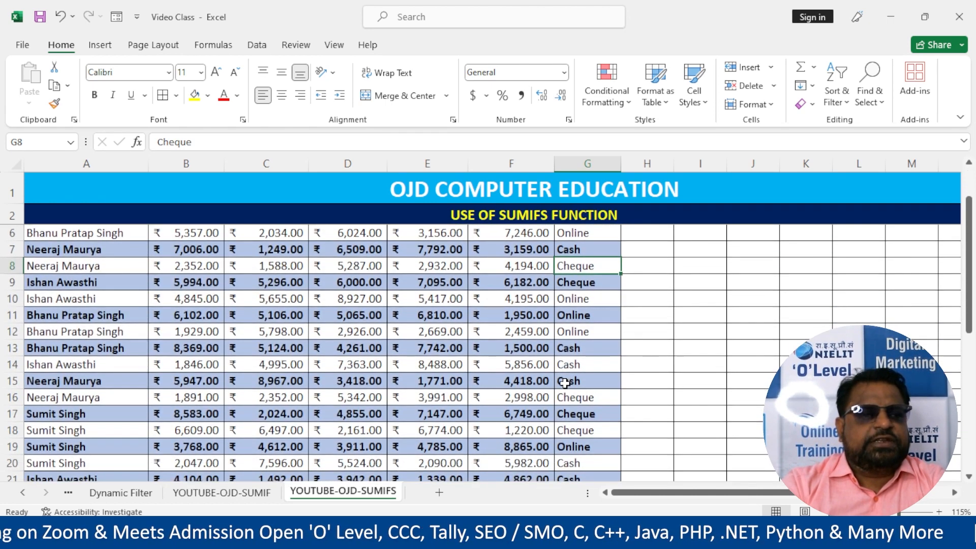
{"action": "scroll", "coordinate": [565, 383], "scroll_direction": "up", "scroll_amount": 1}
{"action": "scroll", "coordinate": [564, 383], "scroll_direction": "down", "scroll_amount": 2}
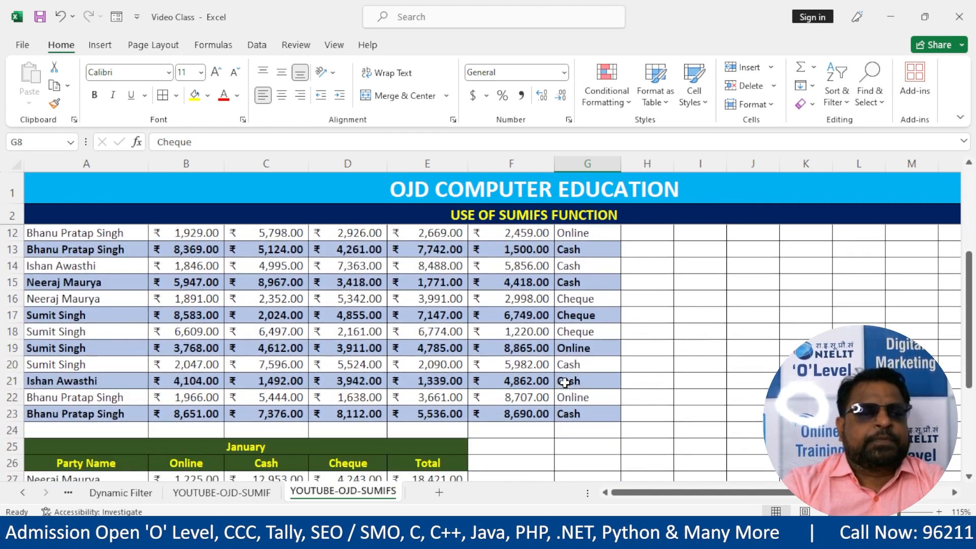
{"action": "scroll", "coordinate": [564, 380], "scroll_direction": "up", "scroll_amount": 2}
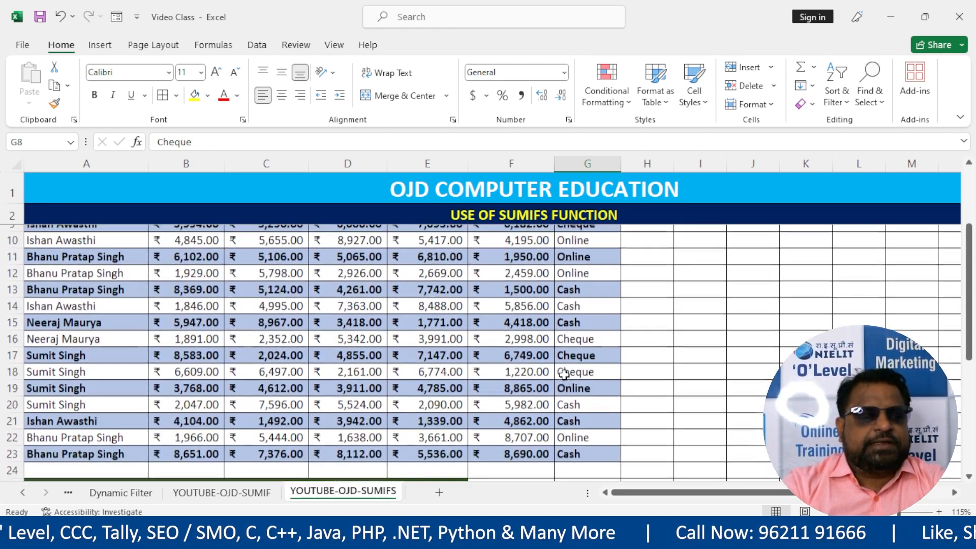
Step: Examine the Total formula and the Online, Cash and Cheque SUMIFS formulas in row 27 of the January summary
{"action": "scroll", "coordinate": [564, 376], "scroll_direction": "down", "scroll_amount": 2}
{"action": "scroll", "coordinate": [565, 374], "scroll_direction": "down", "scroll_amount": 2}
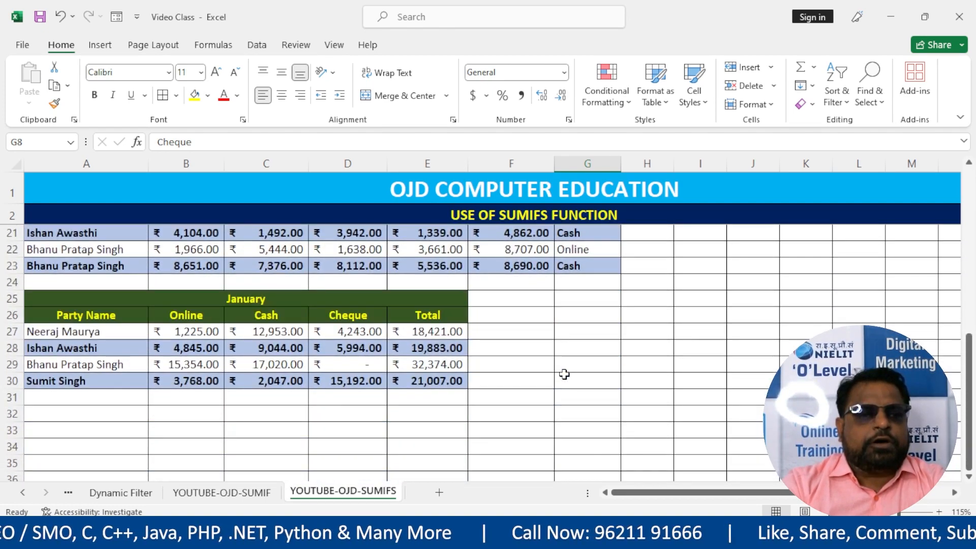
{"action": "left_click", "coordinate": [420, 332]}
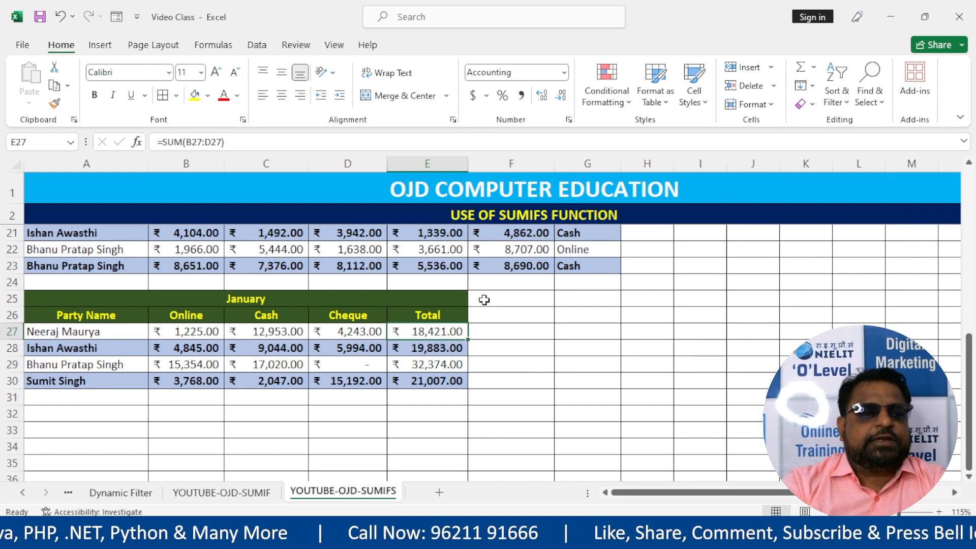
{"action": "left_click", "coordinate": [179, 331]}
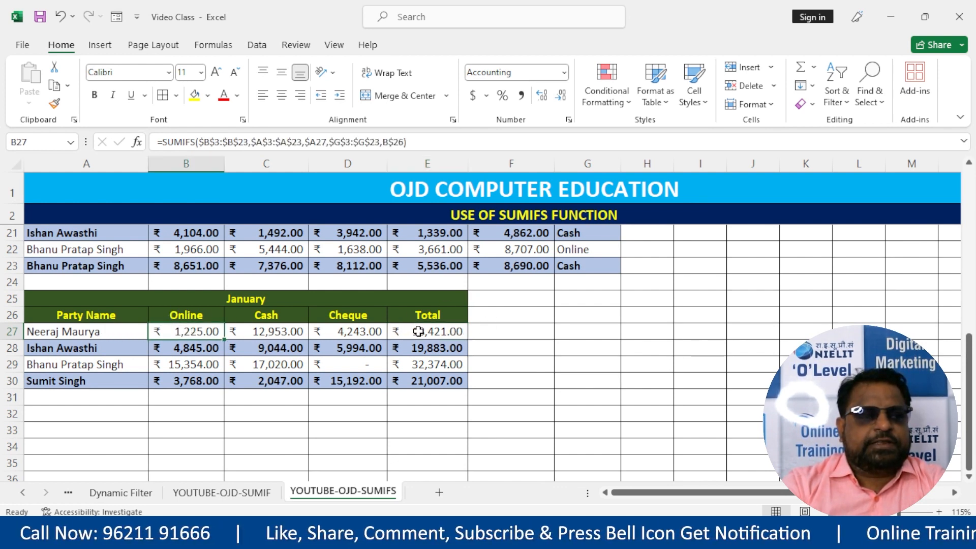
{"action": "left_click", "coordinate": [282, 332]}
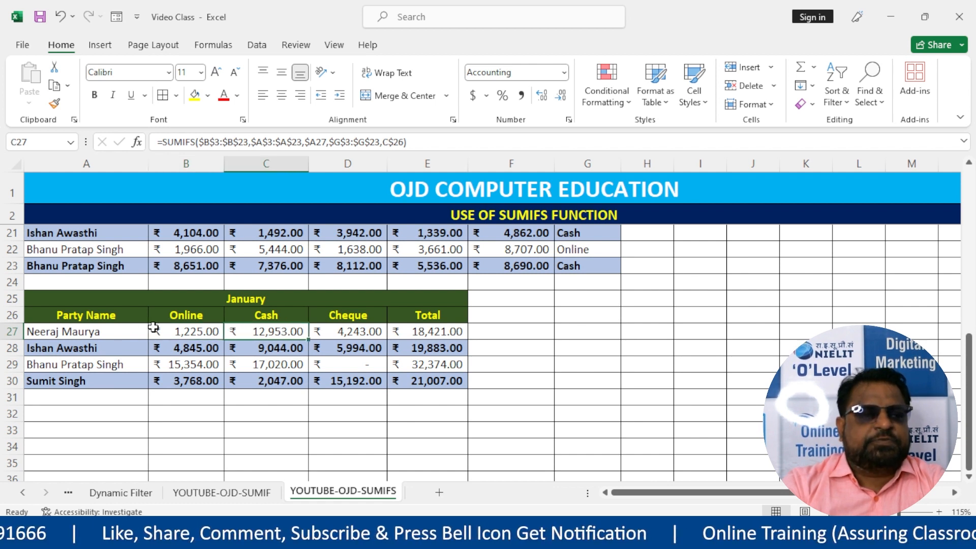
{"action": "left_click", "coordinate": [336, 331]}
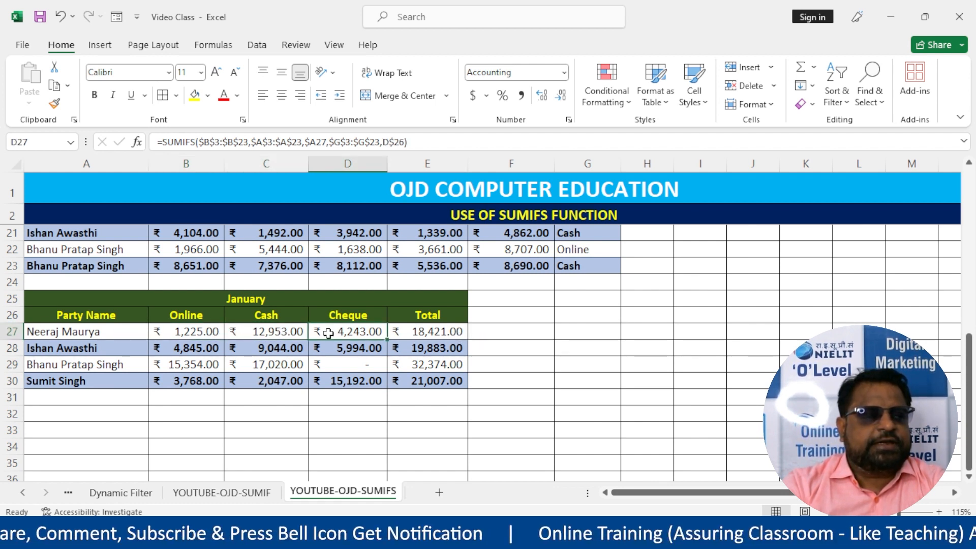
Step: Examine the January summary's Party Name column, then relate the first party's total to its Online, Cash and Cheque amounts
{"action": "left_click_drag", "start_coordinate": [74, 315], "coordinate": [72, 379]}
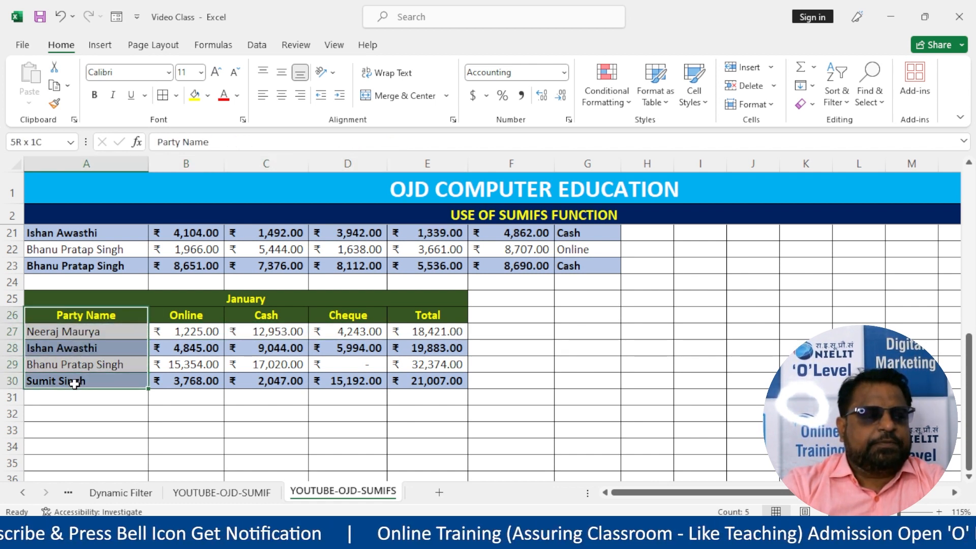
{"action": "left_click", "coordinate": [127, 331]}
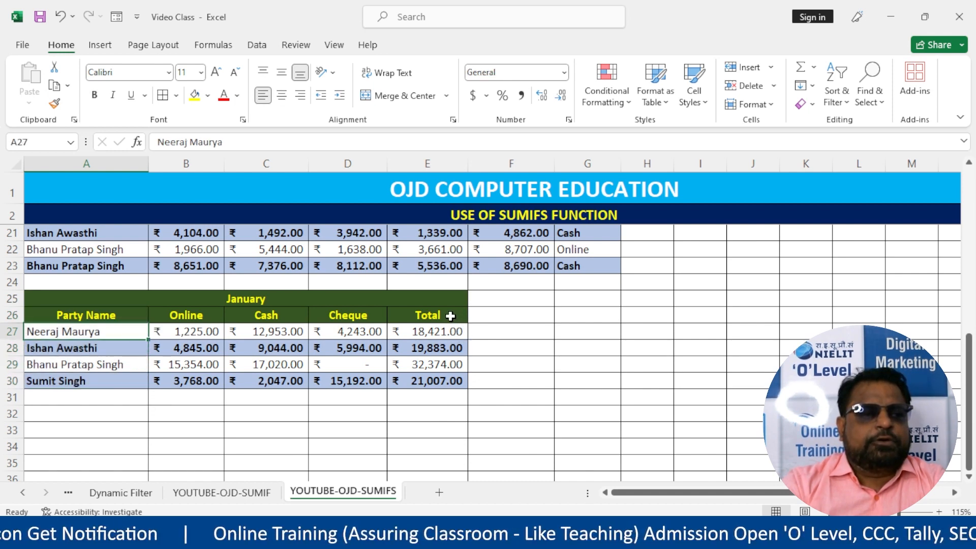
{"action": "left_click_drag", "start_coordinate": [454, 317], "coordinate": [430, 340]}
{"action": "left_click", "coordinate": [400, 331]}
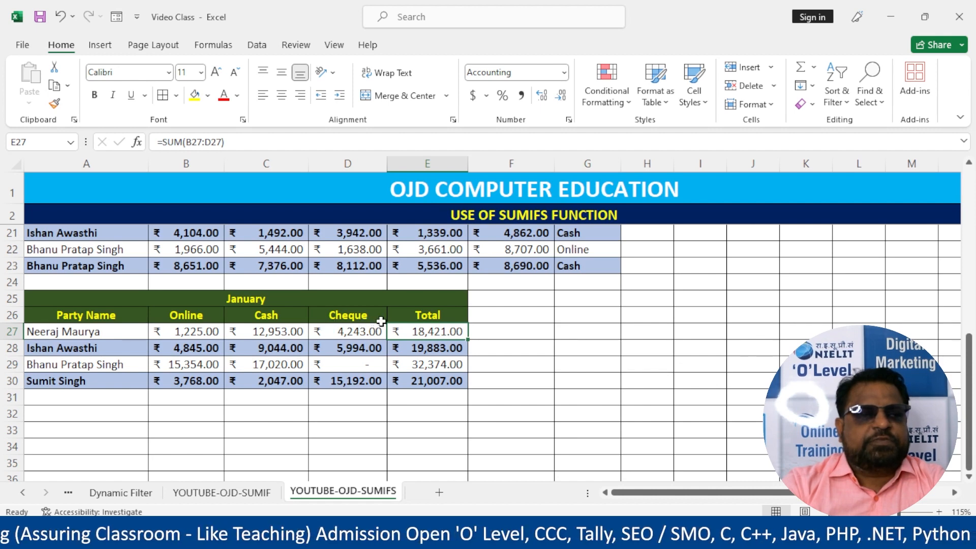
{"action": "left_click", "coordinate": [174, 327]}
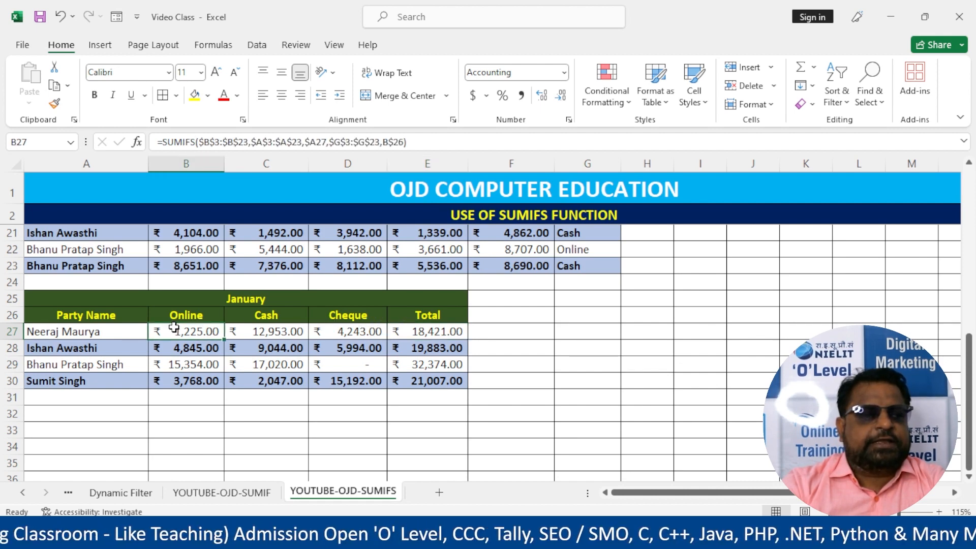
{"action": "left_click", "coordinate": [268, 328]}
{"action": "left_click", "coordinate": [367, 329]}
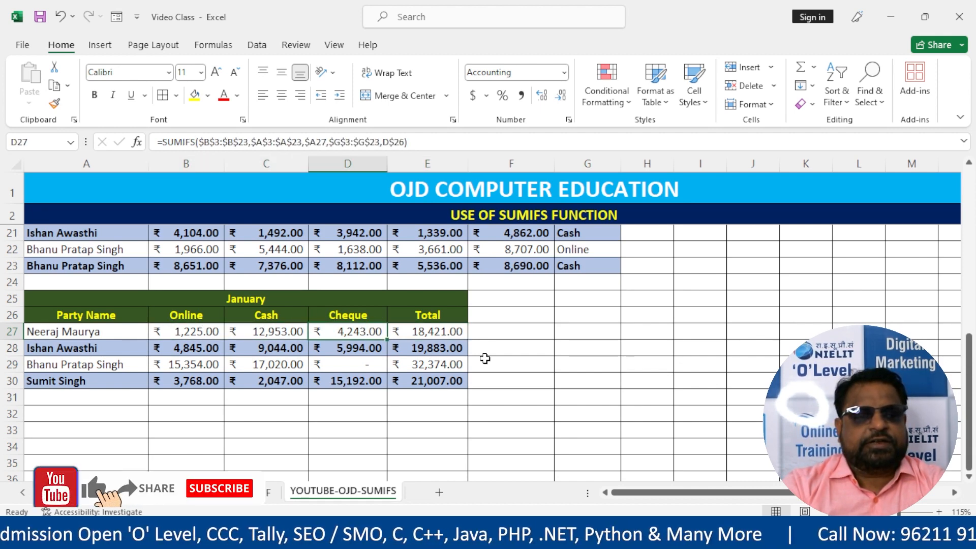
Step: Review the full SUMIFS data table against the January summary table below it
{"action": "scroll", "coordinate": [480, 354], "scroll_direction": "up", "scroll_amount": 6}
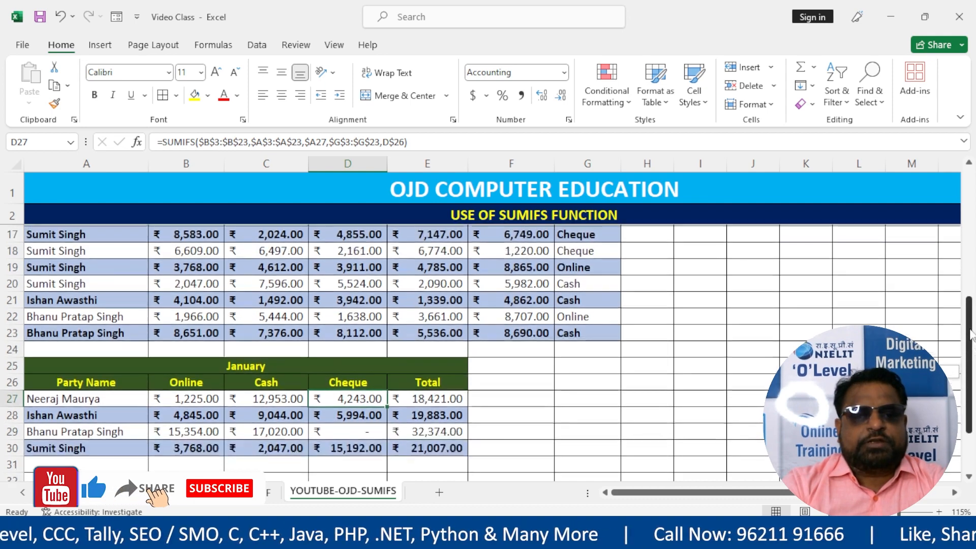
{"action": "scroll", "coordinate": [752, 193], "scroll_direction": "up", "scroll_amount": 1}
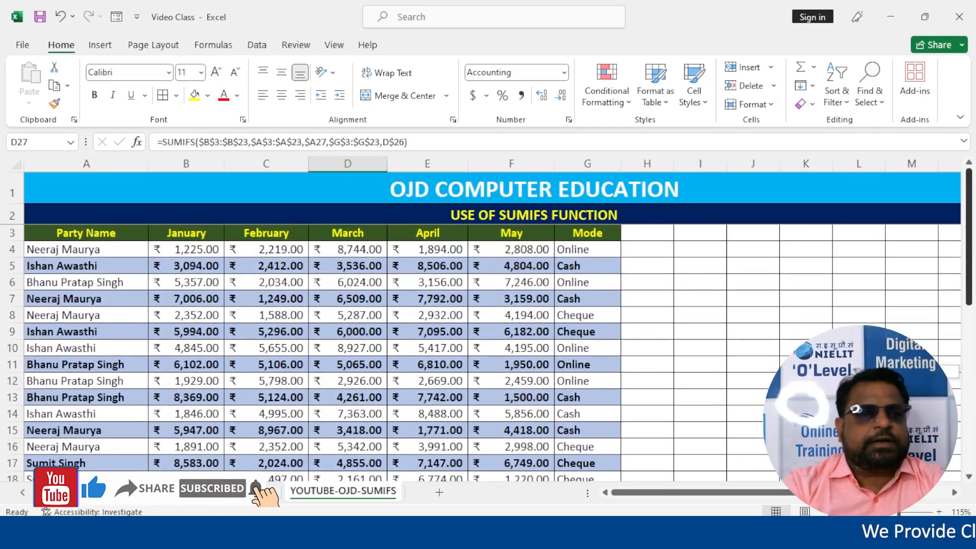
{"action": "mouse_move", "coordinate": [969, 224]}
{"action": "left_mouse_down"}
{"action": "mouse_move", "coordinate": [971, 236]}
{"action": "mouse_move", "coordinate": [971, 226]}
{"action": "left_mouse_up"}
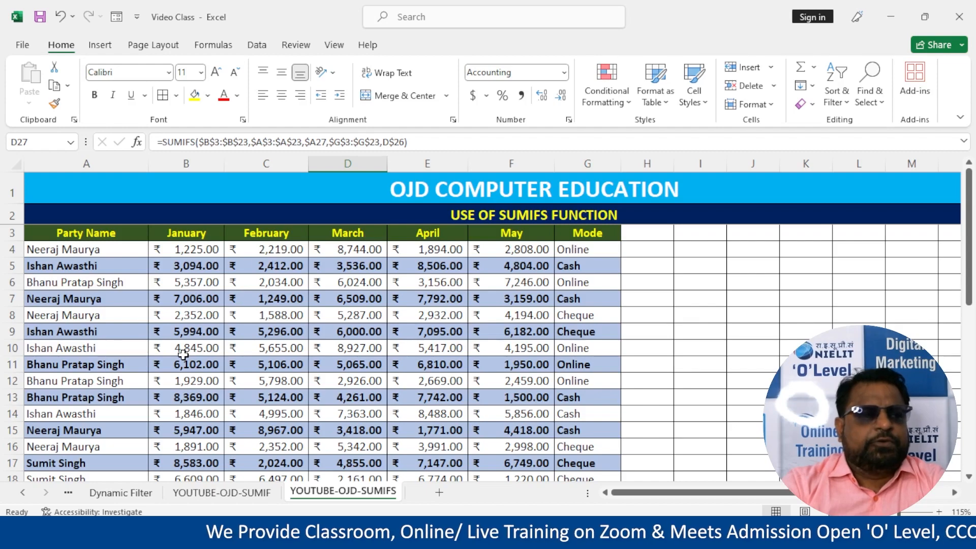
{"action": "scroll", "coordinate": [183, 354], "scroll_direction": "down", "scroll_amount": 5}
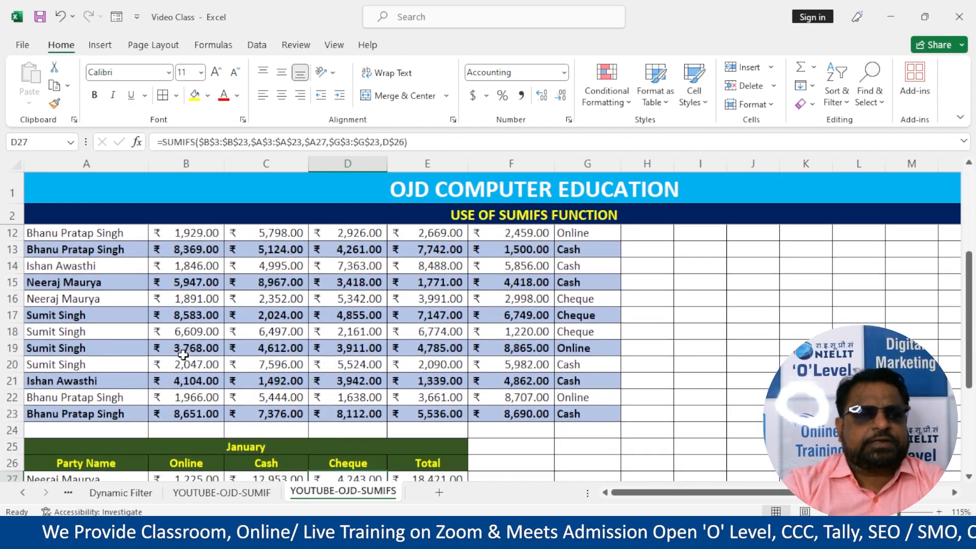
{"action": "scroll", "coordinate": [183, 354], "scroll_direction": "down", "scroll_amount": 1}
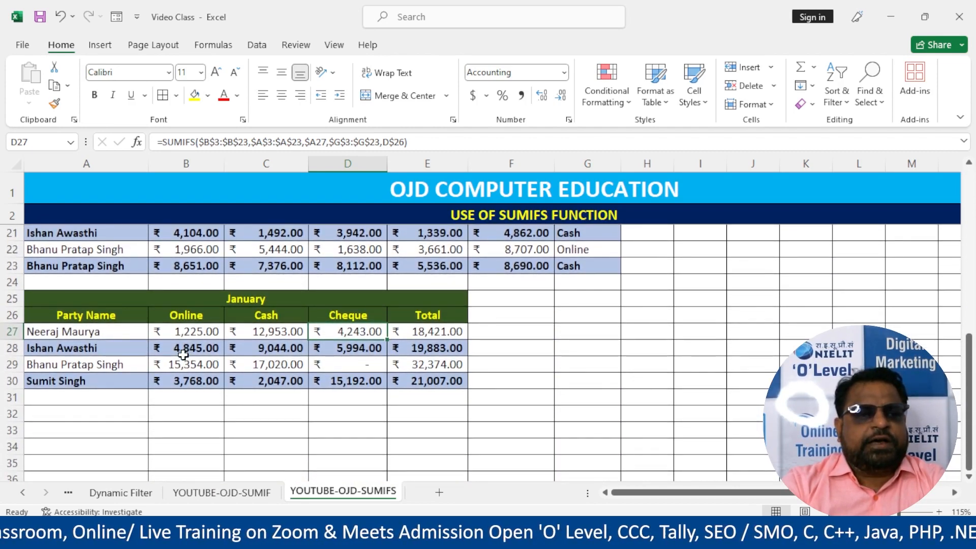
{"action": "scroll", "coordinate": [183, 355], "scroll_direction": "up", "scroll_amount": 3}
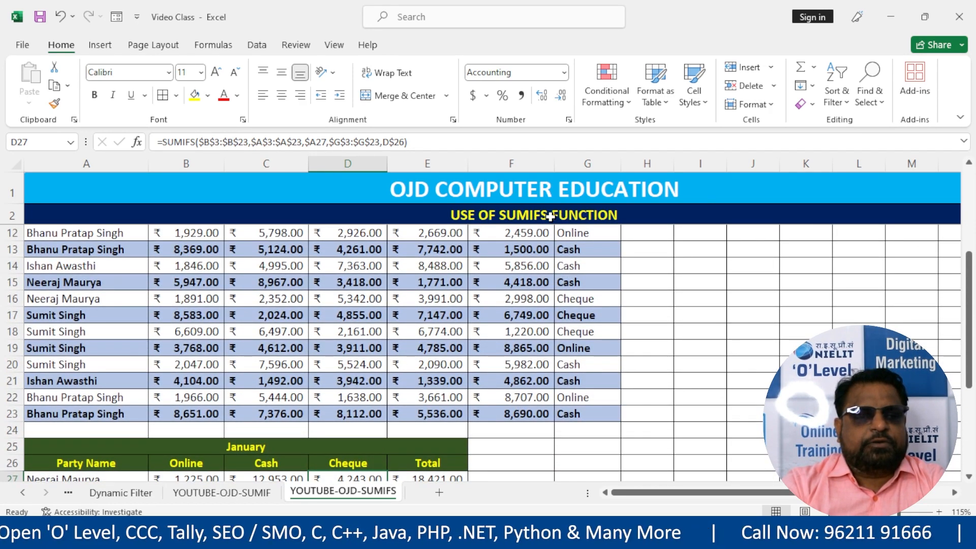
{"action": "left_click_drag", "start_coordinate": [969, 278], "coordinate": [971, 199]}
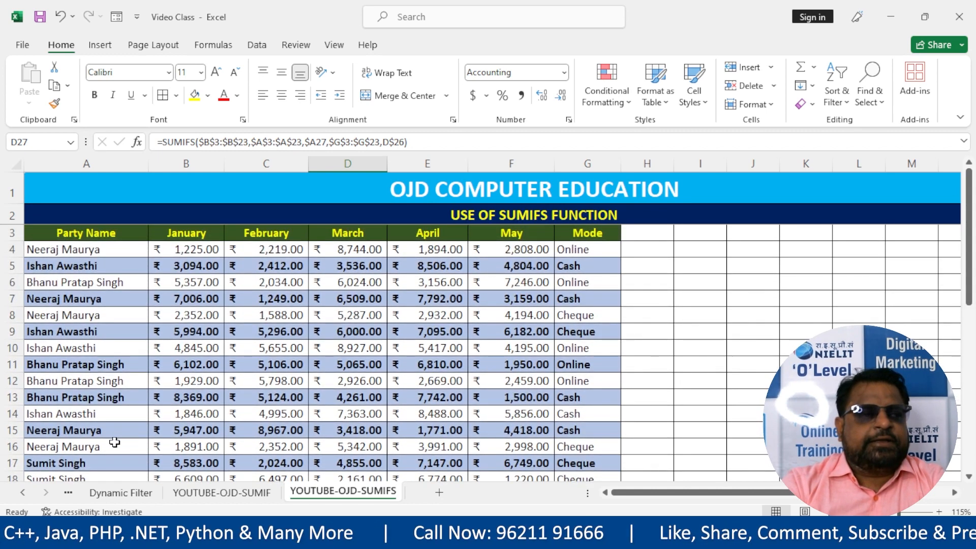
Step: Copy the January summary's title and column header rows (A25:E26) to A32 below the table
{"action": "scroll", "coordinate": [114, 443], "scroll_direction": "down", "scroll_amount": 2}
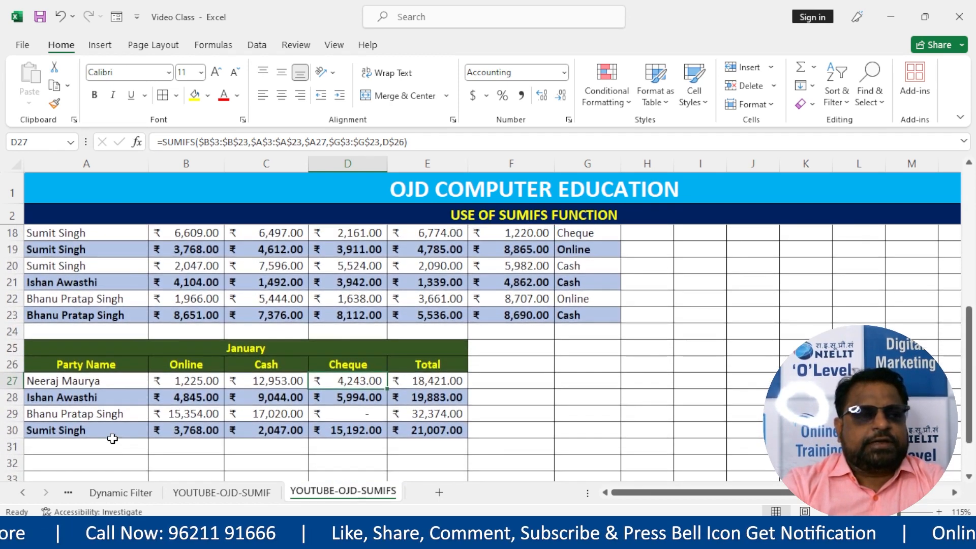
{"action": "left_click_drag", "start_coordinate": [99, 351], "coordinate": [236, 364]}
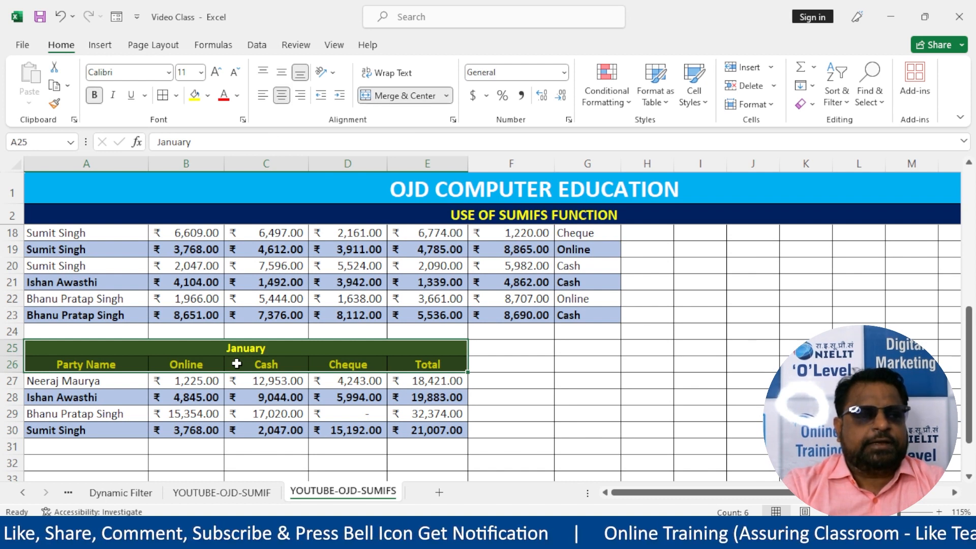
{"action": "key", "text": "ctrl+c"}
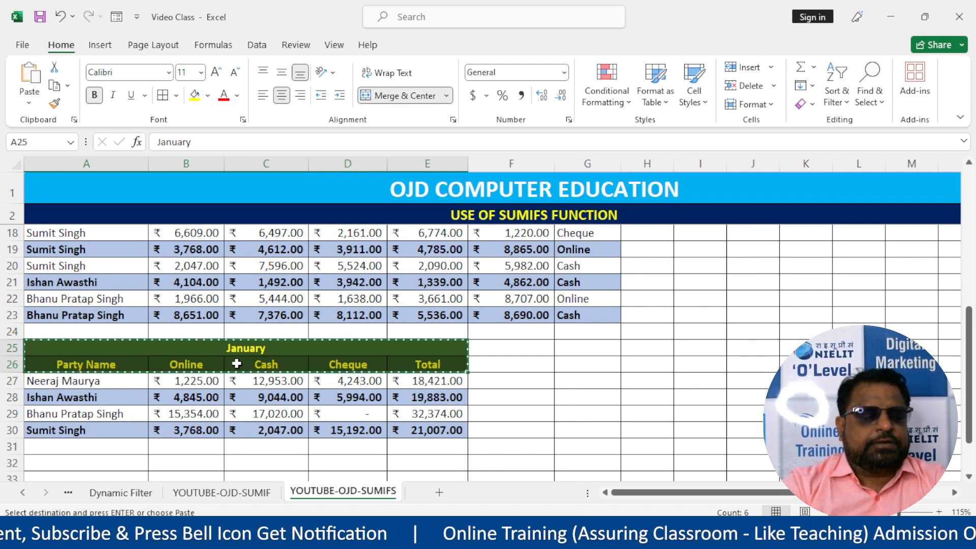
{"action": "left_click", "coordinate": [97, 464]}
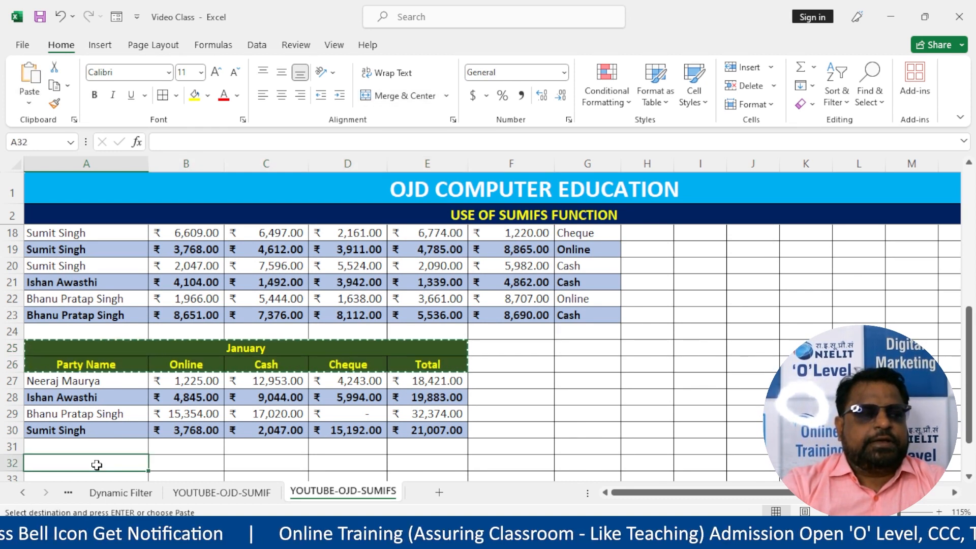
{"action": "key", "text": "ctrl+v"}
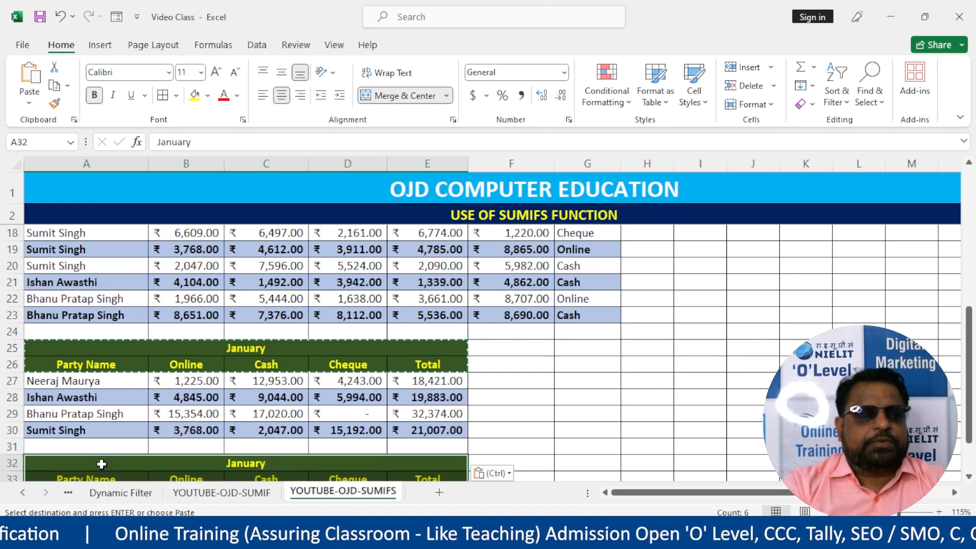
{"action": "left_click_drag", "start_coordinate": [970, 356], "coordinate": [970, 384]}
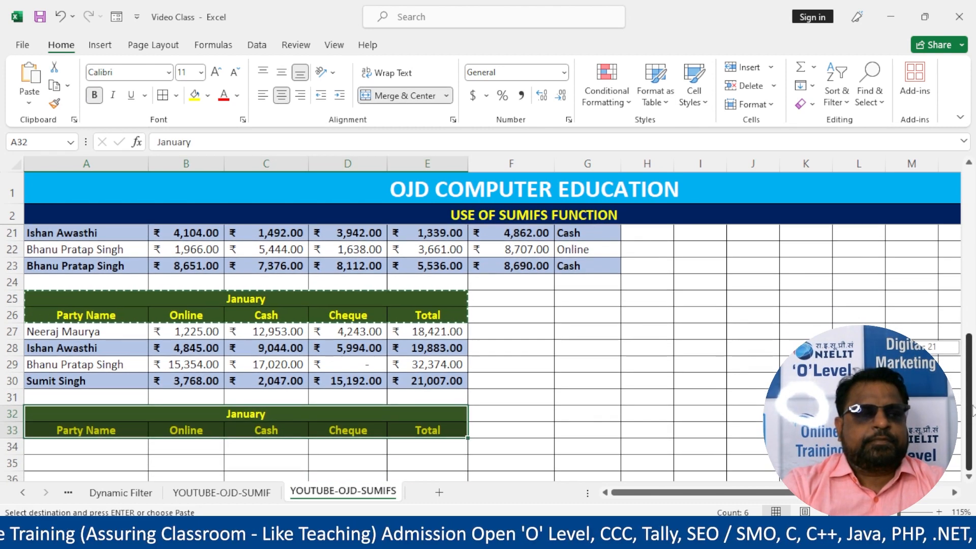
{"action": "left_click", "coordinate": [260, 417]}
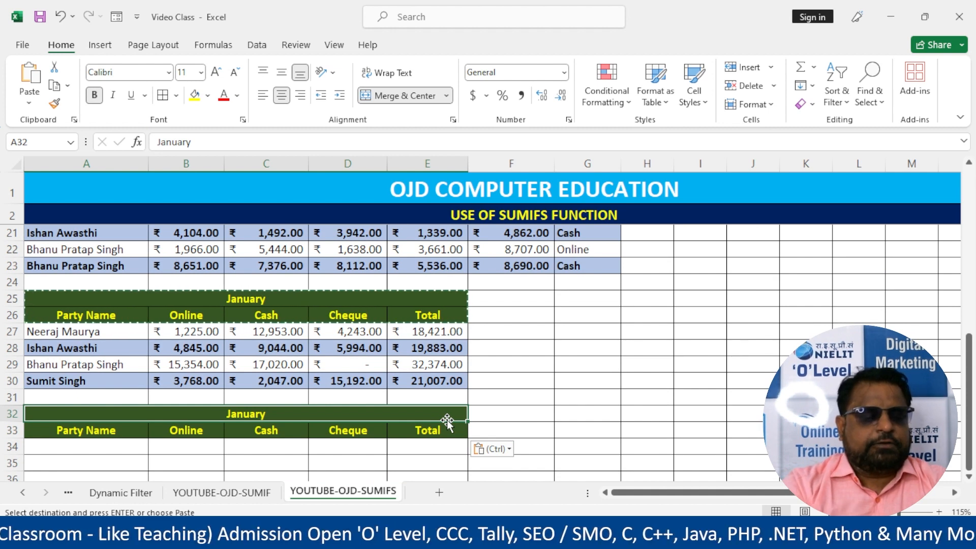
{"action": "type", "text": "Febru"}
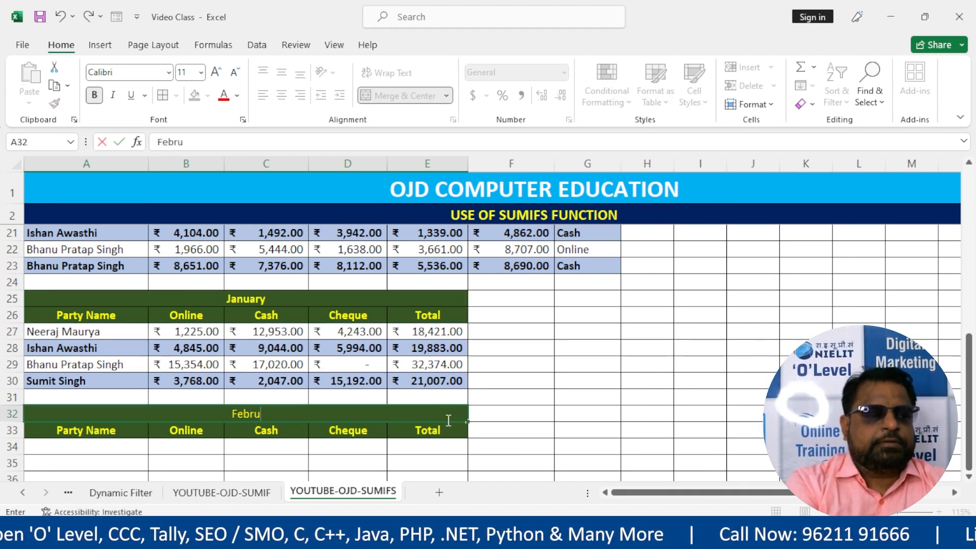
{"action": "key", "text": "Escape"}
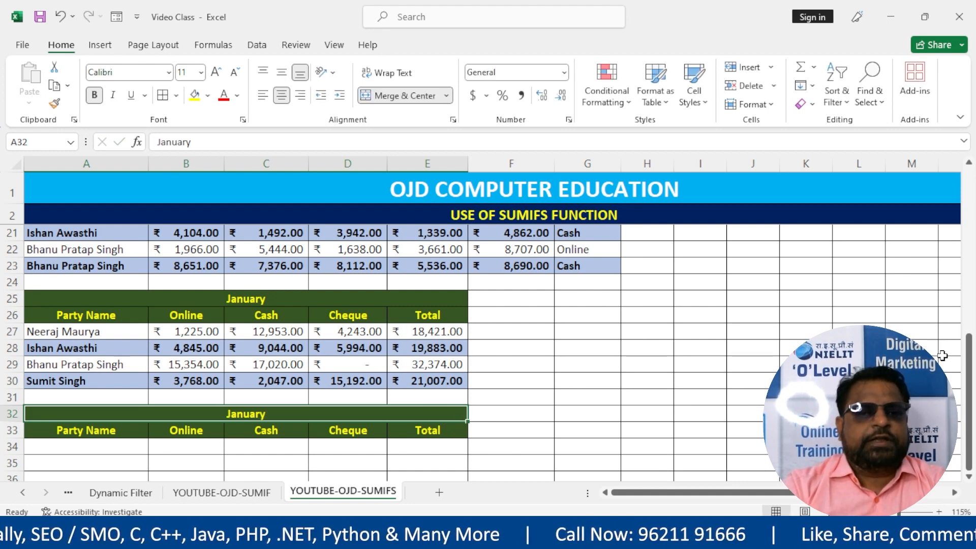
Step: Replace the title of the copied header block in A32 with the February heading copied from C3 of the data table
{"action": "left_click_drag", "start_coordinate": [968, 364], "coordinate": [957, 199]}
{"action": "left_click", "coordinate": [247, 234]}
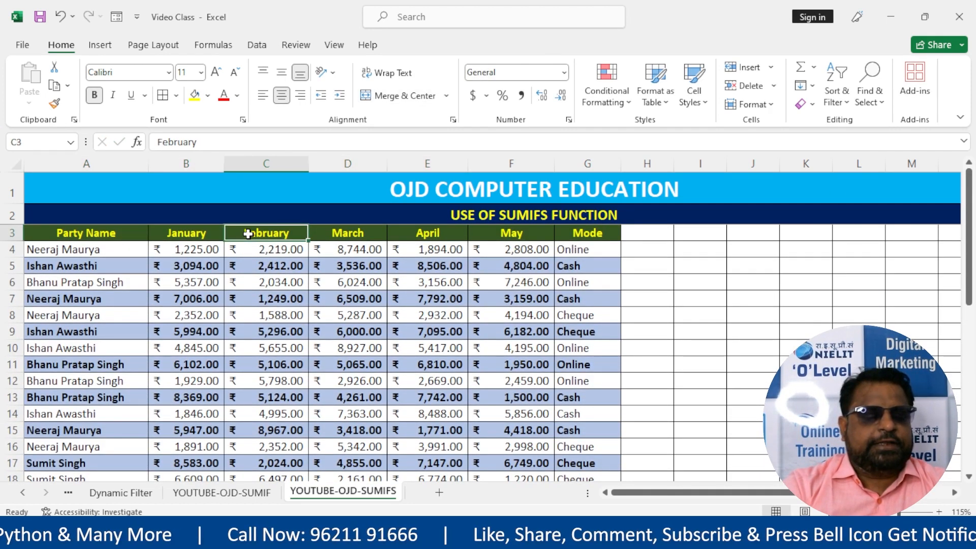
{"action": "key", "text": "ctrl+c"}
{"action": "left_click_drag", "start_coordinate": [969, 287], "coordinate": [970, 425]}
{"action": "left_click", "coordinate": [293, 467]}
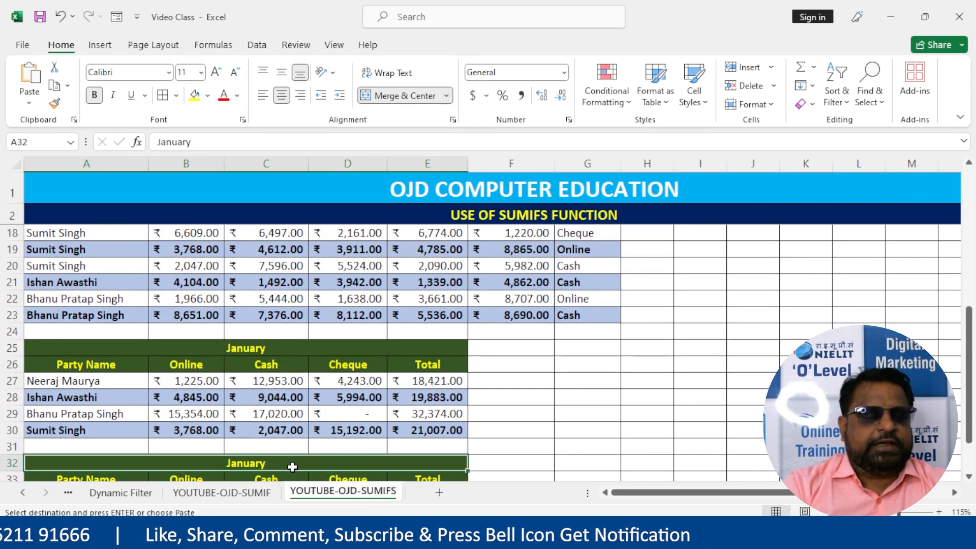
{"action": "key", "text": "ctrl+v"}
{"action": "scroll", "coordinate": [292, 356], "scroll_direction": "down", "scroll_amount": 1}
{"action": "scroll", "coordinate": [292, 356], "scroll_direction": "up", "scroll_amount": 2}
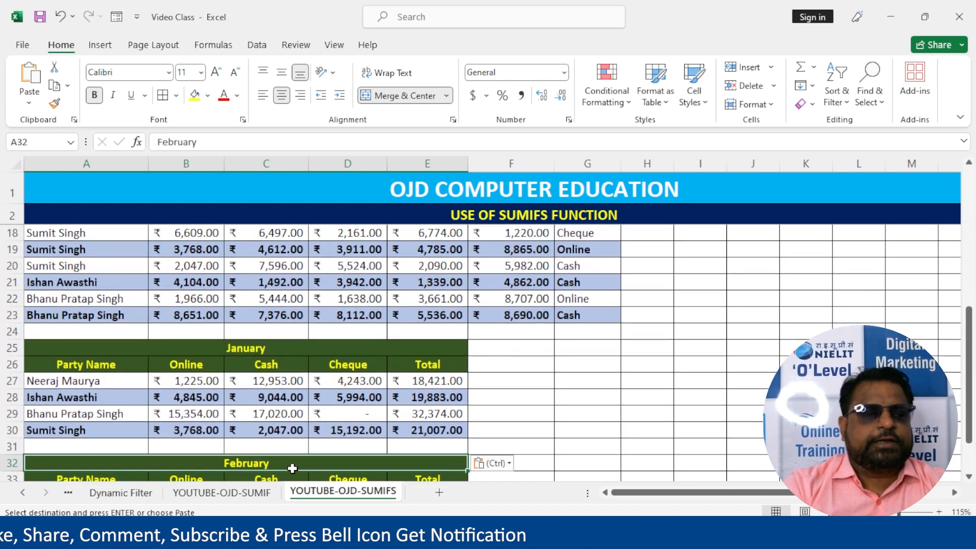
{"action": "left_click_drag", "start_coordinate": [969, 278], "coordinate": [969, 333]}
Step: Copy the four party names from the January summary (A27:A30) into the February table starting at A34
{"action": "left_click", "coordinate": [101, 445]}
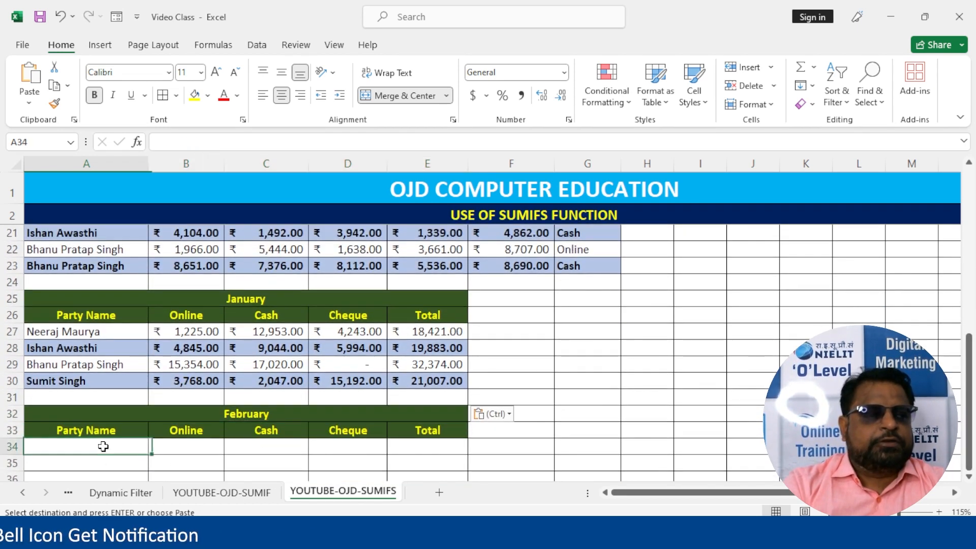
{"action": "left_click_drag", "start_coordinate": [81, 331], "coordinate": [95, 376]}
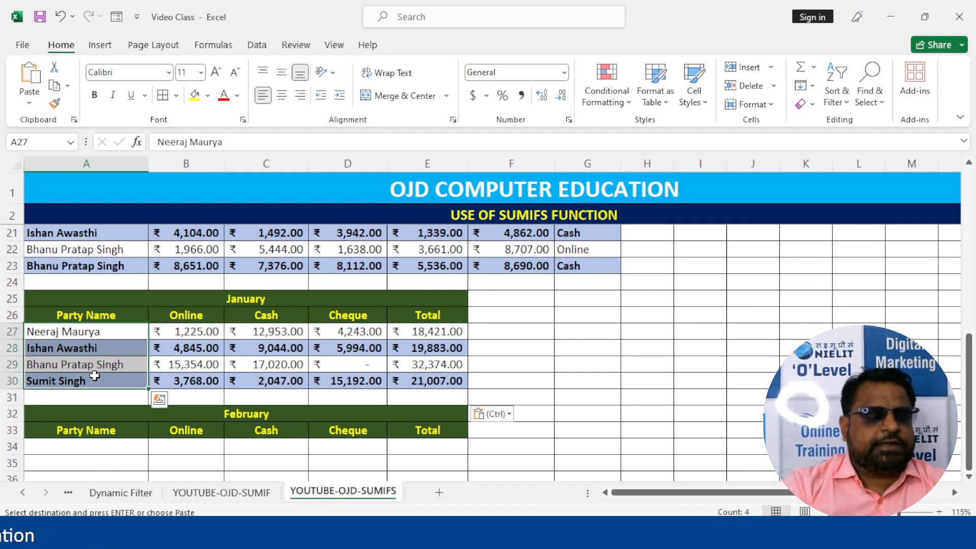
{"action": "key", "text": "ctrl+c"}
{"action": "left_click", "coordinate": [104, 450]}
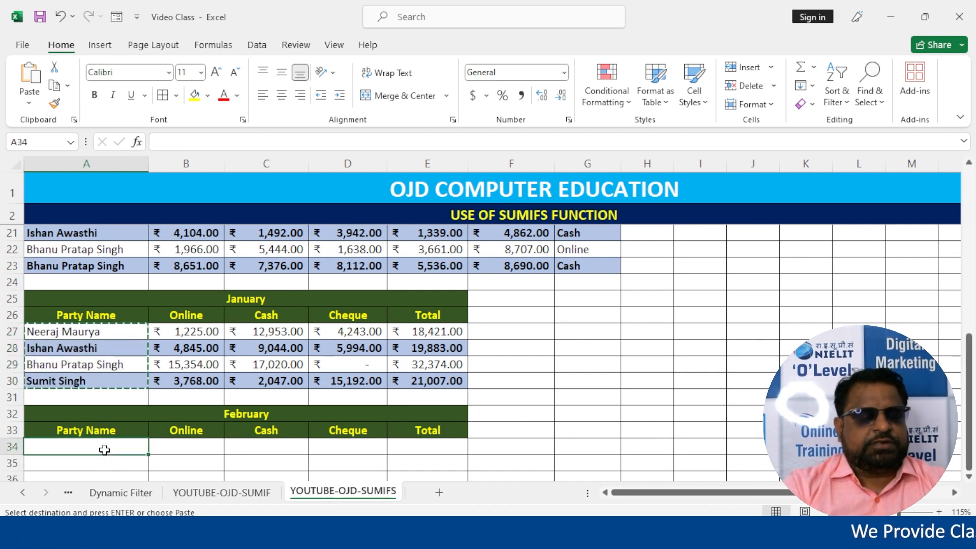
{"action": "key", "text": "ctrl+v"}
{"action": "scroll", "coordinate": [234, 437], "scroll_direction": "down", "scroll_amount": 3}
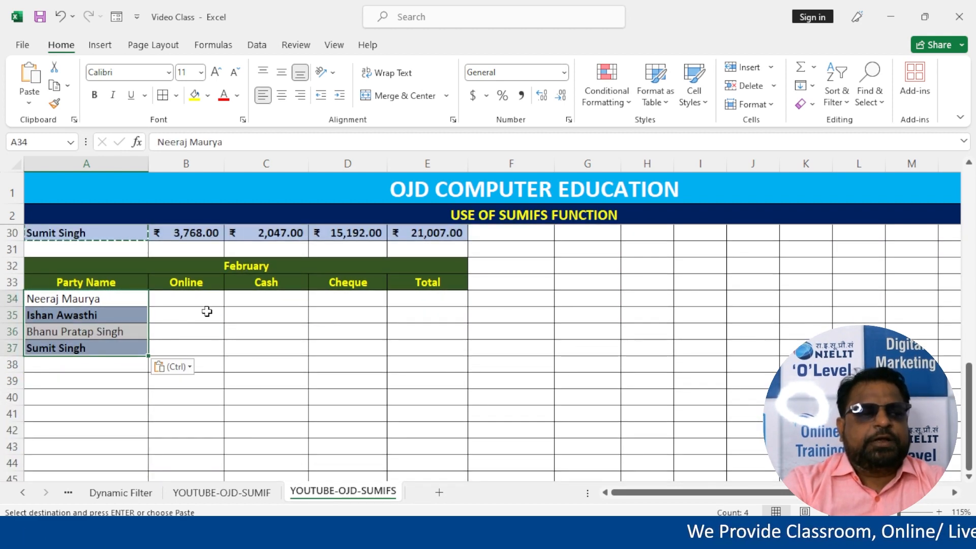
{"action": "left_click", "coordinate": [199, 302]}
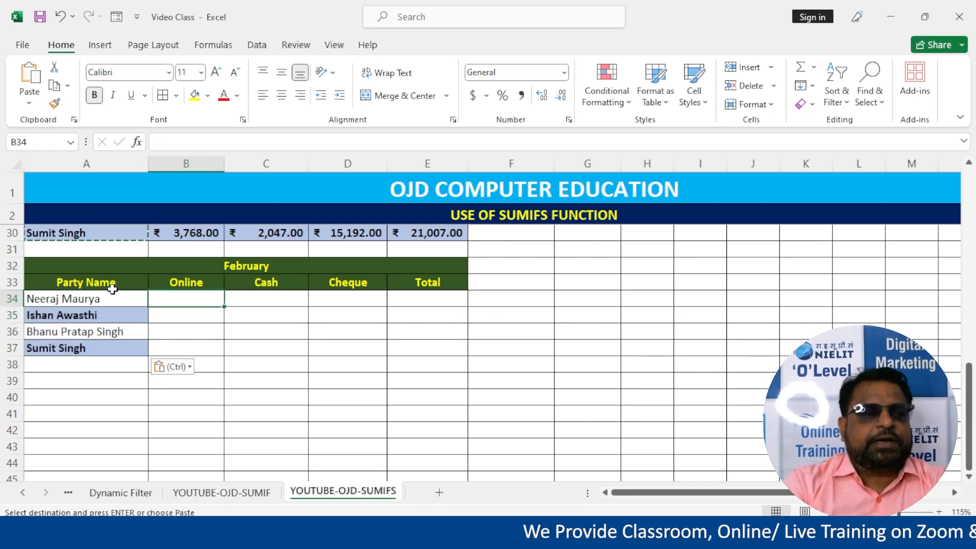
{"action": "key", "text": "Escape"}
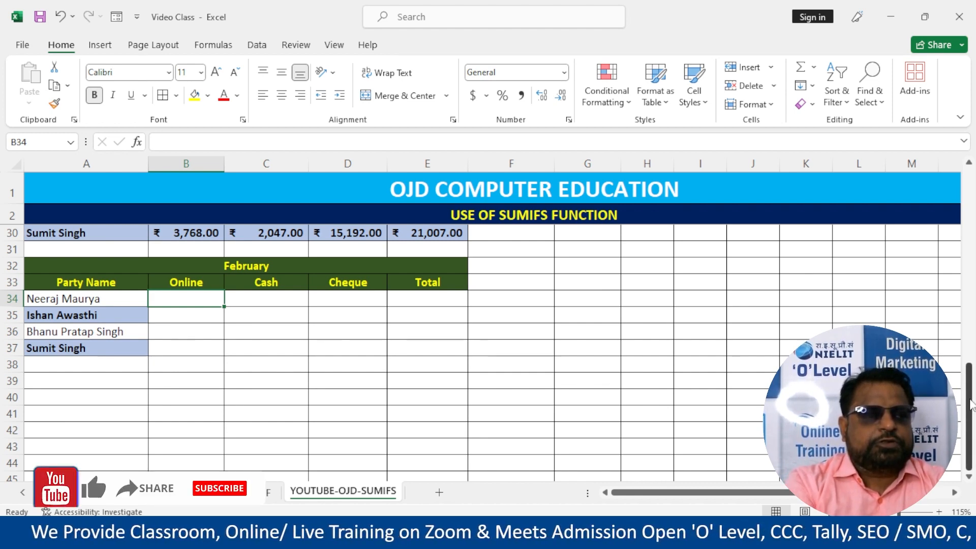
Step: Begin a SUMIFS formula in B34, the first party's Online cell of the February table
{"action": "key", "text": "F2"}
{"action": "type", "text": "=s"}
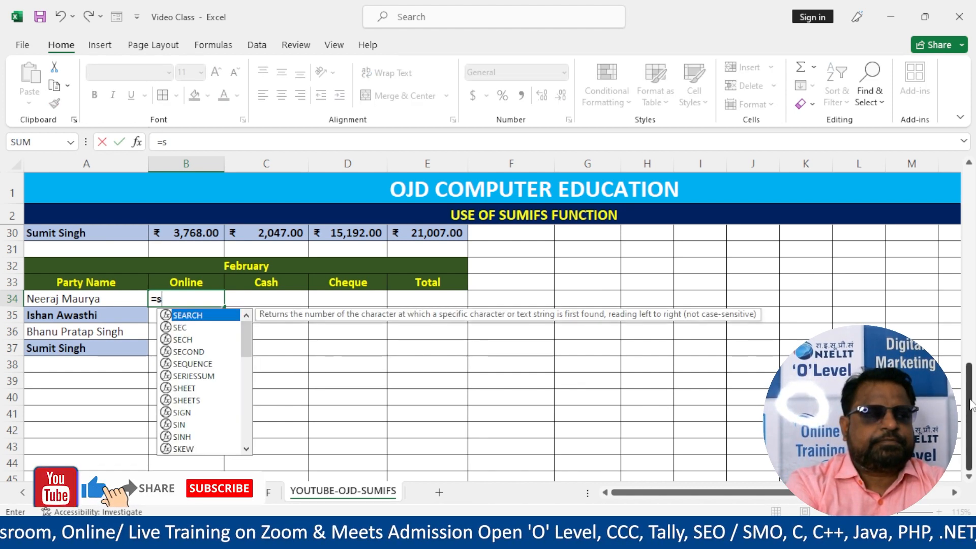
{"action": "type", "text": "umifs "}
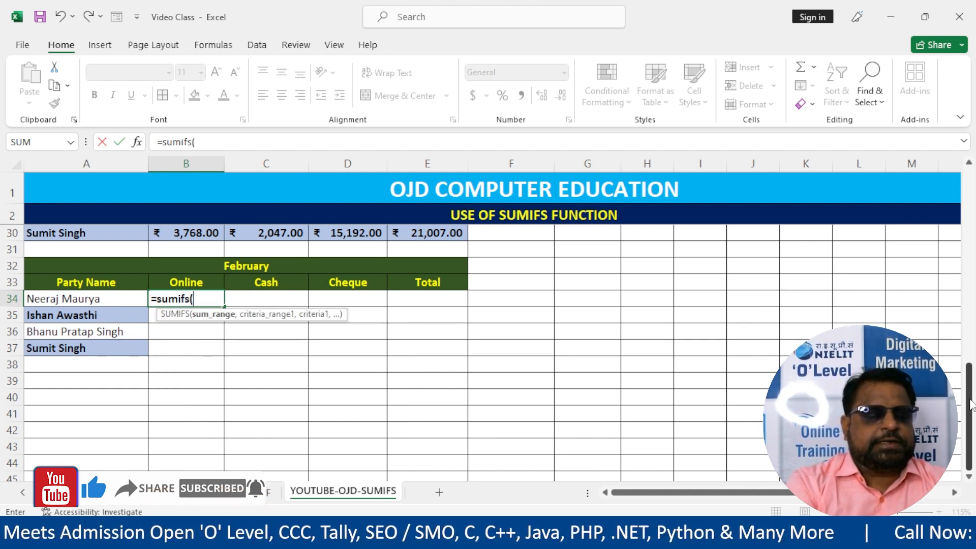
{"action": "type", "text": "+"}
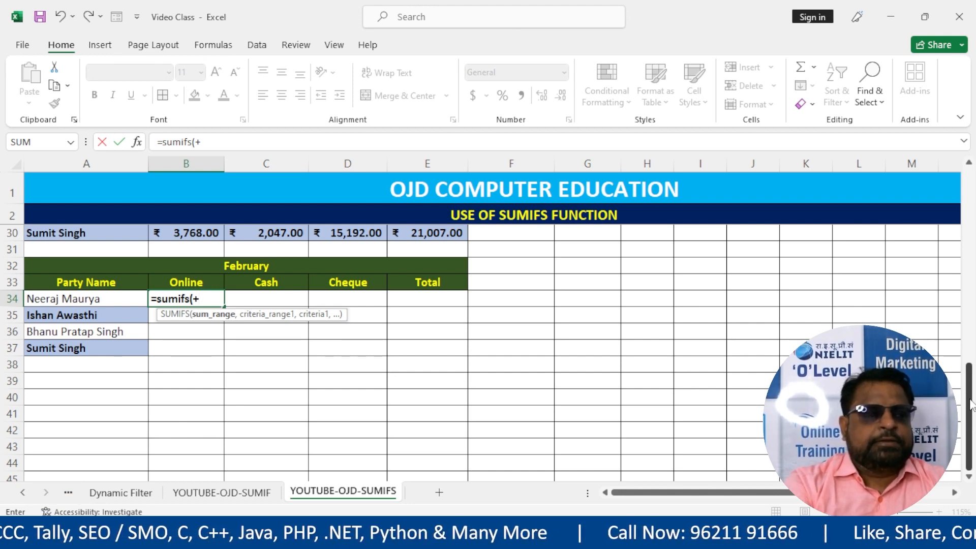
{"action": "key", "text": "alt"}
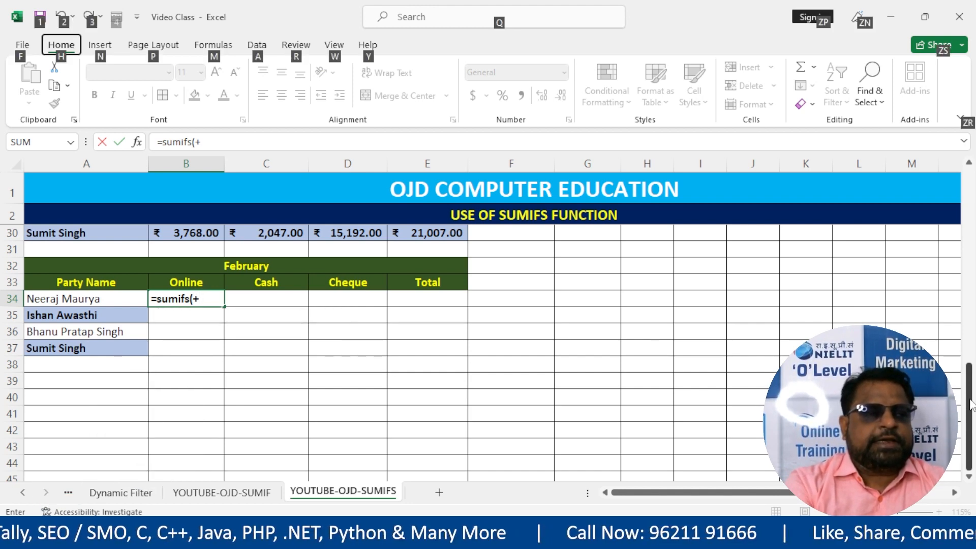
{"action": "key", "text": "BackSpace"}
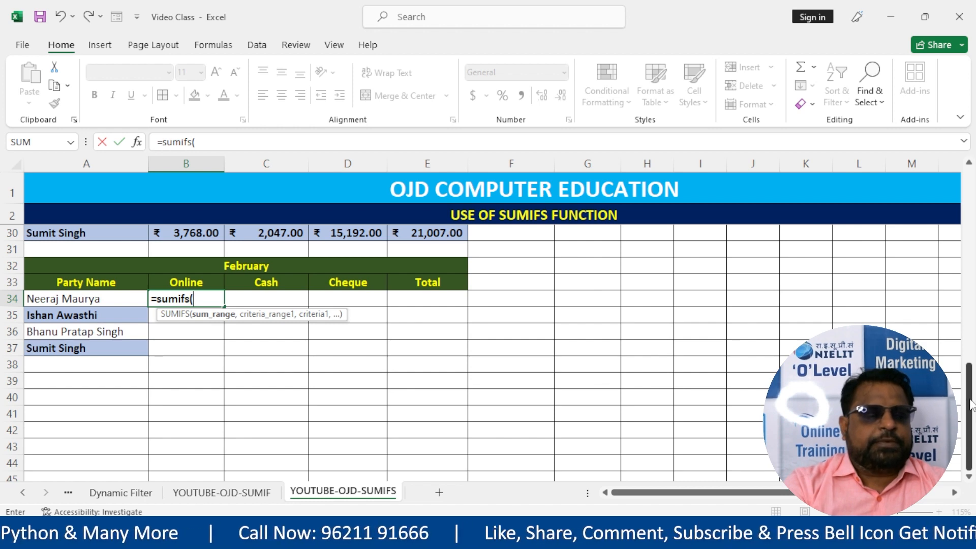
{"action": "key", "text": "super+plus"}
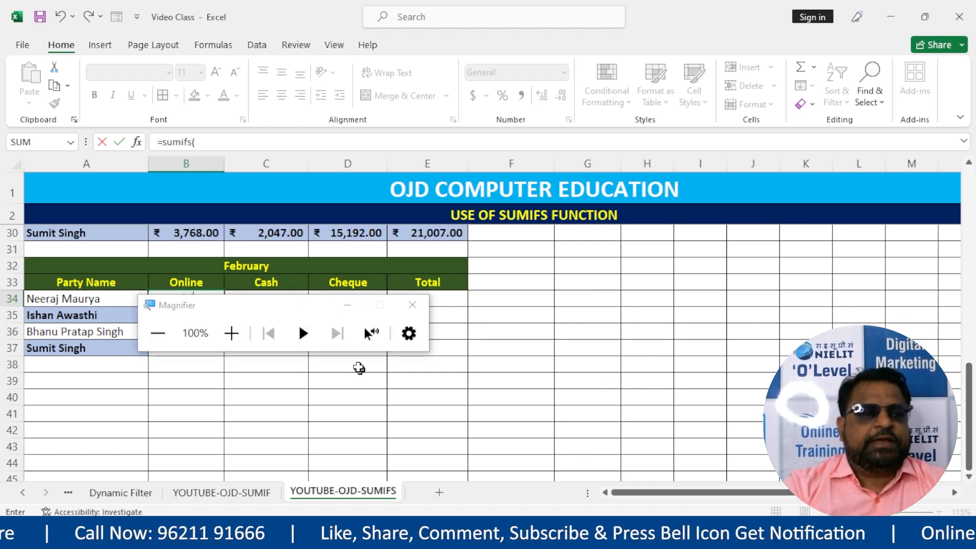
{"action": "left_click", "coordinate": [348, 305]}
{"action": "key", "text": "super+plus"}
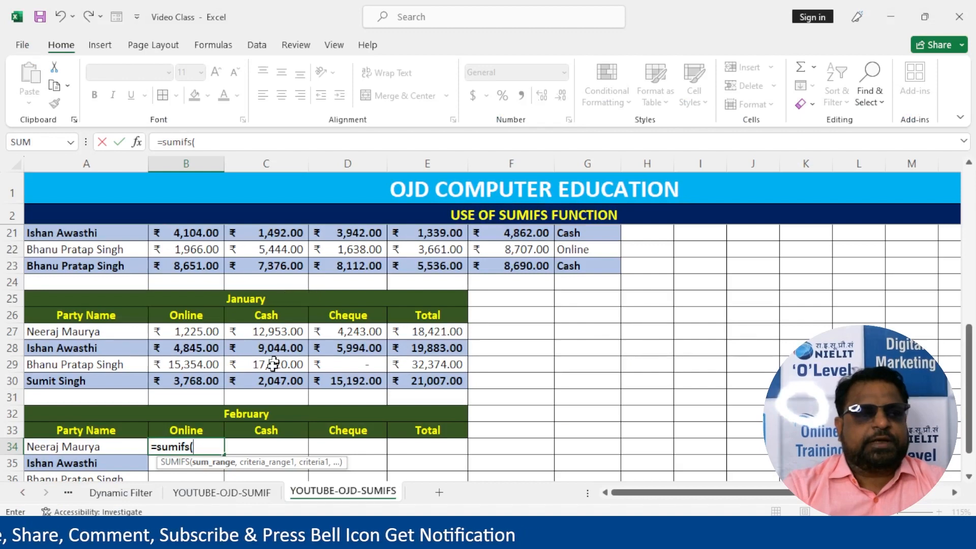
Step: Set the sum range of the B34 formula to the February column C3:C23 as the absolute reference $C$3:$C$23
{"action": "scroll", "coordinate": [273, 364], "scroll_direction": "up", "scroll_amount": 3}
{"action": "scroll", "coordinate": [270, 372], "scroll_direction": "down", "scroll_amount": 1}
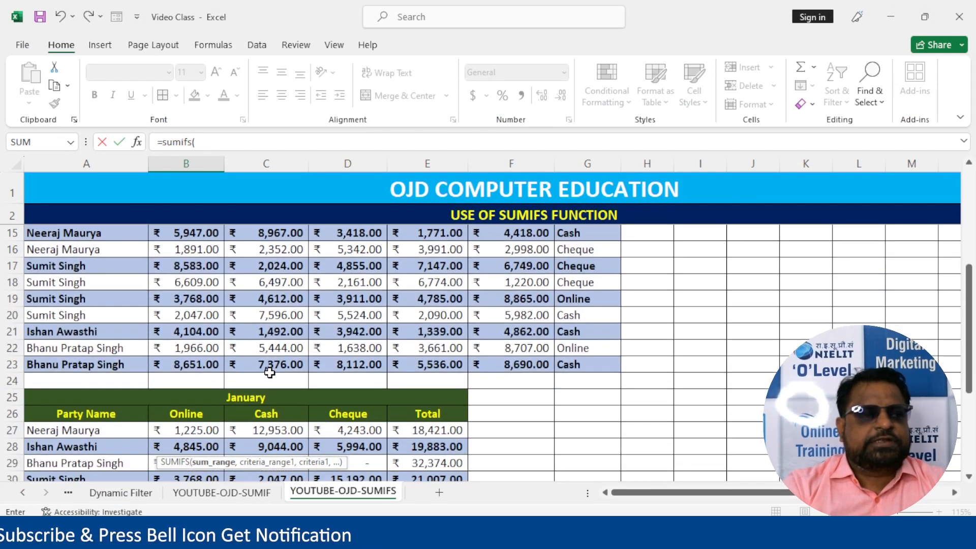
{"action": "scroll", "coordinate": [269, 372], "scroll_direction": "up", "scroll_amount": 4}
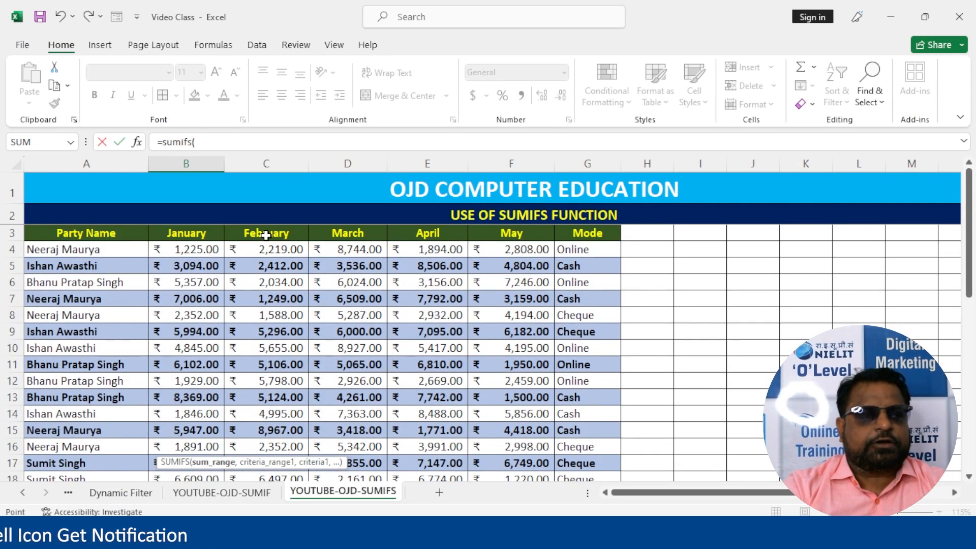
{"action": "left_click_drag", "start_coordinate": [265, 235], "coordinate": [292, 426]}
{"action": "scroll", "coordinate": [234, 431], "scroll_direction": "down", "scroll_amount": 4}
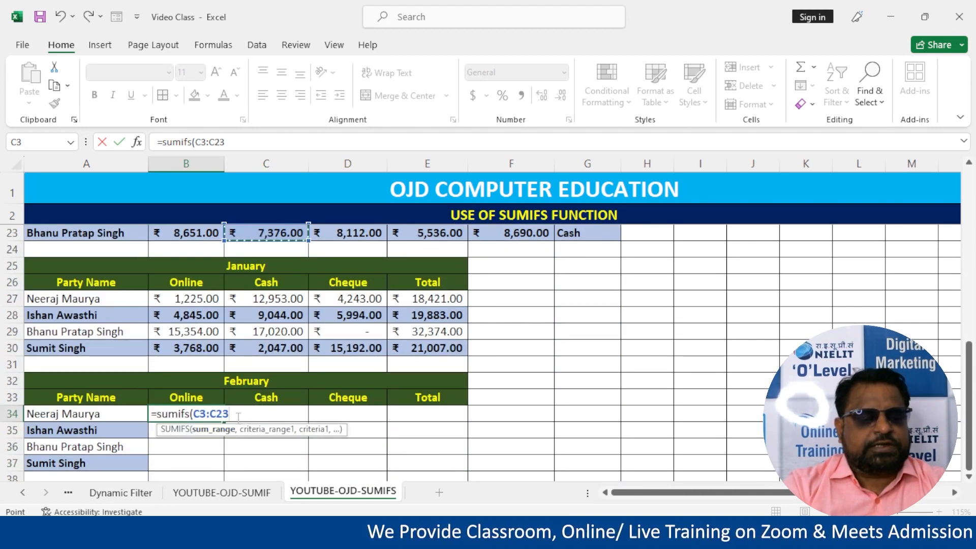
{"action": "key", "text": "F4"}
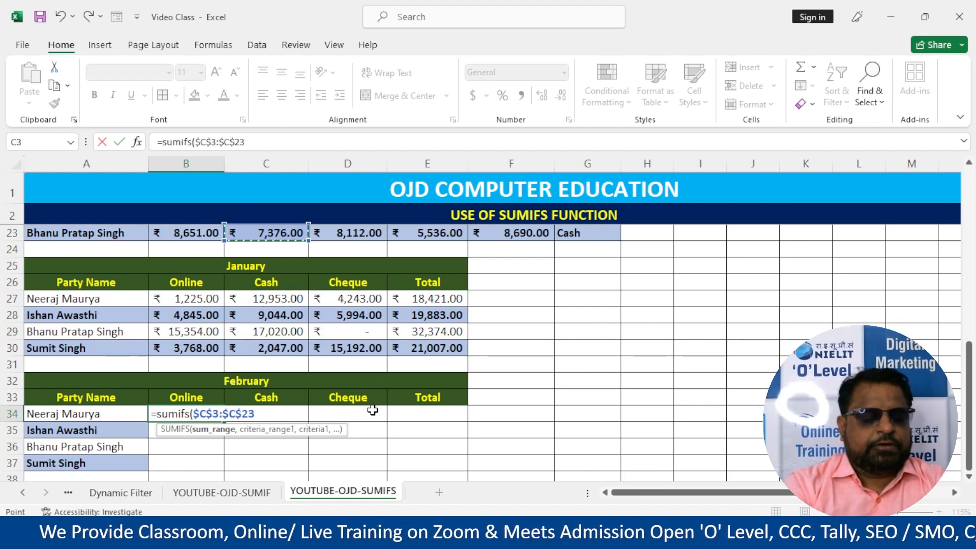
{"action": "type", "text": ","}
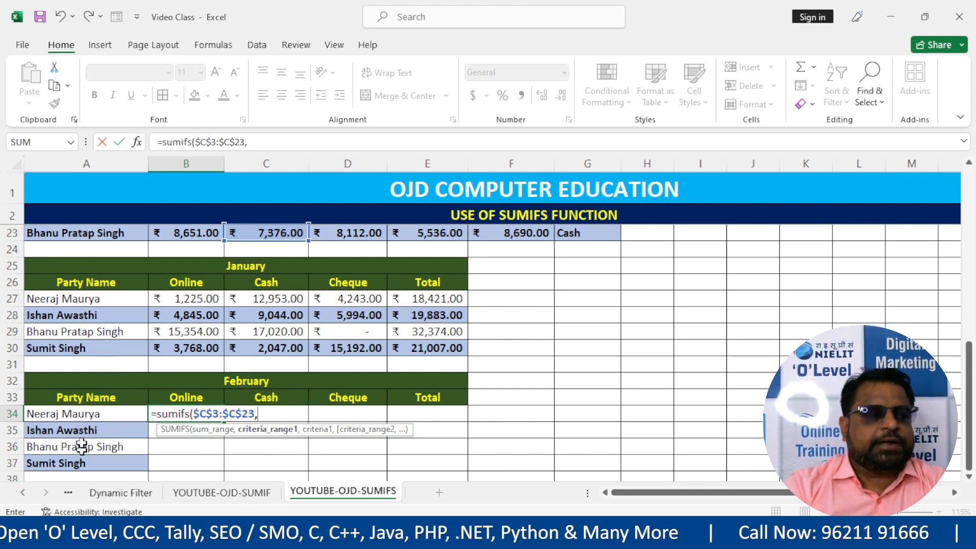
Step: Add the Party Name column A3:A23 as the first criteria range, locked as $A$3:$A$23
{"action": "left_click_drag", "start_coordinate": [972, 379], "coordinate": [968, 192]}
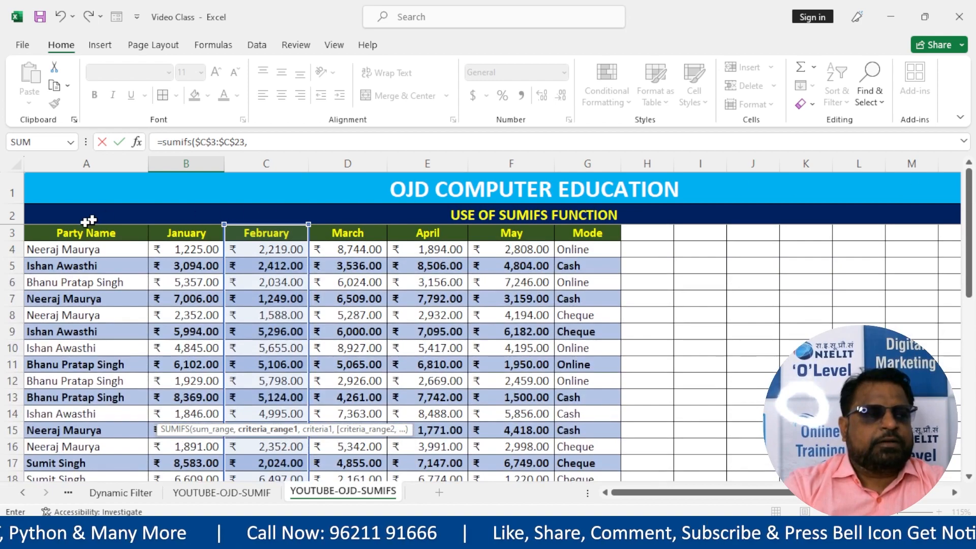
{"action": "left_click_drag", "start_coordinate": [69, 233], "coordinate": [84, 412]}
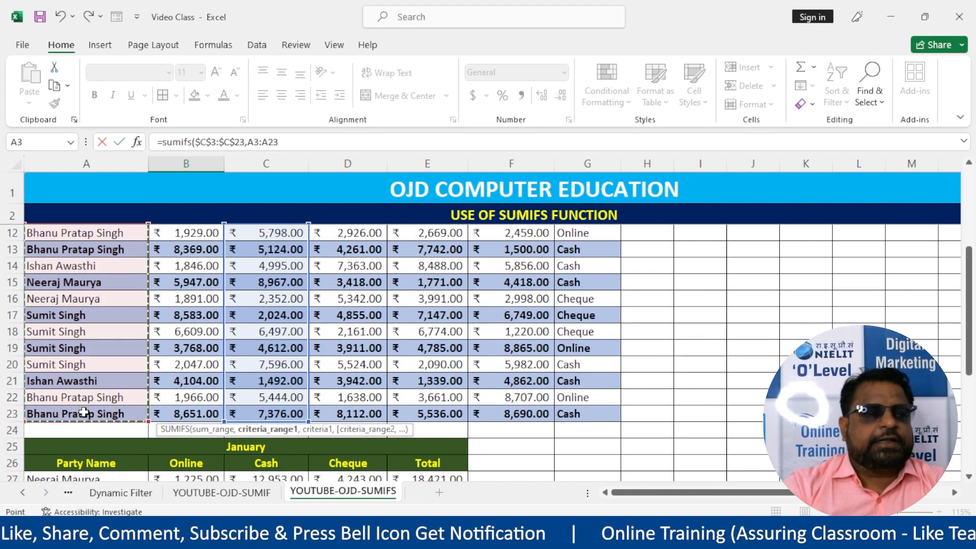
{"action": "scroll", "coordinate": [135, 422], "scroll_direction": "down", "scroll_amount": 4}
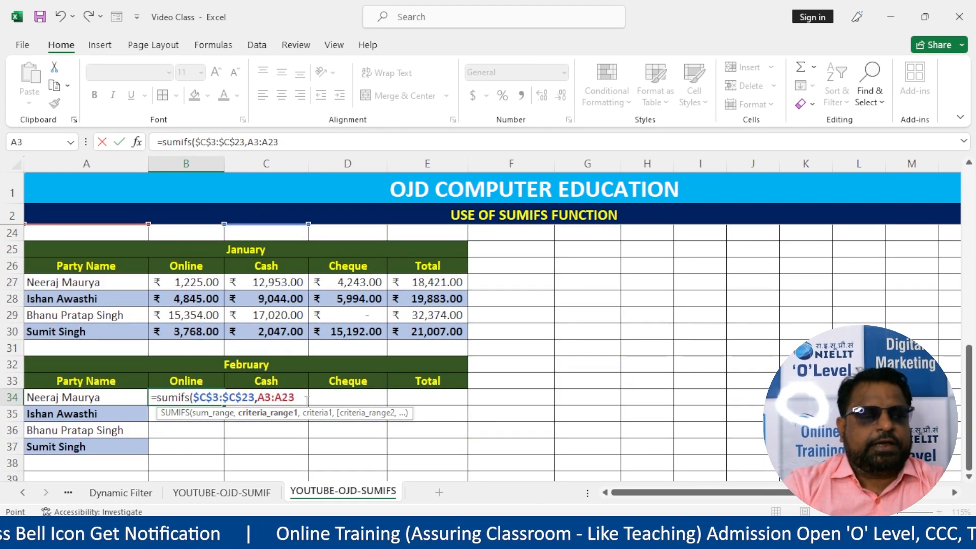
{"action": "key", "text": "F4"}
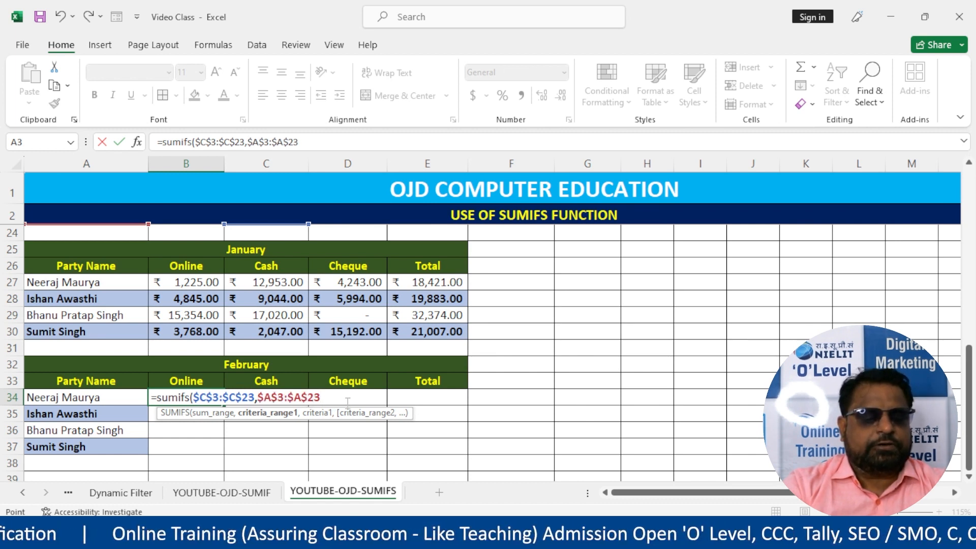
{"action": "type", "text": ","}
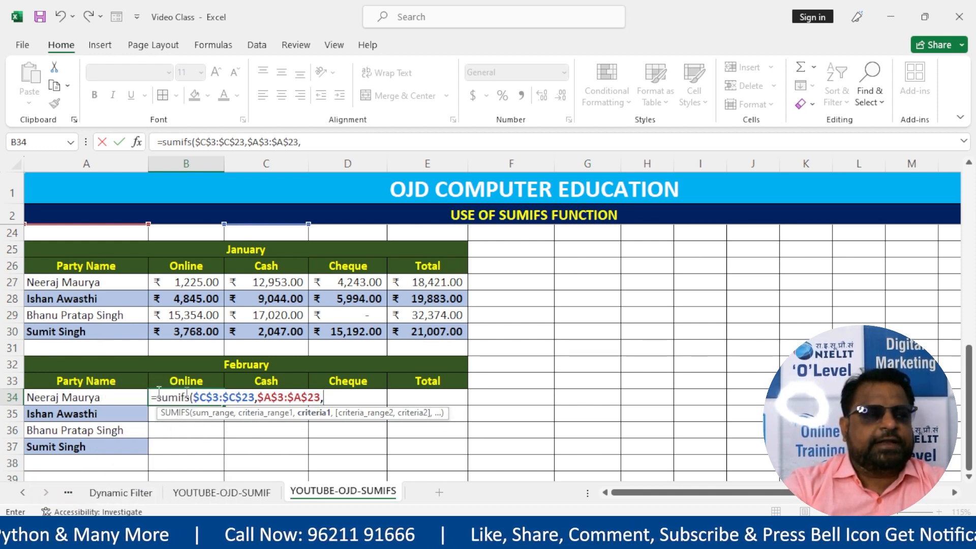
Step: Use the party name in A34 as the first criterion, locking only its column as $A34
{"action": "left_click", "coordinate": [47, 399]}
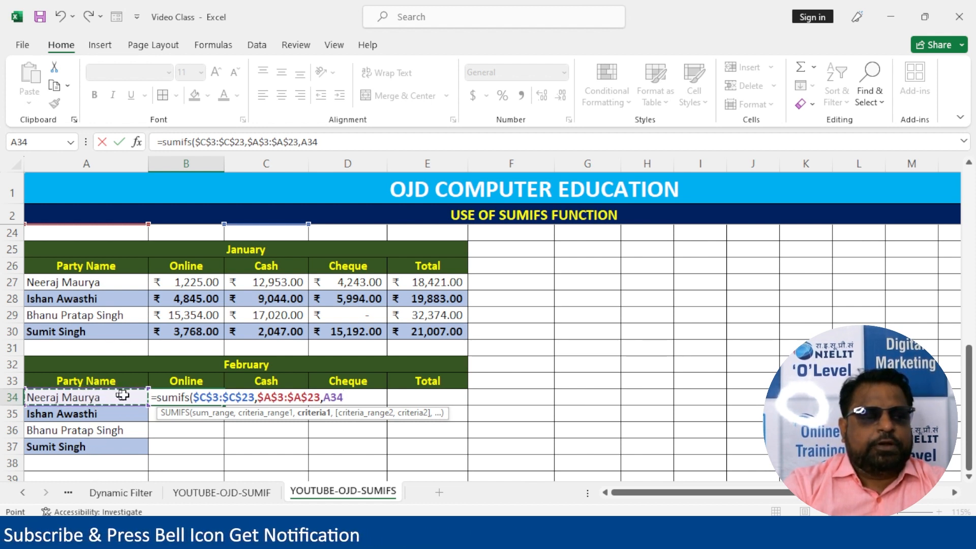
{"action": "left_click", "coordinate": [326, 399]}
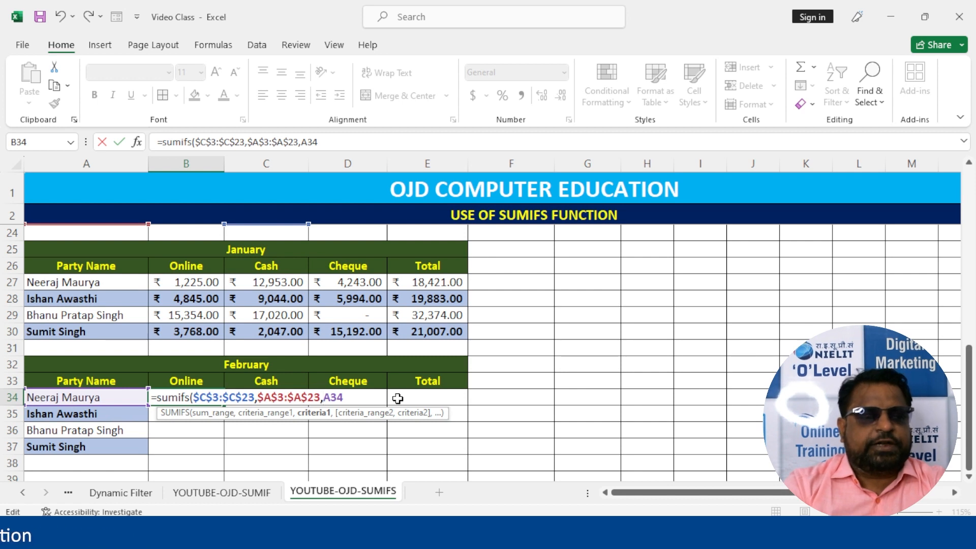
{"action": "type", "text": "$23"}
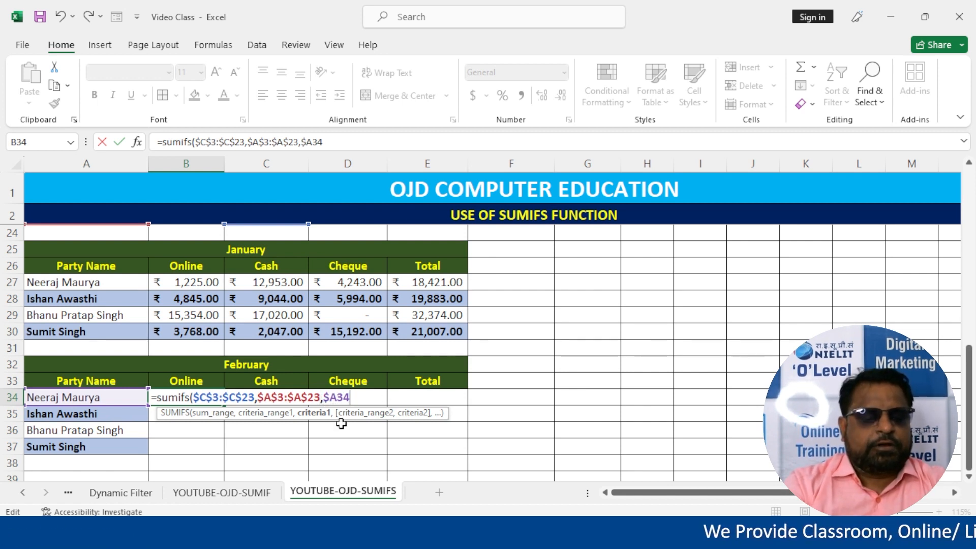
{"action": "type", "text": ","}
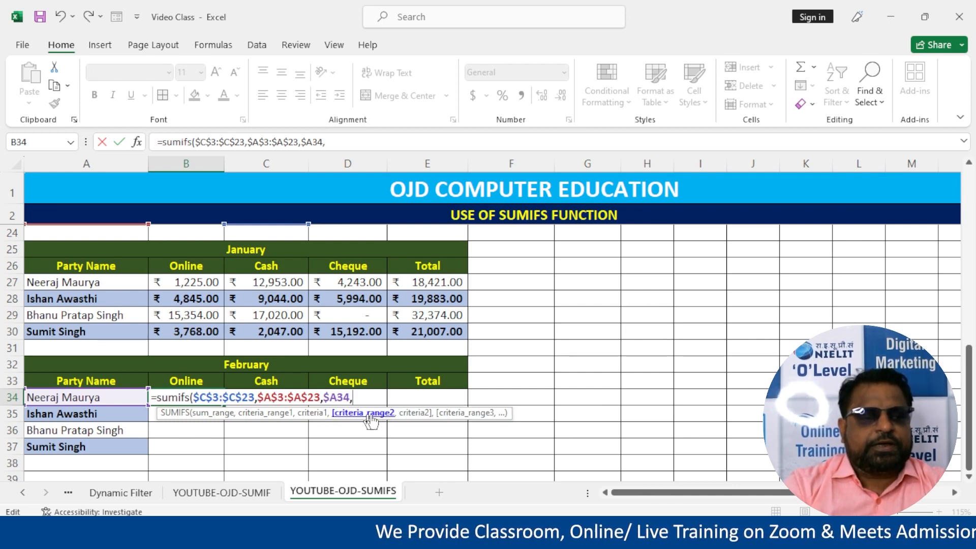
Step: Add the Mode column G3:G23 as the second criteria range, locked as $G$3:$G$23
{"action": "scroll", "coordinate": [745, 422], "scroll_direction": "down", "scroll_amount": 1}
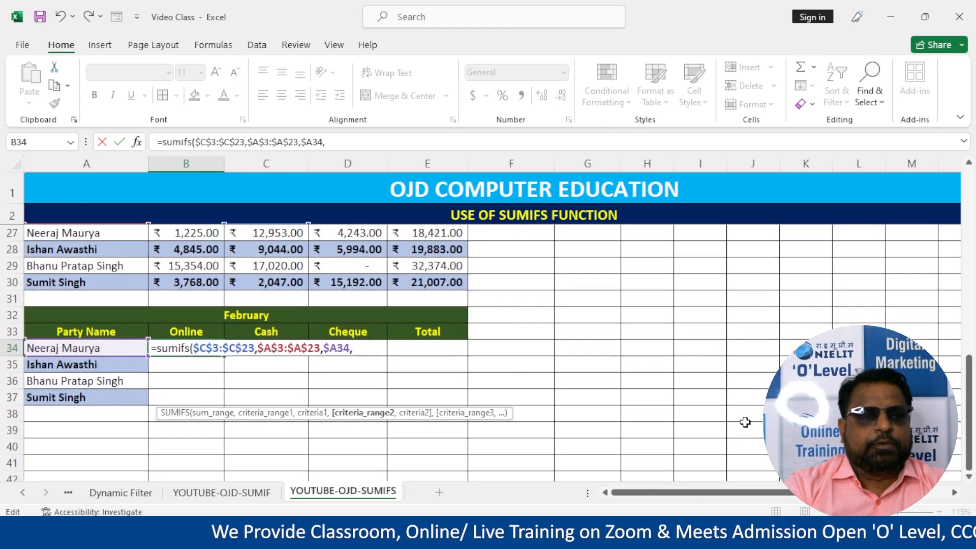
{"action": "left_click_drag", "start_coordinate": [967, 399], "coordinate": [968, 216]}
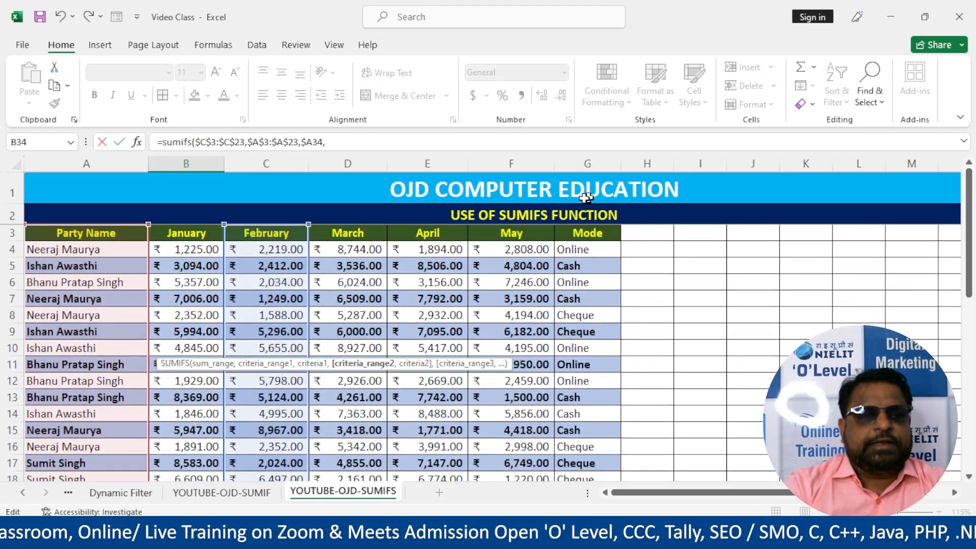
{"action": "left_click_drag", "start_coordinate": [587, 234], "coordinate": [606, 433]}
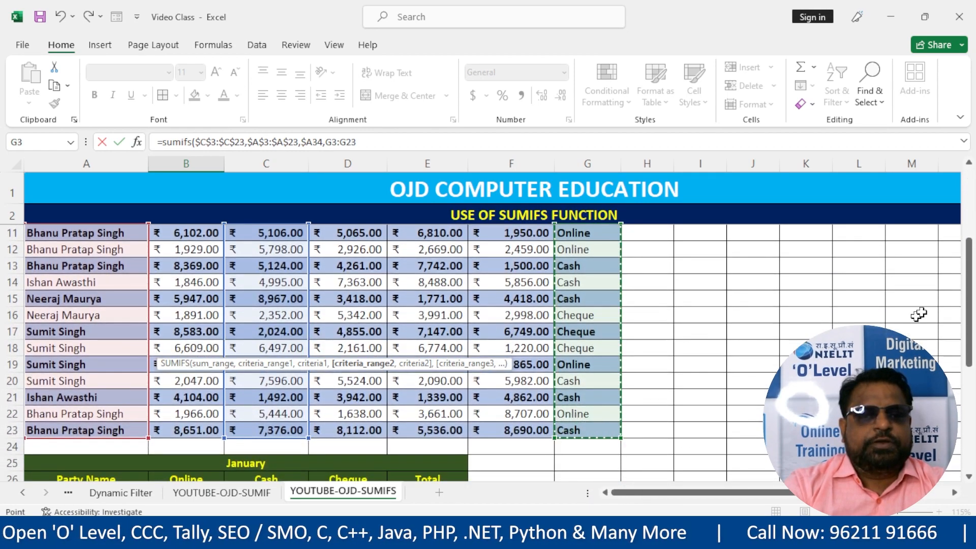
{"action": "left_click_drag", "start_coordinate": [968, 303], "coordinate": [968, 317]}
{"action": "key", "text": "F4"}
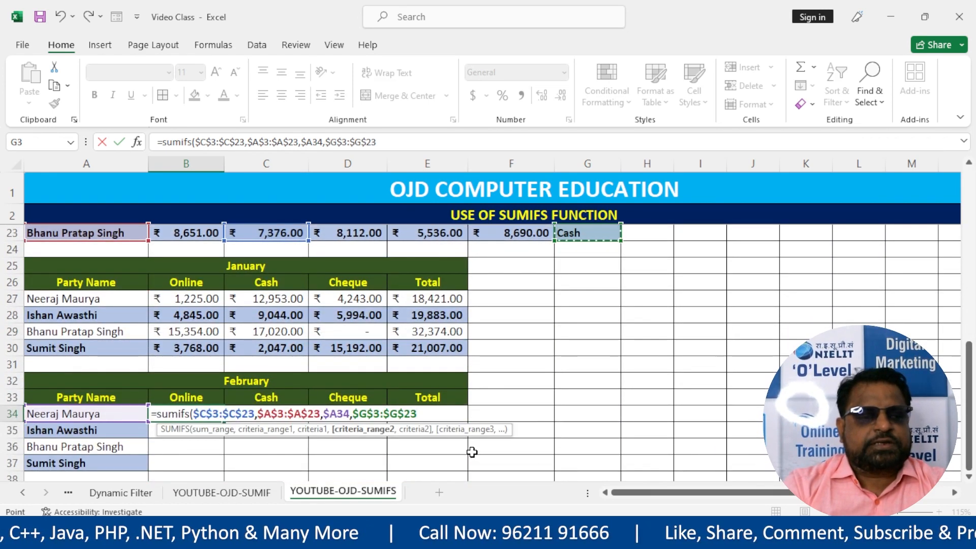
{"action": "type", "text": ","}
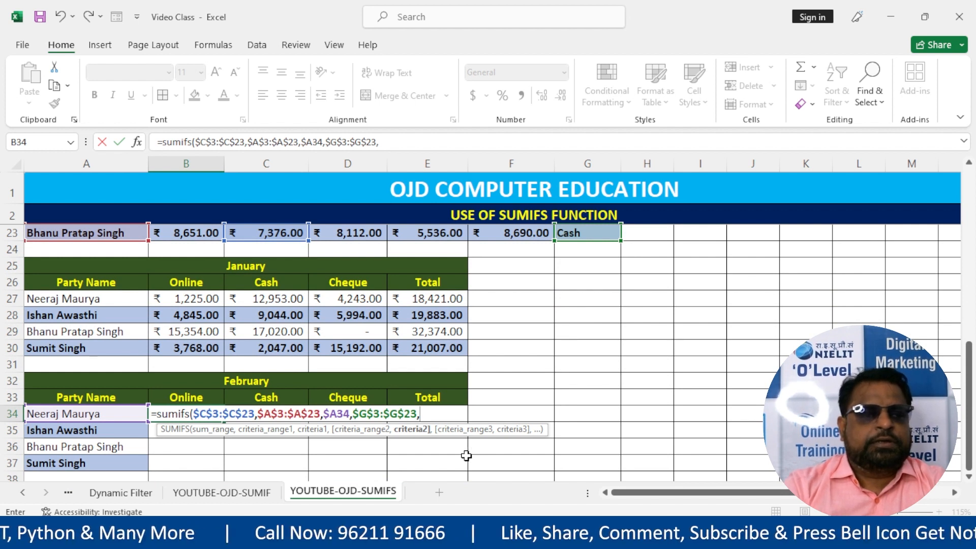
Step: Use the Online heading in B33 as the second criterion with its row locked as B$33, and complete the formula
{"action": "left_click", "coordinate": [161, 397]}
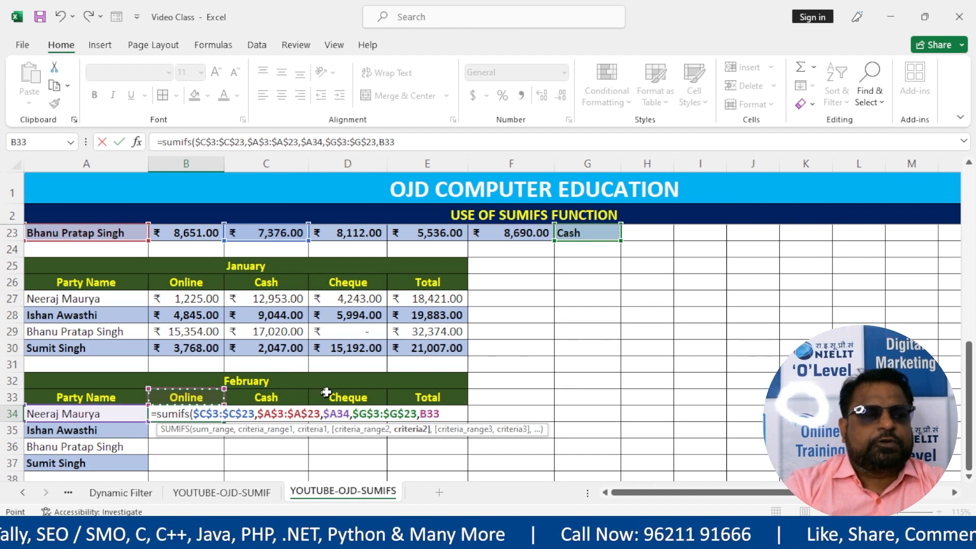
{"action": "left_click", "coordinate": [428, 414]}
{"action": "type", "text": "$"}
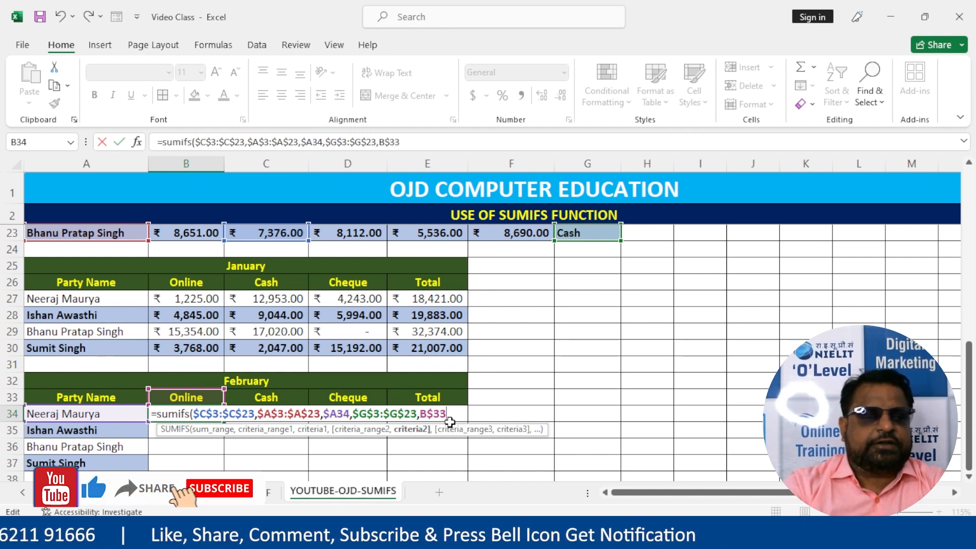
{"action": "type", "text": ")"}
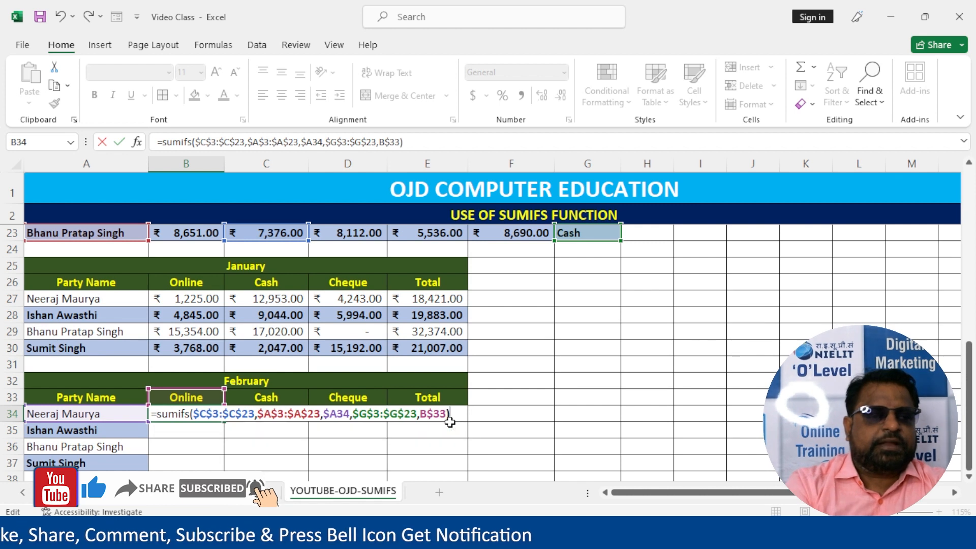
{"action": "key", "text": "Return"}
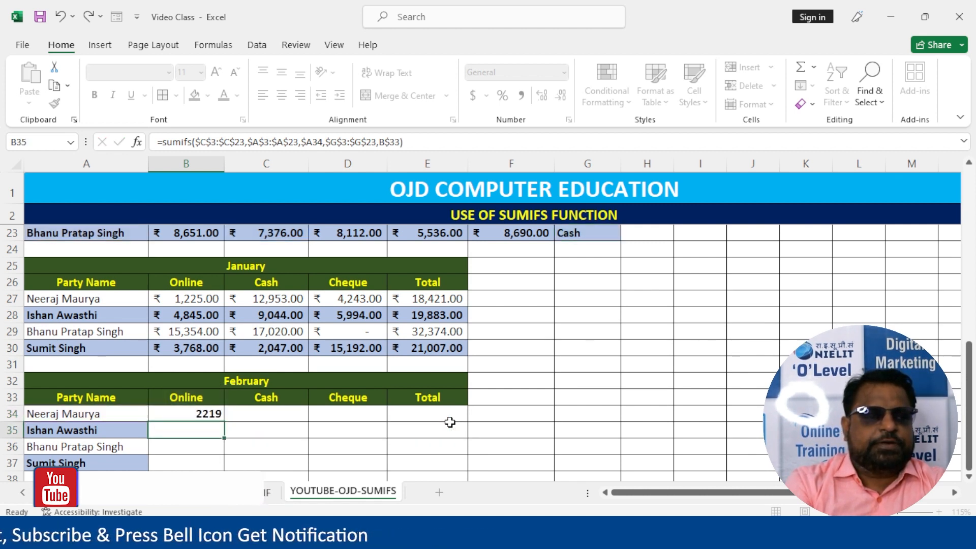
Step: Copy the formatting of January cell B27 onto B34 and fill the B34 formula across to D34
{"action": "left_click", "coordinate": [161, 299]}
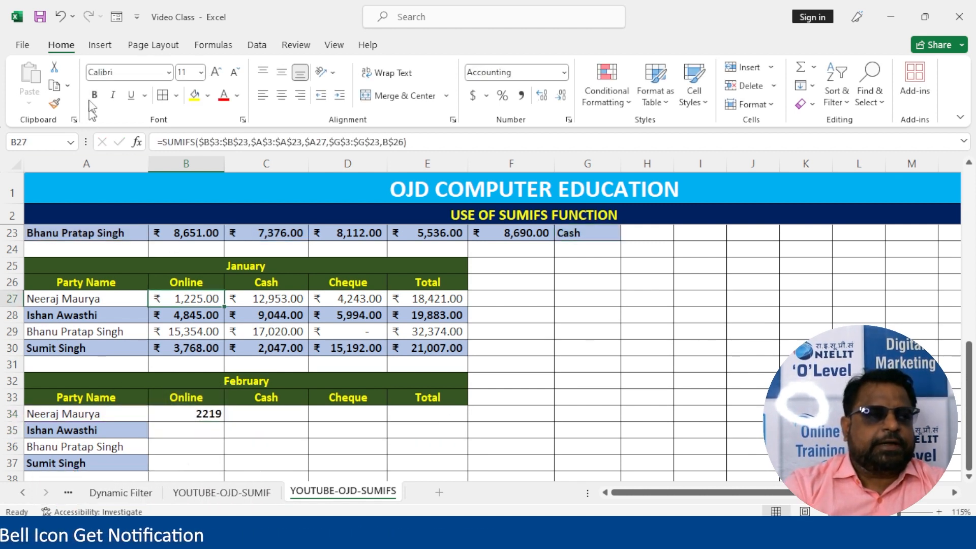
{"action": "left_click", "coordinate": [52, 104]}
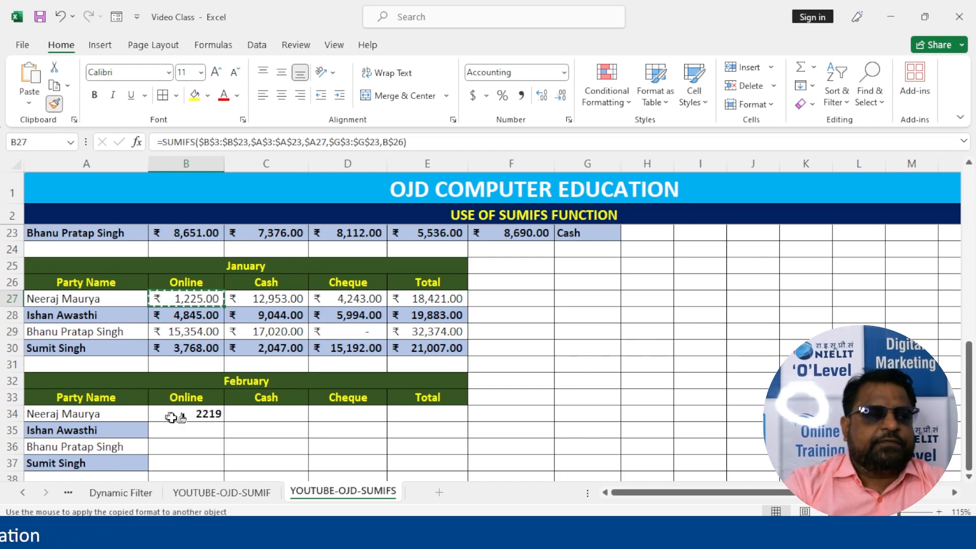
{"action": "left_click", "coordinate": [189, 414]}
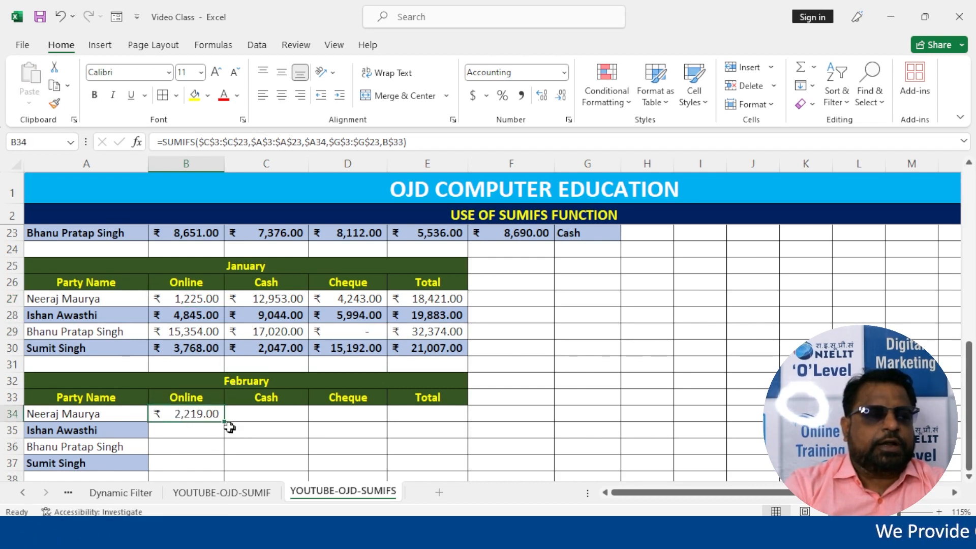
{"action": "left_click_drag", "start_coordinate": [227, 423], "coordinate": [374, 418]}
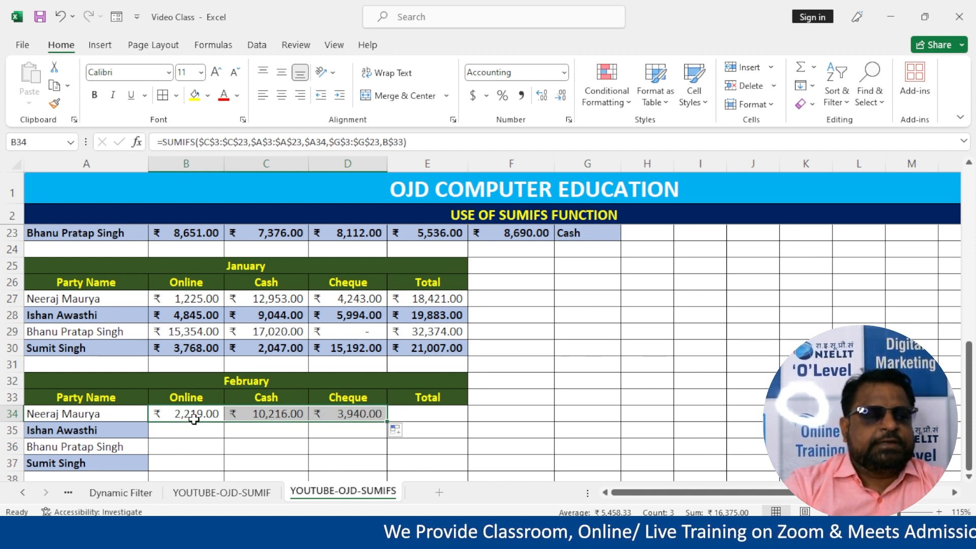
Step: Clear B34:D34 and restart the SUMIFS formula in B34 with the February column C3:C23 as its sum range
{"action": "key", "text": "Delete"}
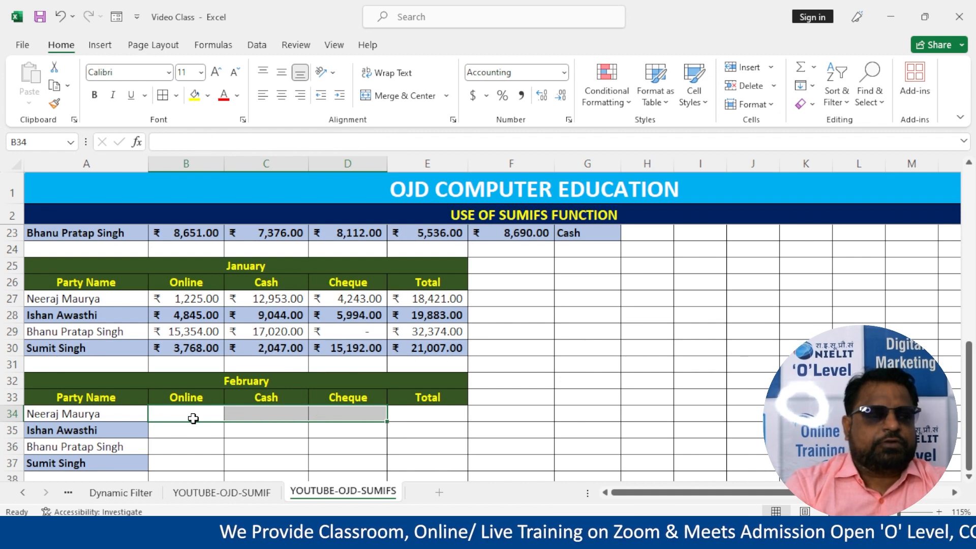
{"action": "key", "text": "Left"}
{"action": "key", "text": "Right"}
{"action": "type", "text": "=sumifs"}
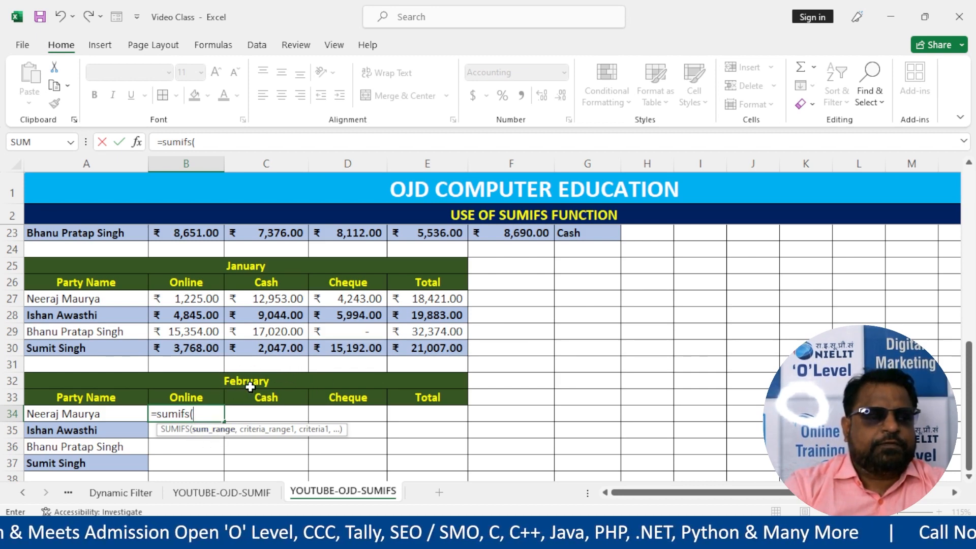
{"action": "scroll", "coordinate": [277, 317], "scroll_direction": "up", "scroll_amount": 4}
{"action": "scroll", "coordinate": [277, 313], "scroll_direction": "down", "scroll_amount": 1}
{"action": "scroll", "coordinate": [279, 284], "scroll_direction": "up", "scroll_amount": 4}
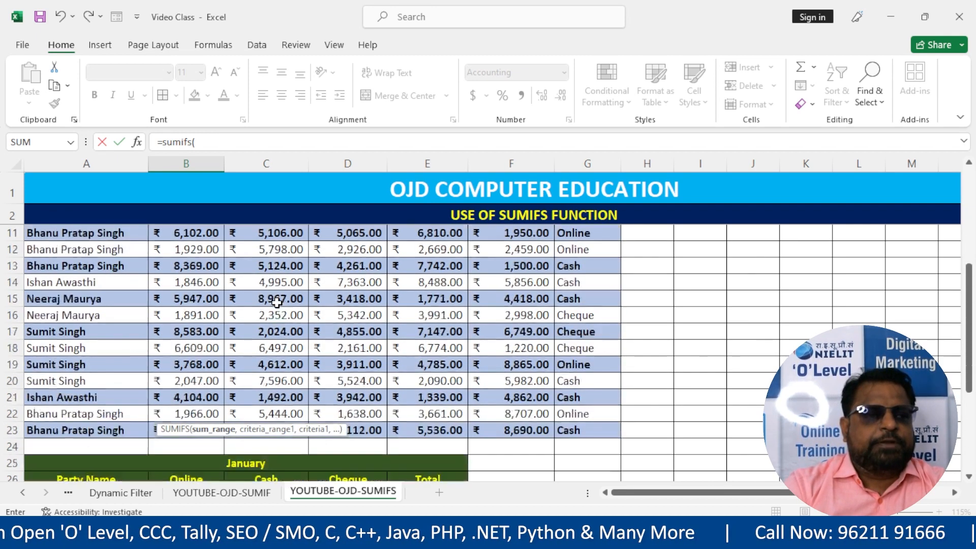
{"action": "left_click_drag", "start_coordinate": [279, 232], "coordinate": [272, 460]}
{"action": "scroll", "coordinate": [250, 446], "scroll_direction": "down", "scroll_amount": 5}
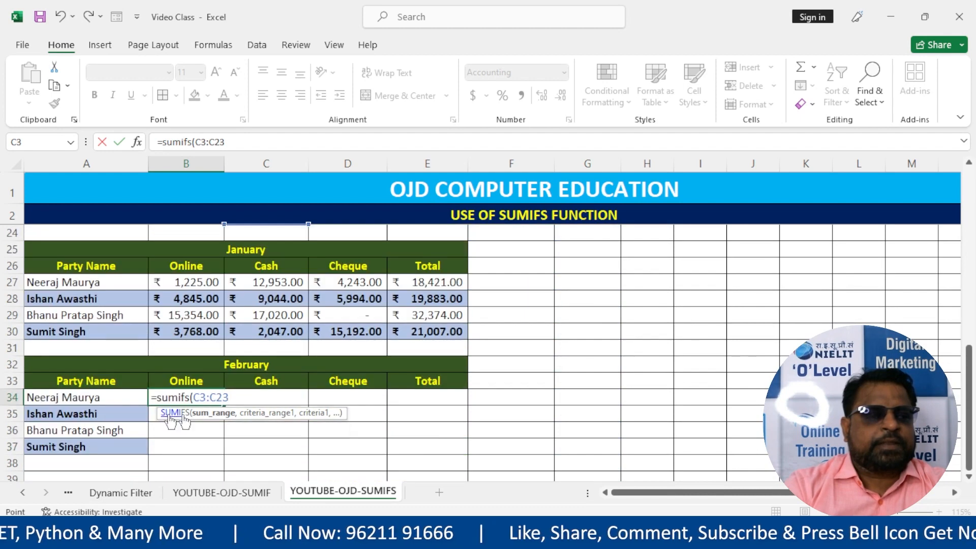